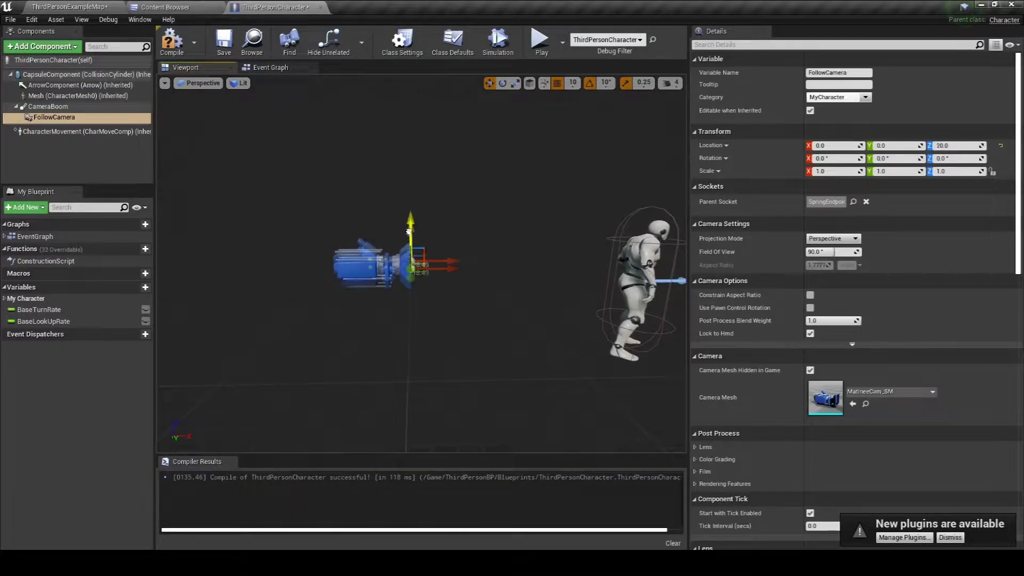
# Rotate the follow camera down to -30° pitch, raised to Z 211.25 behind the character.
pyautogui.press('e')
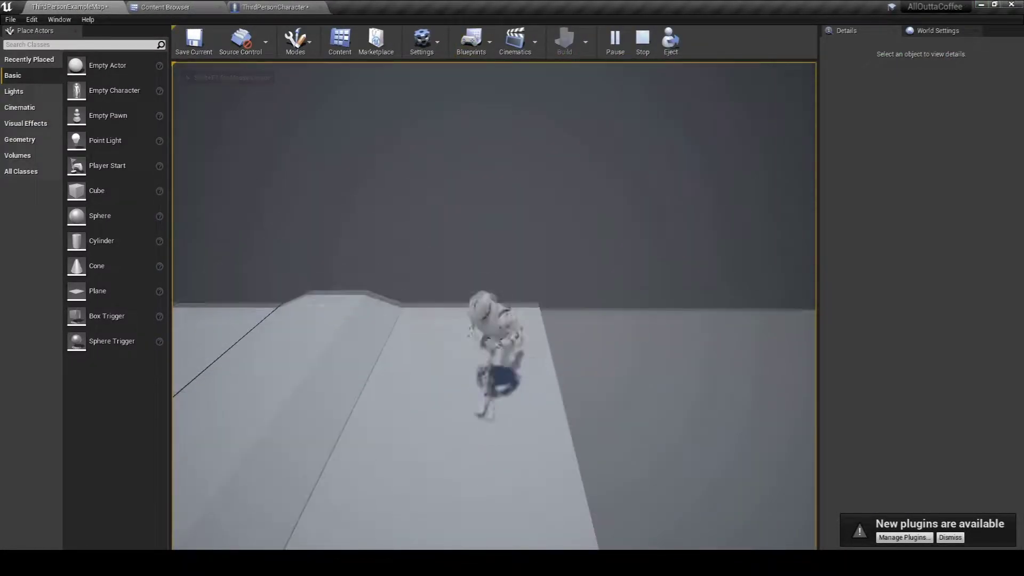
# Test the character by jumping and running up the stairs onto the ramp.
pyautogui.press('space')
pyautogui.press('w')
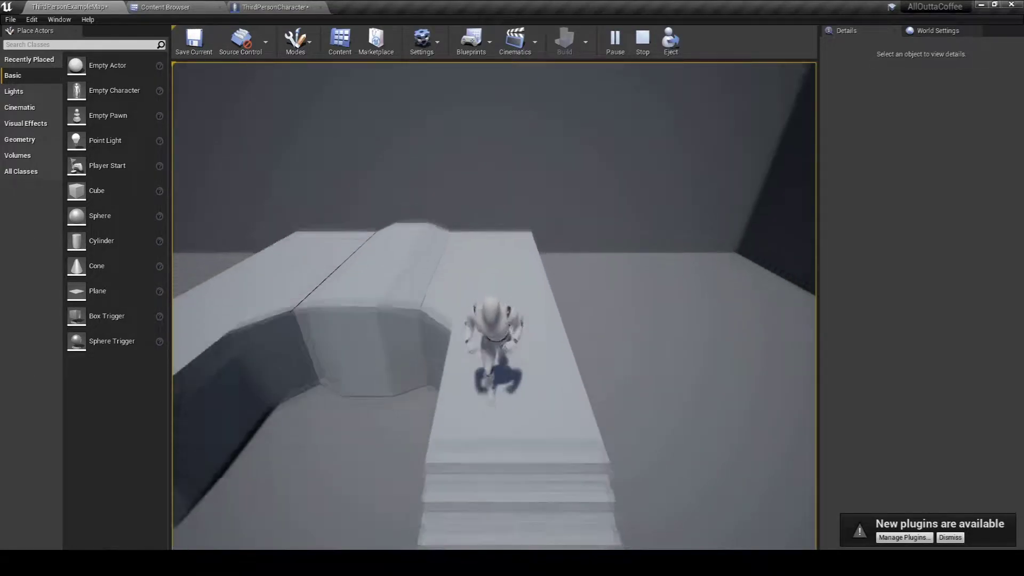
pyautogui.press('w')
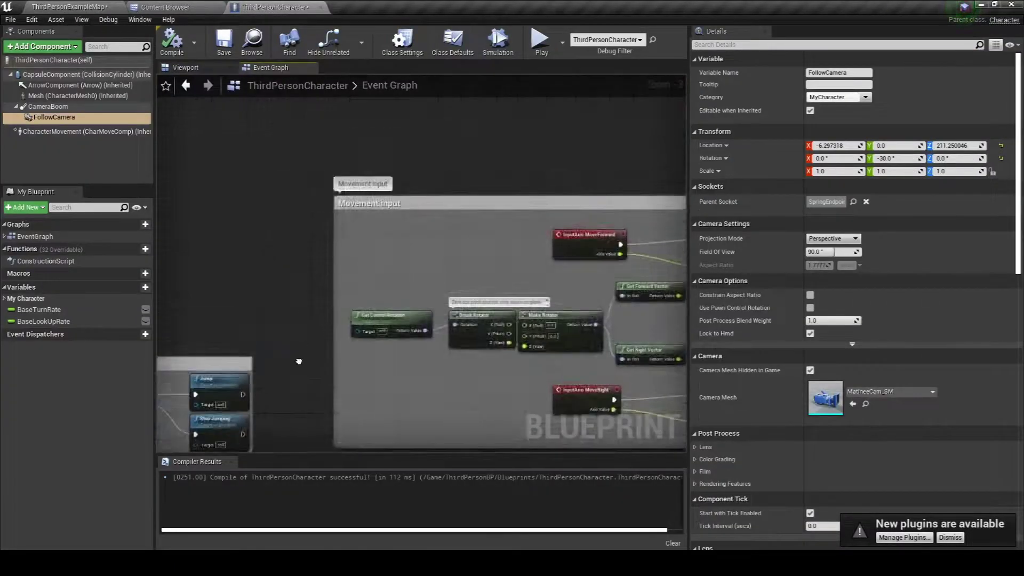
# Drive the forward Add Movement Input from a new Event Tick node.
pyautogui.moveTo(297, 374); pyautogui.dragTo(424, 133, button='right')
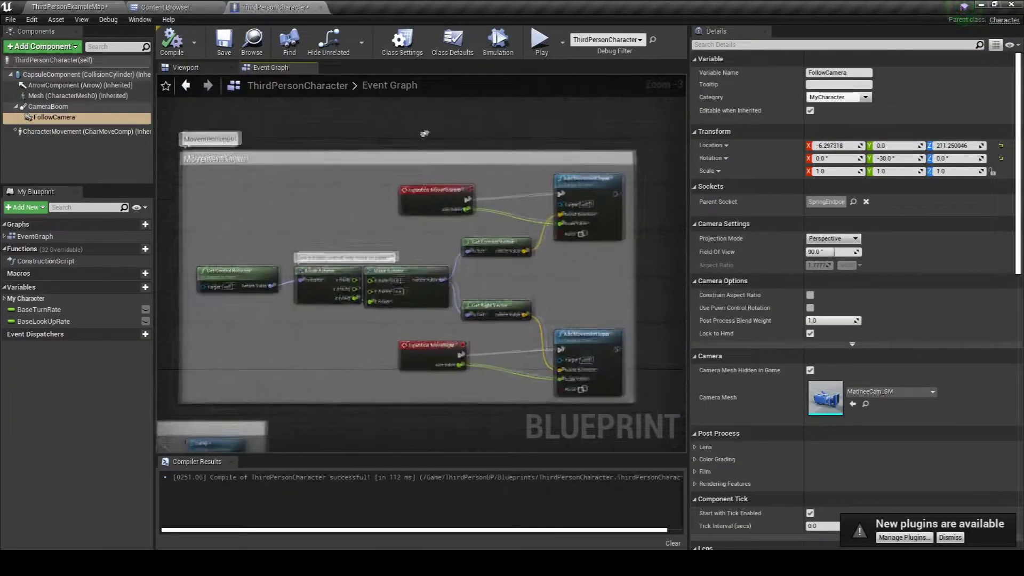
pyautogui.scroll(3, 424, 133)
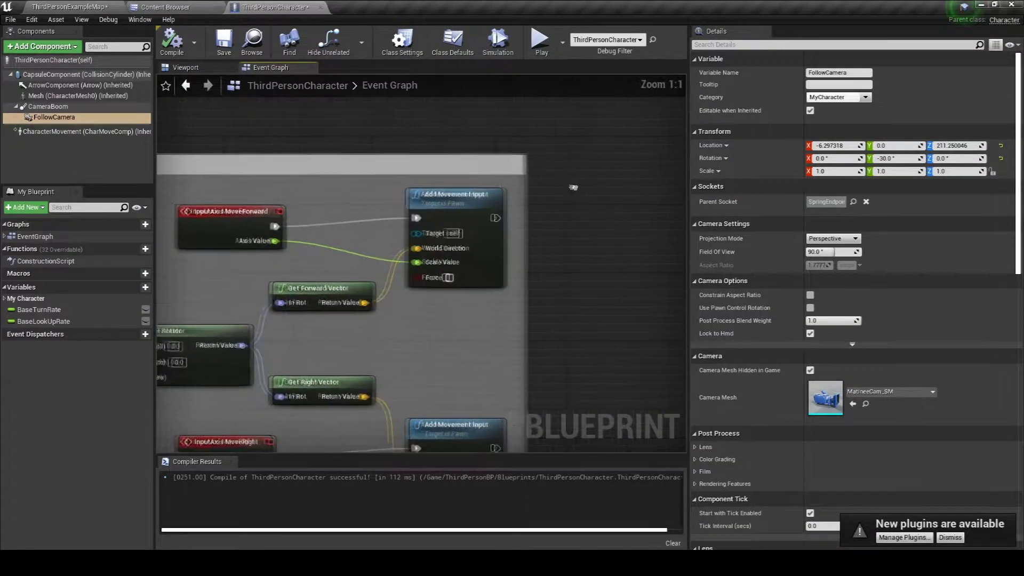
pyautogui.moveTo(258, 212); pyautogui.dragTo(290, 217, button='right')
pyautogui.write('event ti')
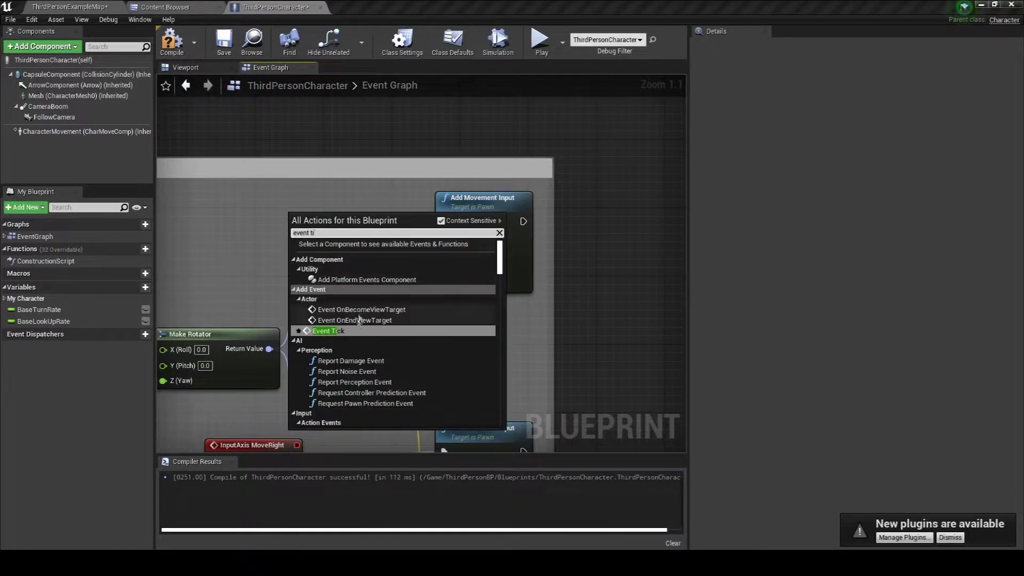
pyautogui.press('Return')
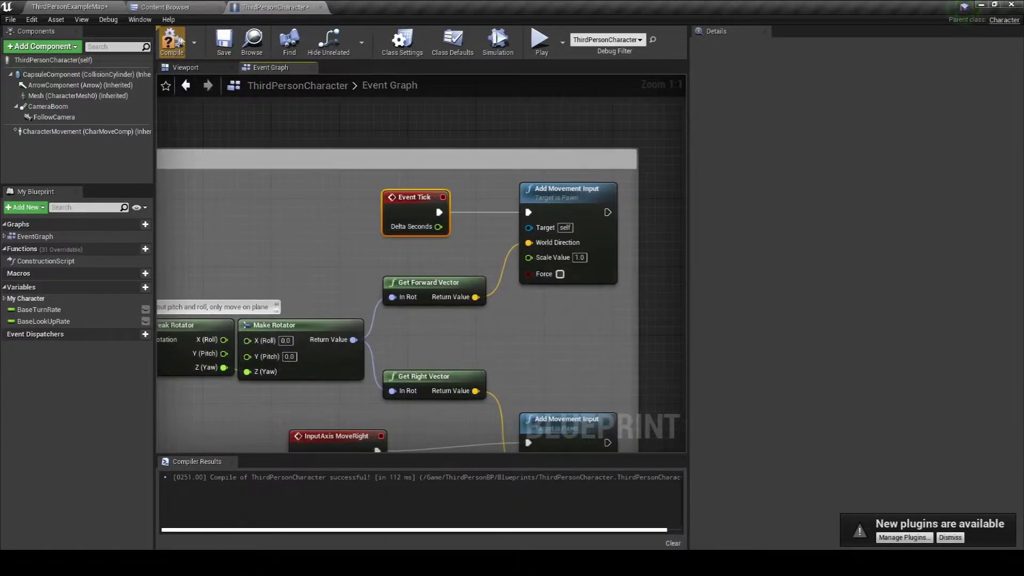
# Play the level twice to confirm the character runs forward automatically.
pyautogui.click(540, 40)
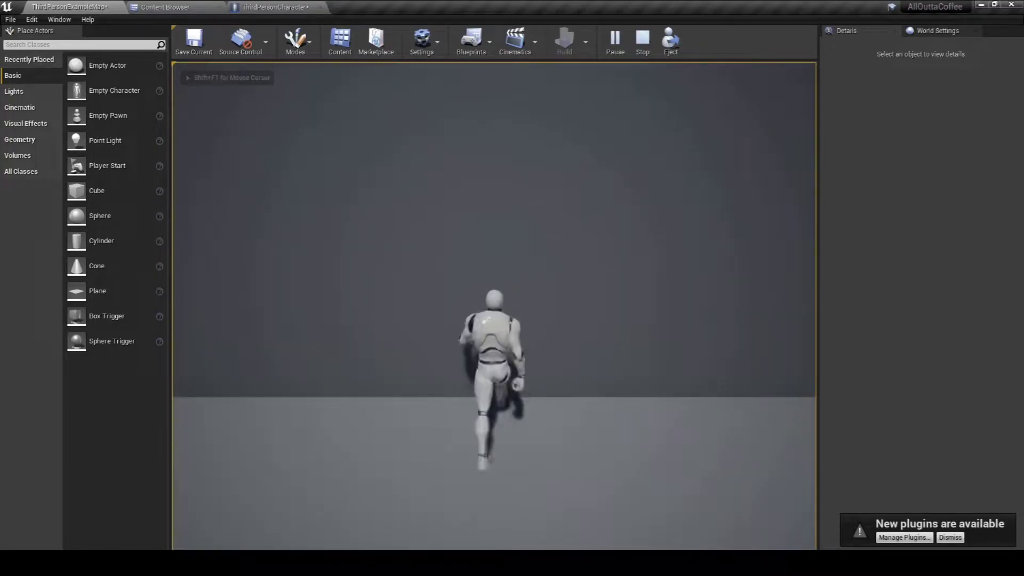
pyautogui.press('Escape')
pyautogui.hotkey('alt', 'p')
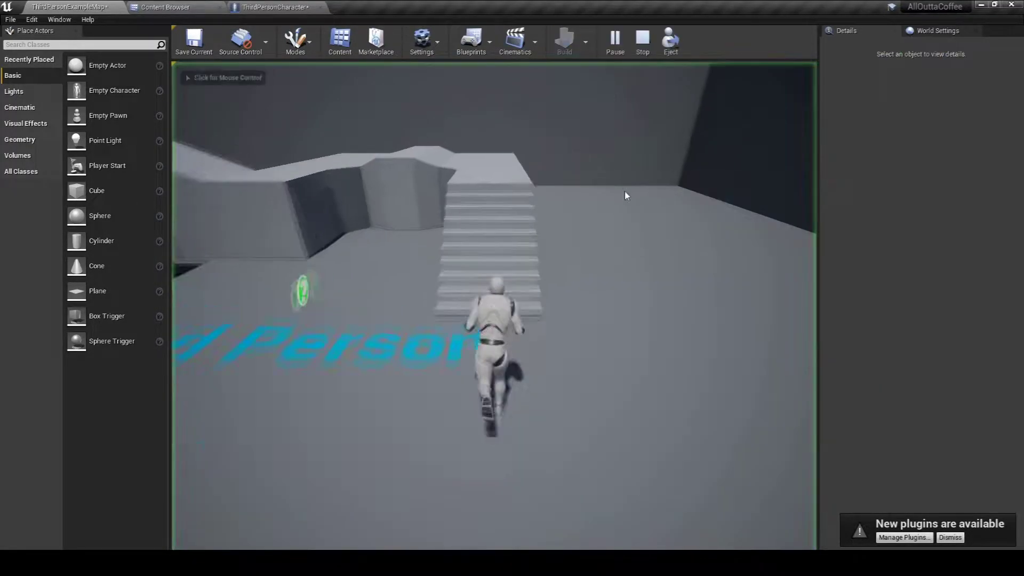
pyautogui.press('Escape')
# Return to the character's event graph, then show the ThirdPersonBP folder in the Content Browser.
pyautogui.click(265, 8)
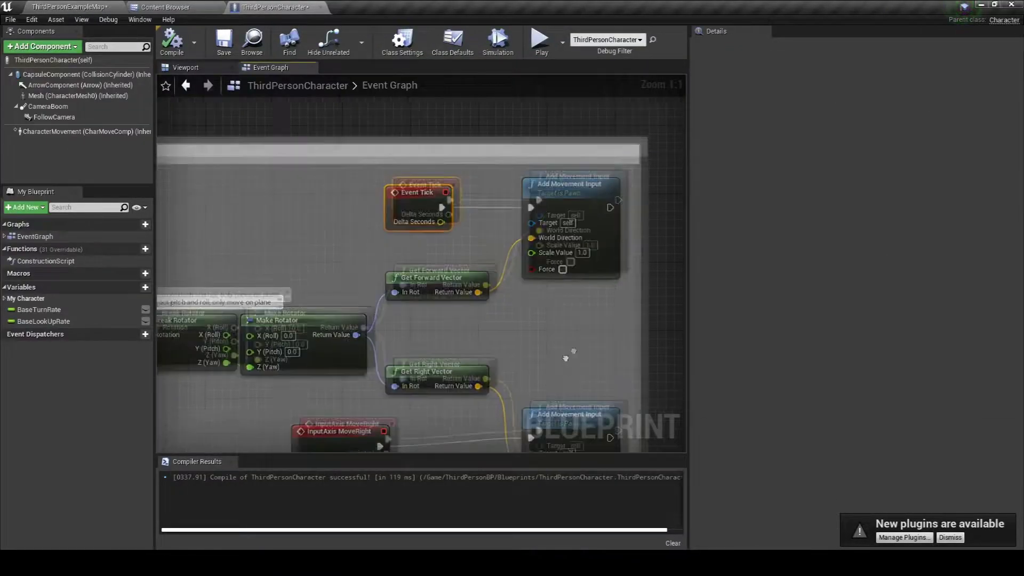
pyautogui.scroll(-5, 450, 264)
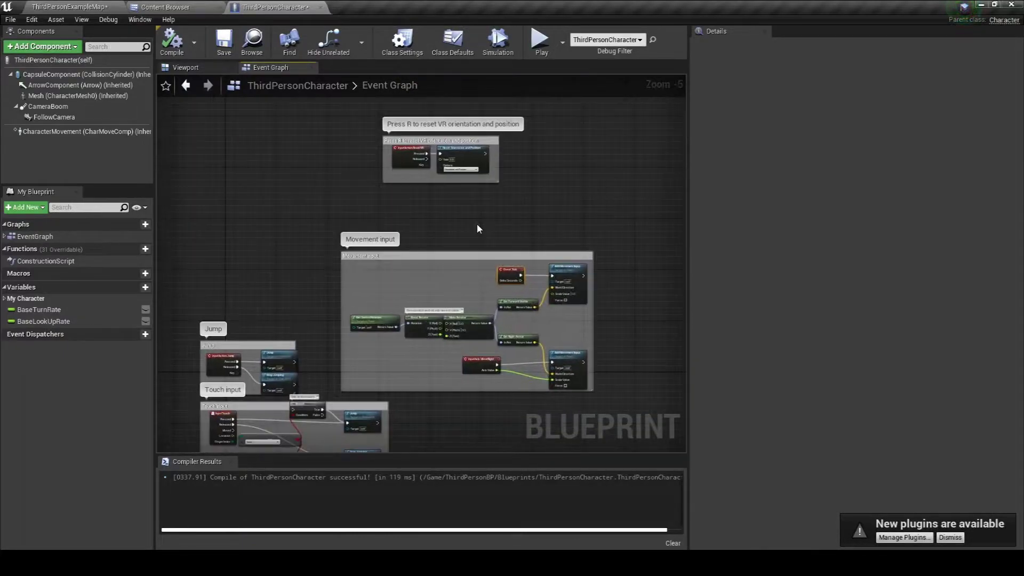
pyautogui.moveTo(476, 223); pyautogui.dragTo(512, 108, button='right')
pyautogui.click(151, 5)
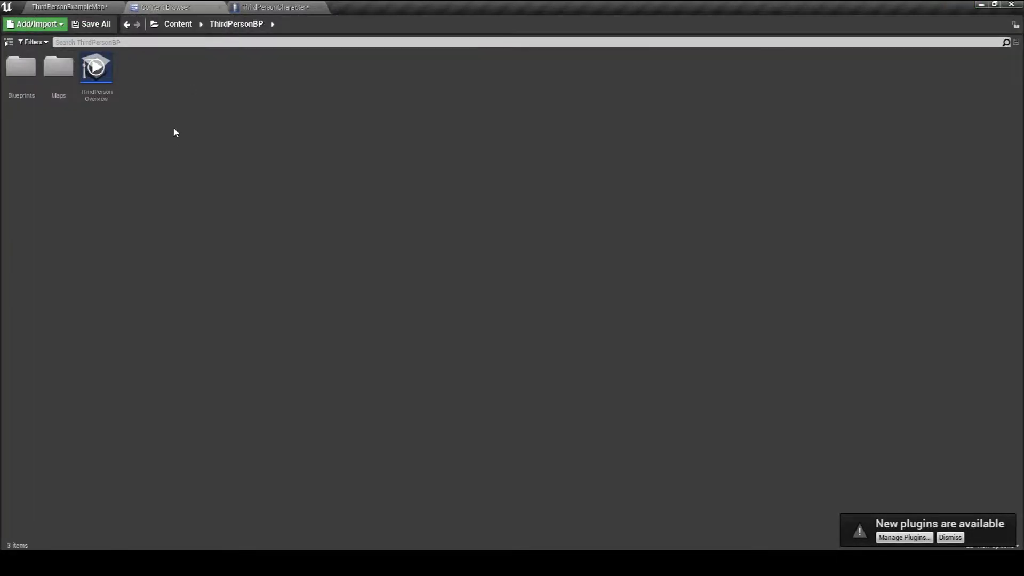
# Create a RunnerFiles folder in ThirdPersonBP and open it.
pyautogui.rightClick(174, 131)
pyautogui.click(292, 155)
pyautogui.write('erFiles')
pyautogui.press('Return')
pyautogui.doubleClick(104, 74)
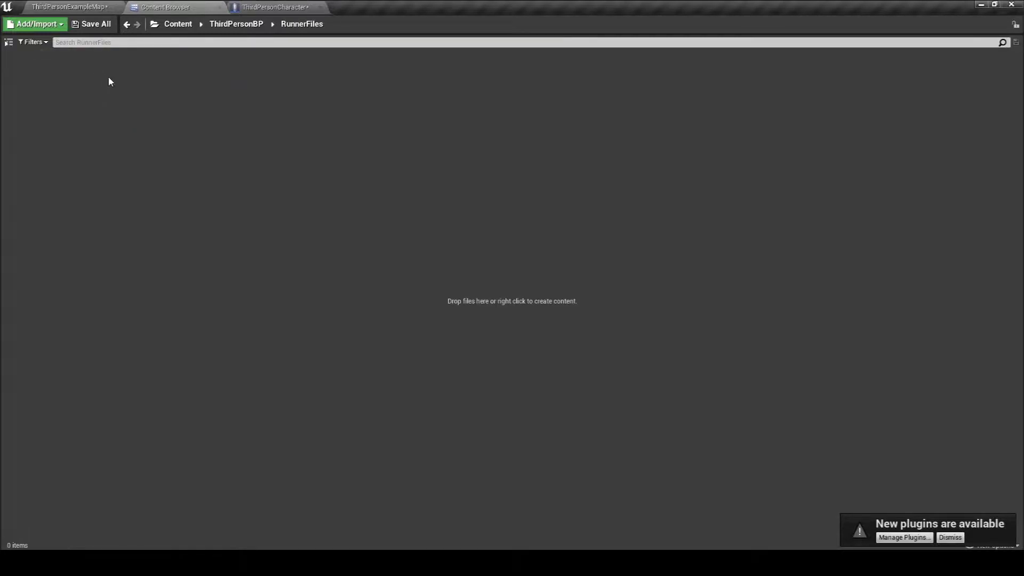
# Create a Tiles folder inside RunnerFiles and import the FloorTile_Diff, FloorTile_EM and FloorTile_Nrm textures.
pyautogui.rightClick(108, 76)
pyautogui.click(214, 112)
pyautogui.write('Tiles')
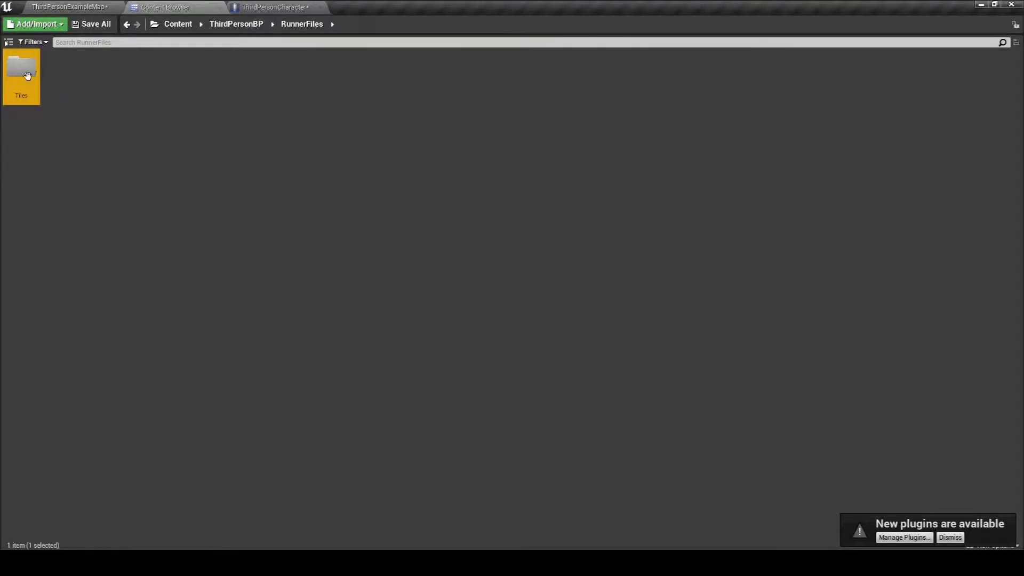
pyautogui.doubleClick(22, 75)
pyautogui.click(34, 24)
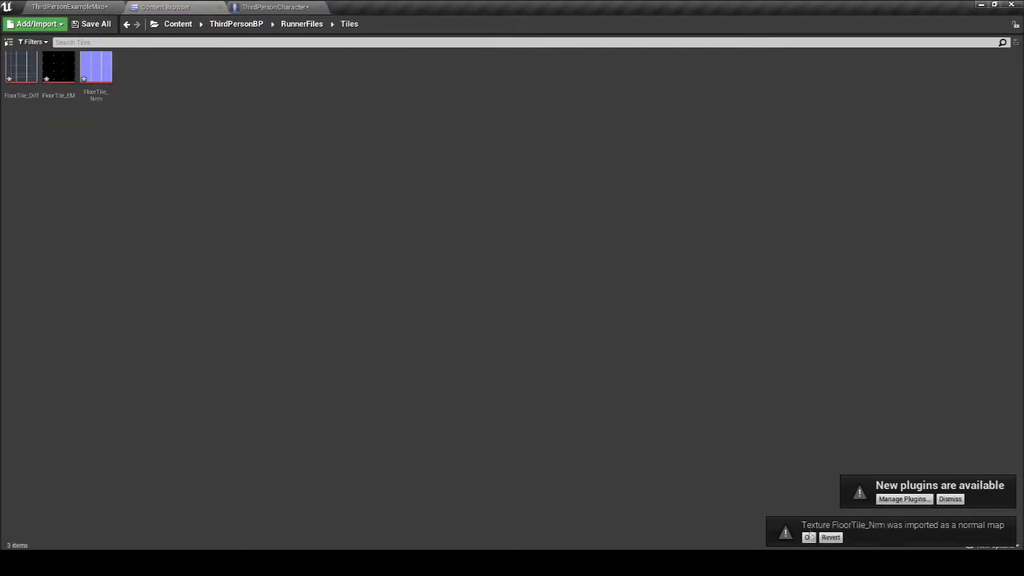
pyautogui.click(809, 537)
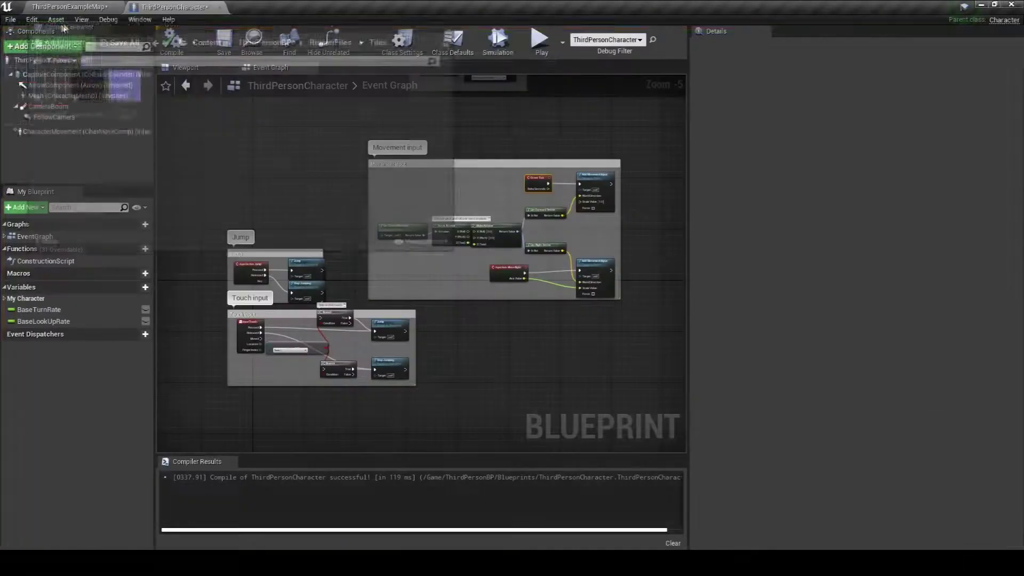
# Put the ThirdPersonExampleMap tab second and bring up the floor tile texture's actions.
pyautogui.click(59, 7)
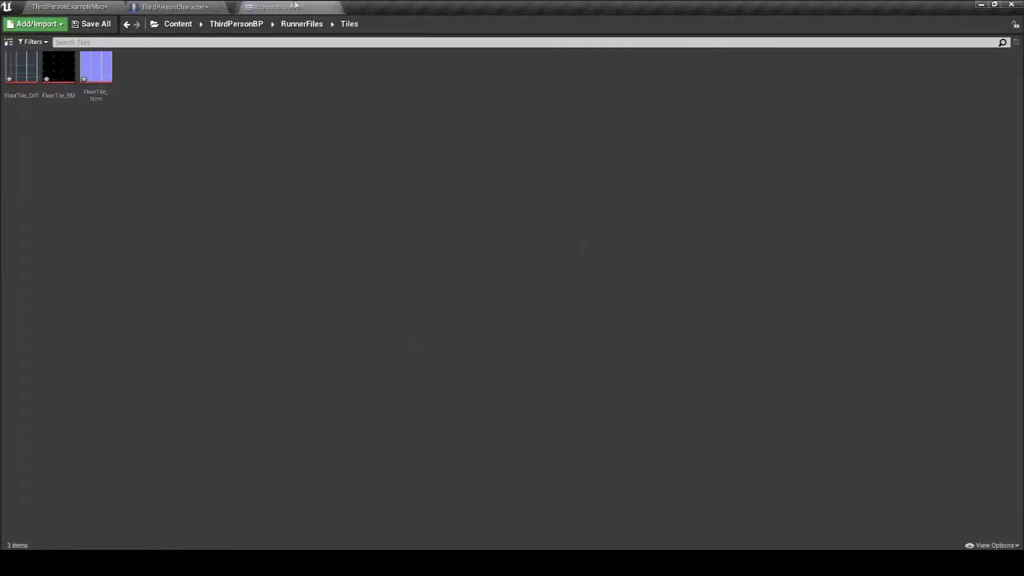
pyautogui.moveTo(57, 7)
pyautogui.mouseDown()
pyautogui.moveTo(251, 8)
pyautogui.moveTo(69, 491)
pyautogui.mouseUp()
pyautogui.rightClick(22, 373)
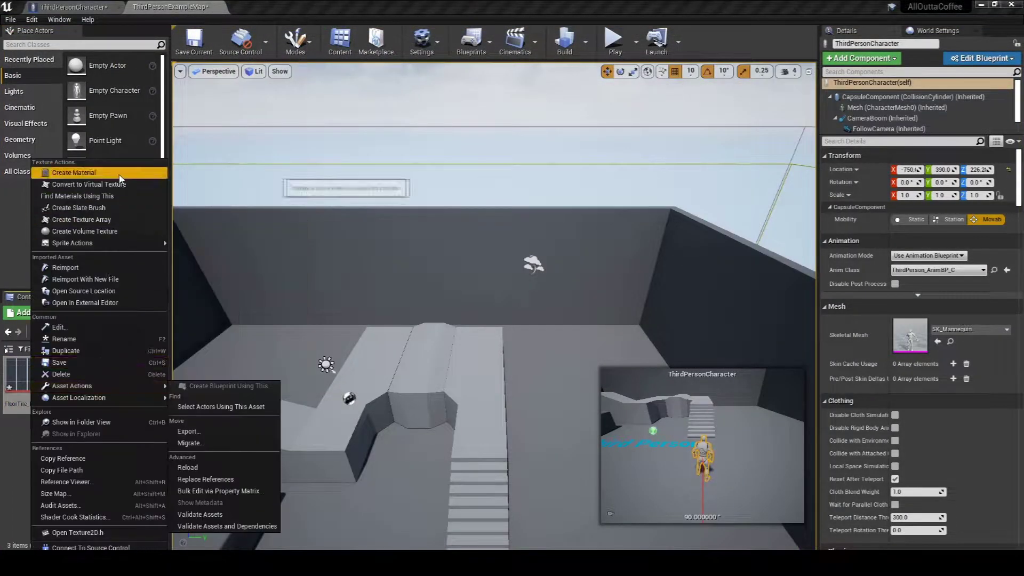
# Create FloorTile_Mat from FloorTile_Diff and add another Texture Sample node.
pyautogui.click(119, 176)
pyautogui.write('E')
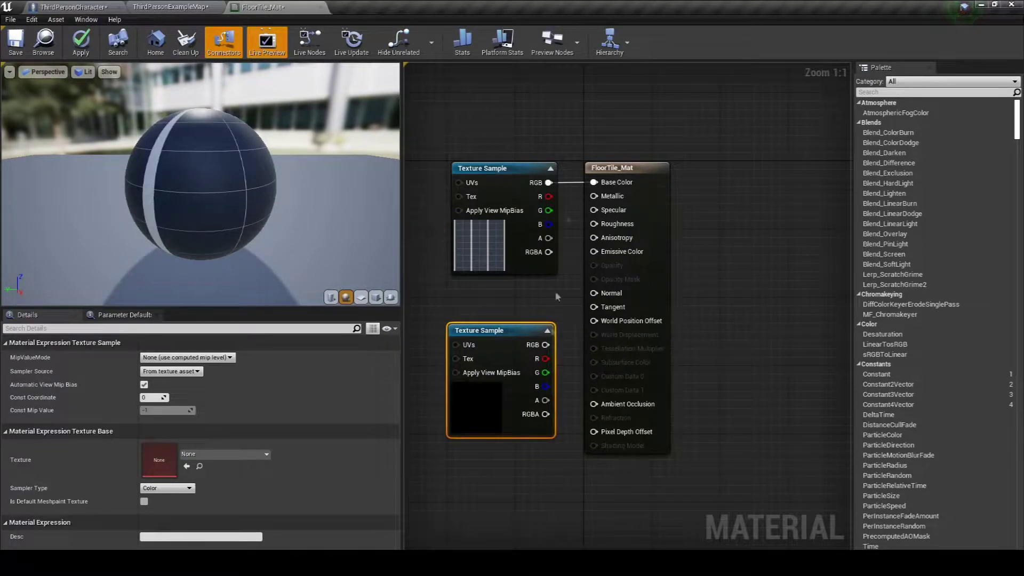
pyautogui.press('Return')
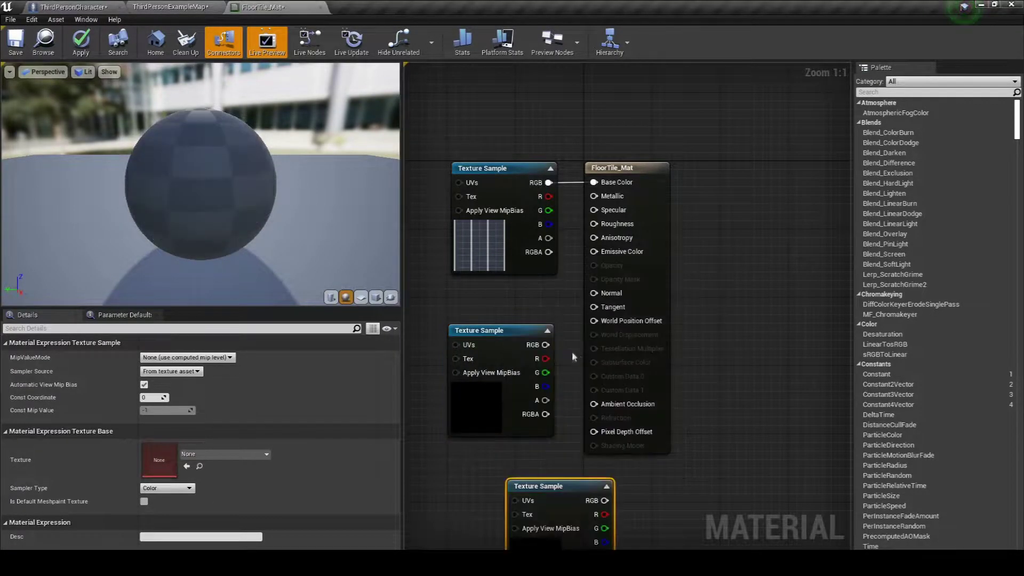
pyautogui.scroll(-3, 600, 312)
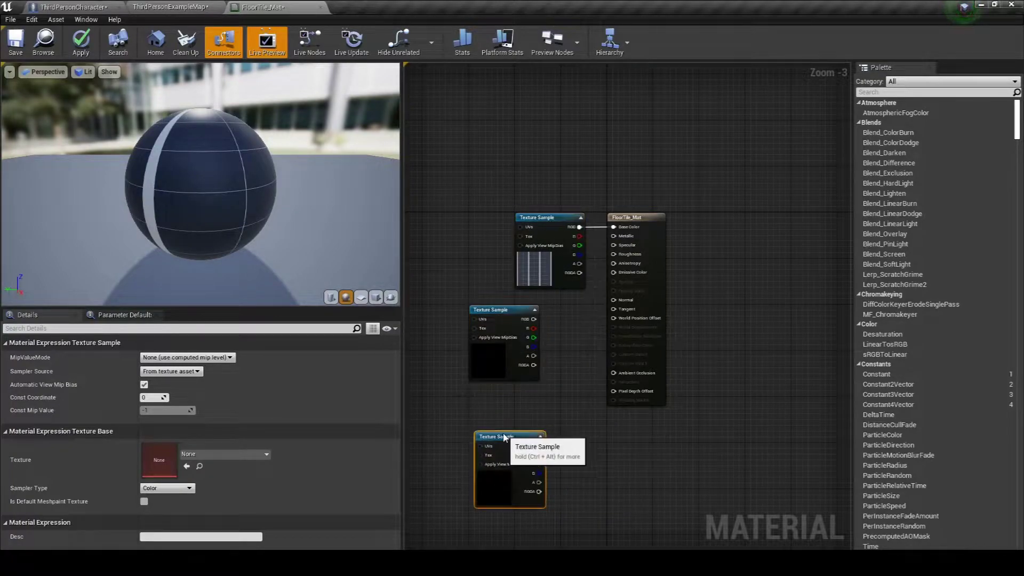
pyautogui.click(563, 396)
pyautogui.scroll(2, 563, 396)
# Assign FloorTile_EM to the middle Texture Sample for emissive.
pyautogui.click(490, 226)
pyautogui.click(224, 454)
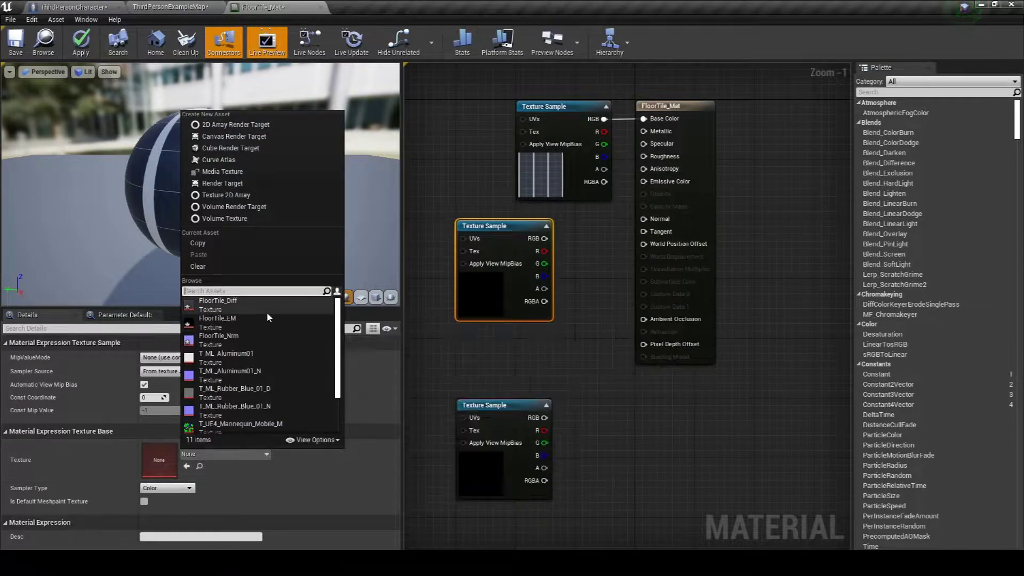
pyautogui.click(268, 319)
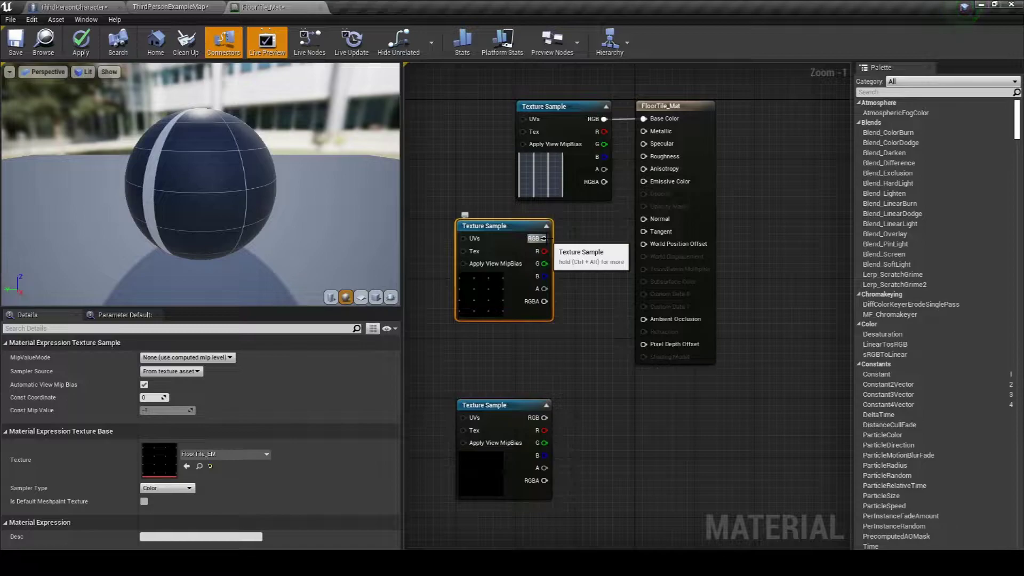
pyautogui.moveTo(238, 206); pyautogui.dragTo(133, 208)
# Assign FloorTile_Nrm to the bottom Texture Sample to drive the Normal input.
pyautogui.moveTo(501, 405)
pyautogui.mouseDown()
pyautogui.moveTo(502, 338)
pyautogui.moveTo(644, 218)
pyautogui.mouseUp()
pyautogui.click(224, 454)
pyautogui.click(218, 337)
pyautogui.scroll(5, 234, 188)
pyautogui.scroll(-5, 331, 212)
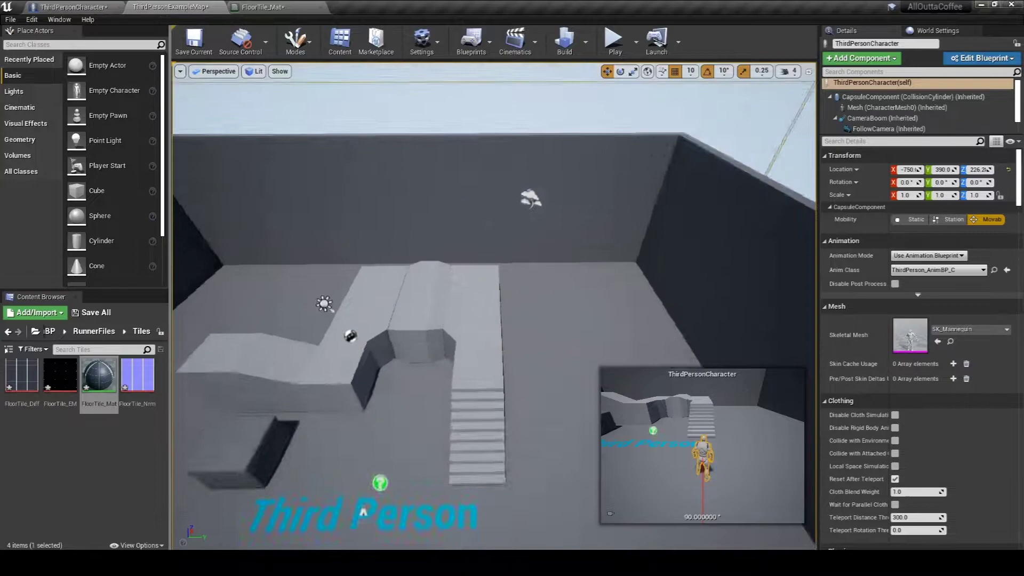
# Create a Blueprint named MasterTile and open it.
pyautogui.scroll(3, 526, 367)
pyautogui.scroll(3, 526, 367)
pyautogui.scroll(3, 527, 367)
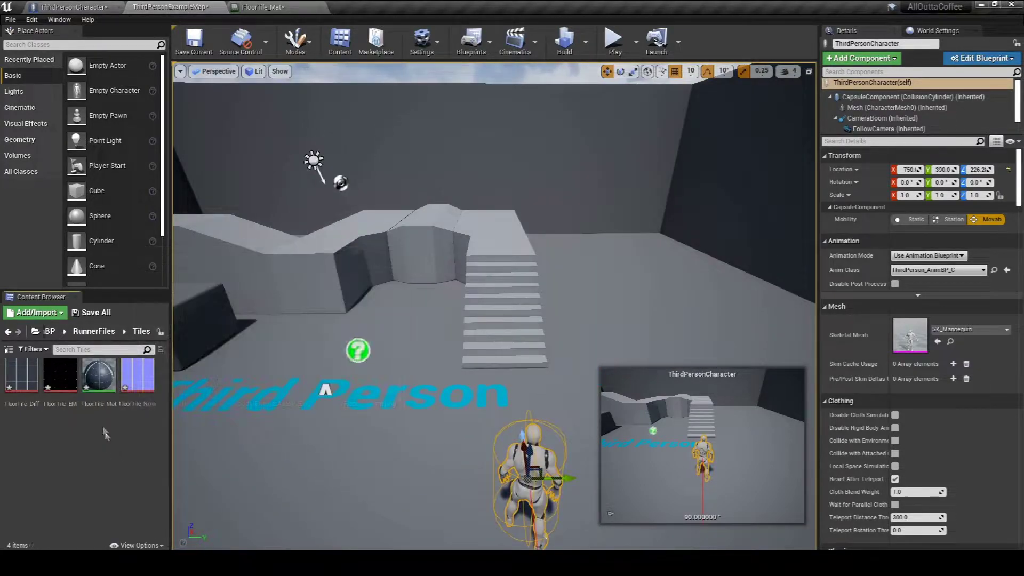
pyautogui.rightClick(81, 435)
pyautogui.click(143, 120)
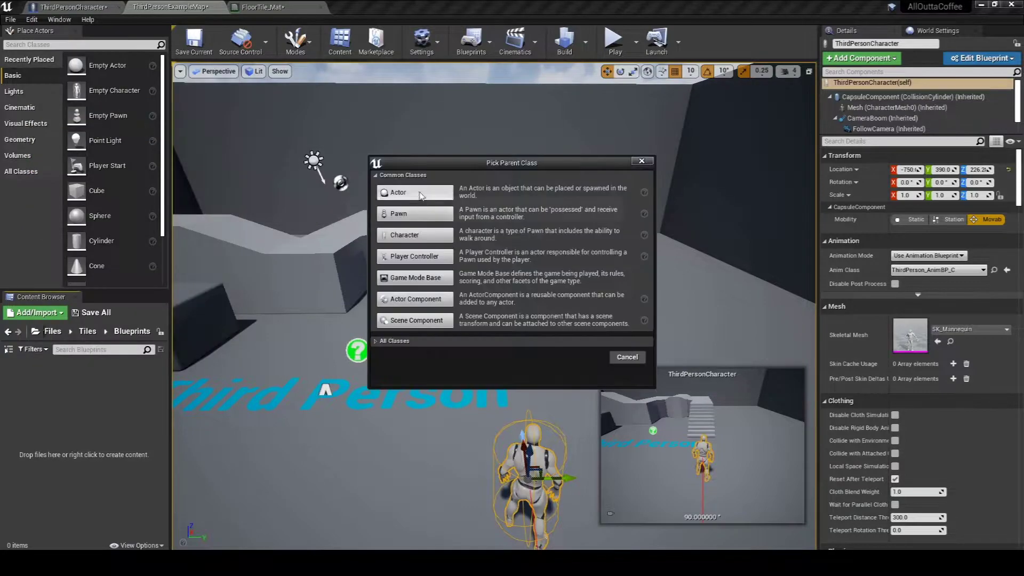
pyautogui.write('MasterTile')
pyautogui.press('Return')
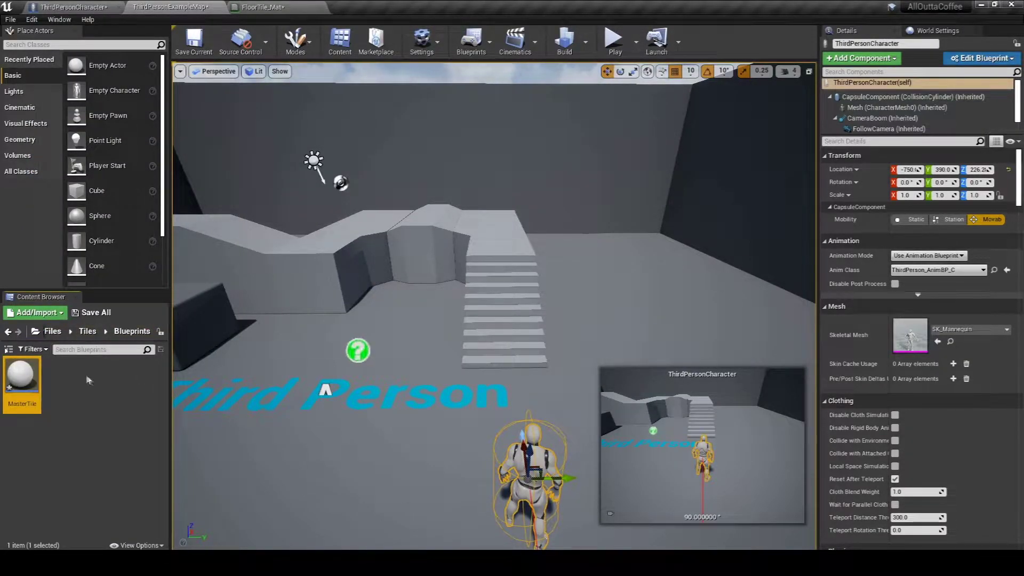
pyautogui.click(79, 333)
pyautogui.doubleClick(41, 394)
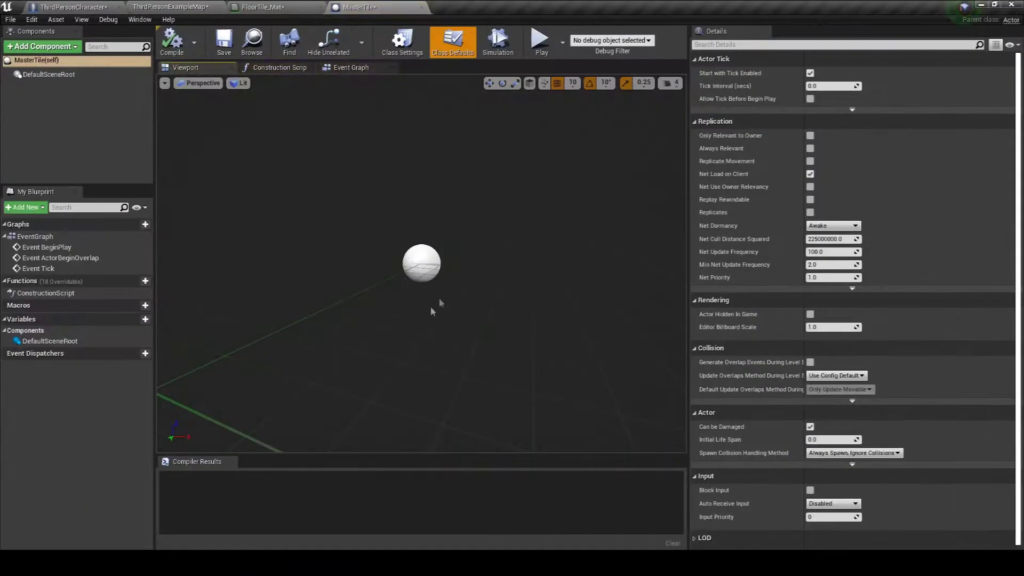
# Add a Cube static mesh component to MasterTile using the FloorTile_Mat material.
pyautogui.click(61, 47)
pyautogui.write('sta')
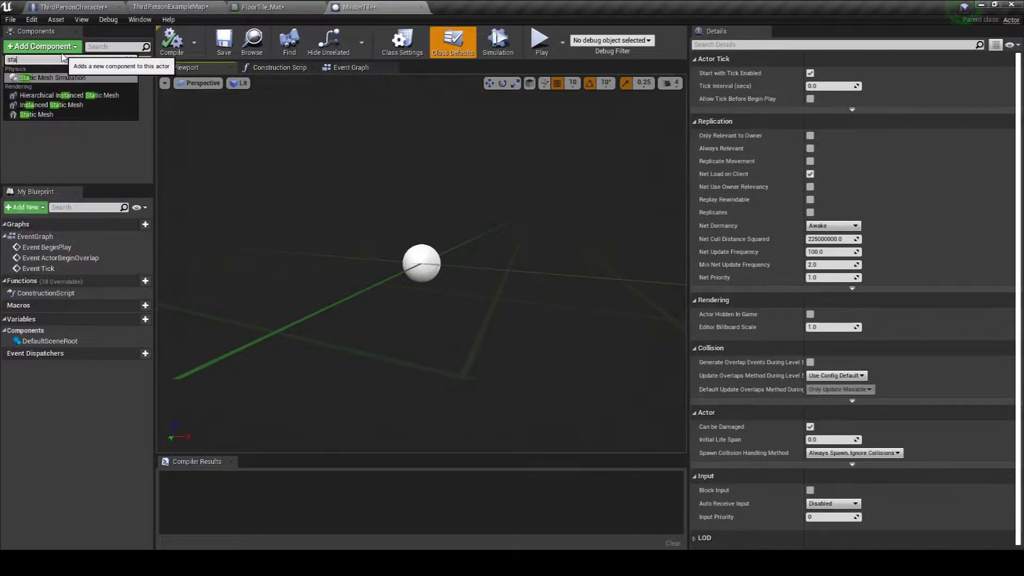
pyautogui.press('BackSpace')
pyautogui.press('BackSpace')
pyautogui.press('BackSpace')
pyautogui.click(32, 248)
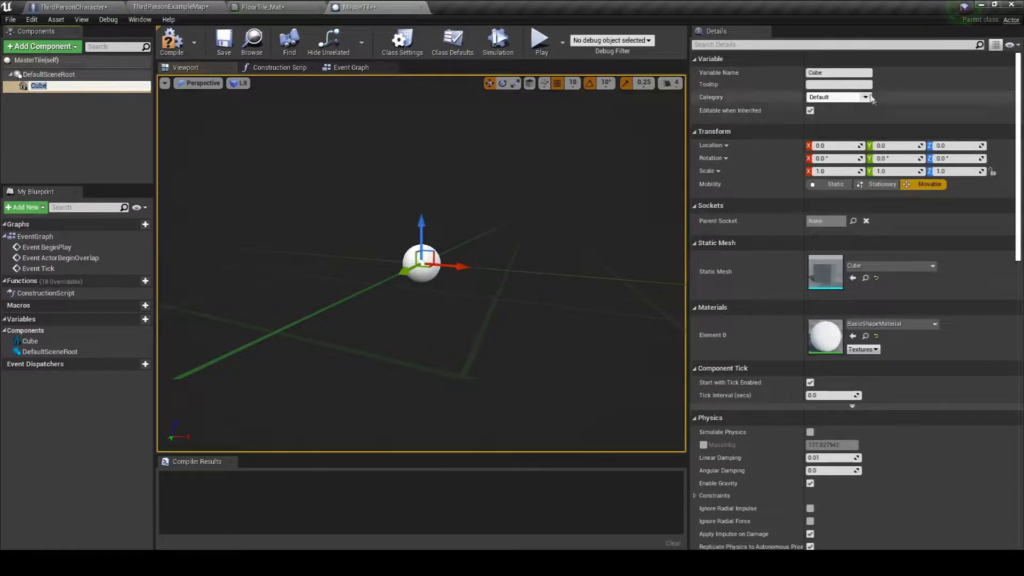
pyautogui.click(886, 267)
pyautogui.click(849, 199)
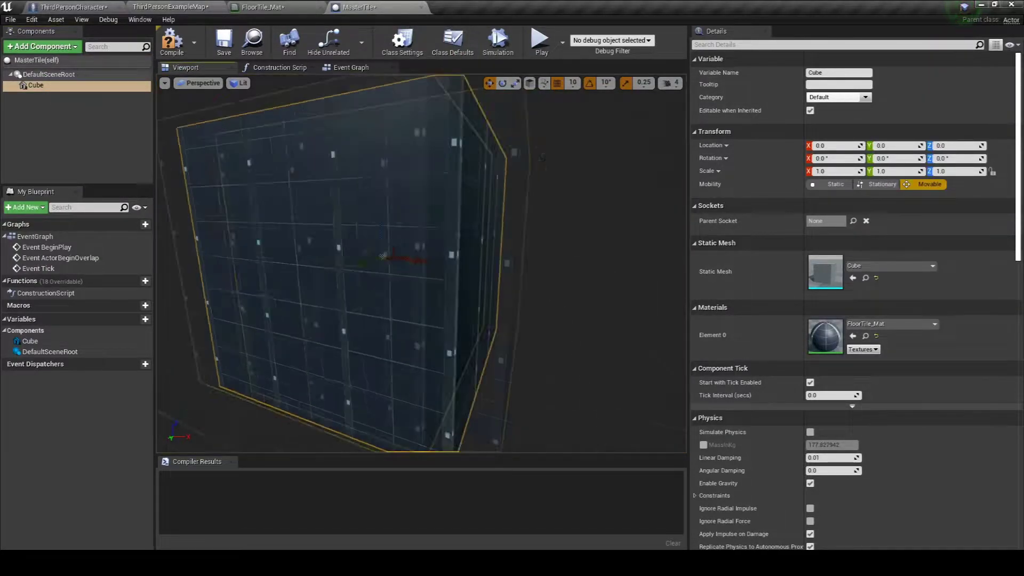
pyautogui.moveTo(422, 267)
pyautogui.mouseDown()
pyautogui.moveTo(421, 298)
pyautogui.moveTo(453, 299)
pyautogui.mouseUp()
# Scale the cube to 10, 10, 0.1 to form a flat floor slab.
pyautogui.press('Tab')
pyautogui.write('10')
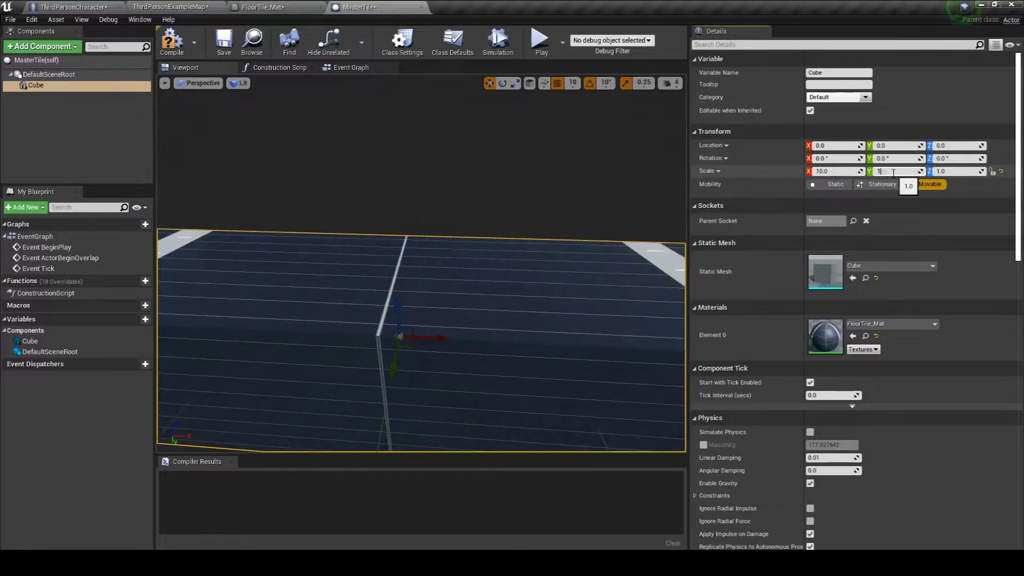
pyautogui.press('Tab')
pyautogui.write('0.1')
pyautogui.press('Return')
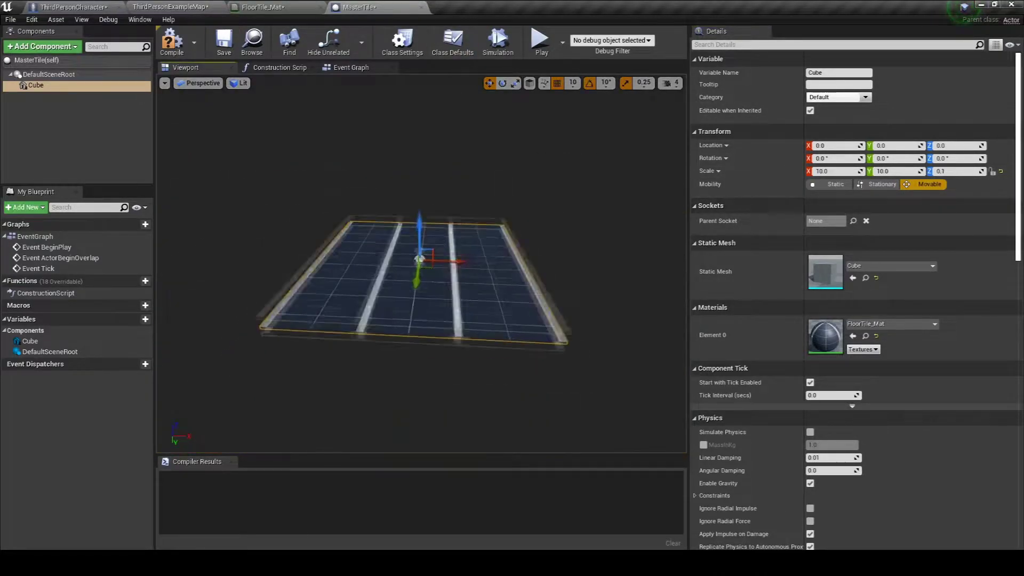
pyautogui.moveTo(416, 283); pyautogui.dragTo(416, 309, button='right')
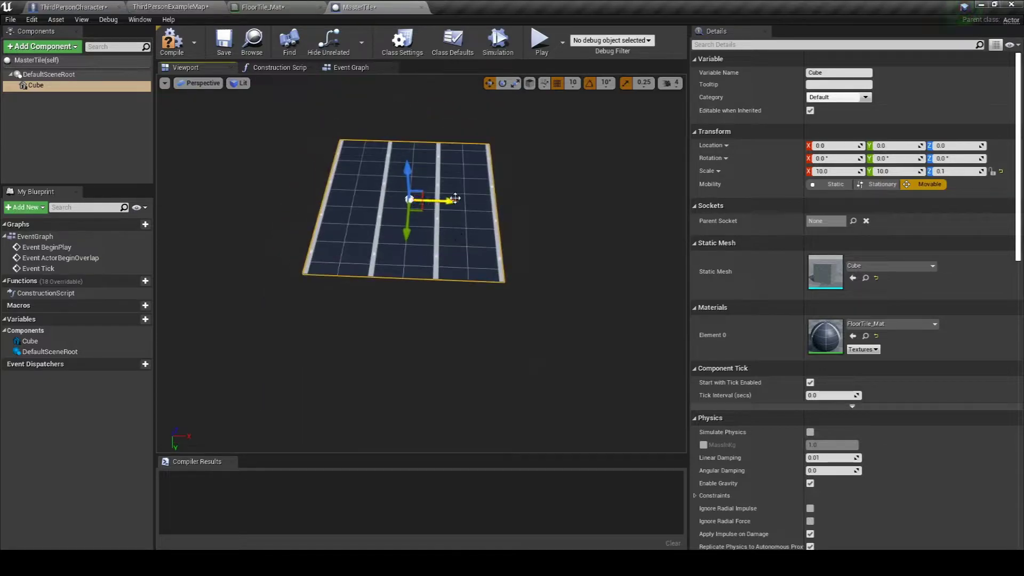
pyautogui.hotkey('ctrl', 'z')
pyautogui.moveTo(532, 174); pyautogui.dragTo(531, 186, button='right')
# Rotate the floor slab 90° around the Z axis.
pyautogui.press('e')
pyautogui.moveTo(427, 304); pyautogui.dragTo(507, 378)
pyautogui.click(43, 46)
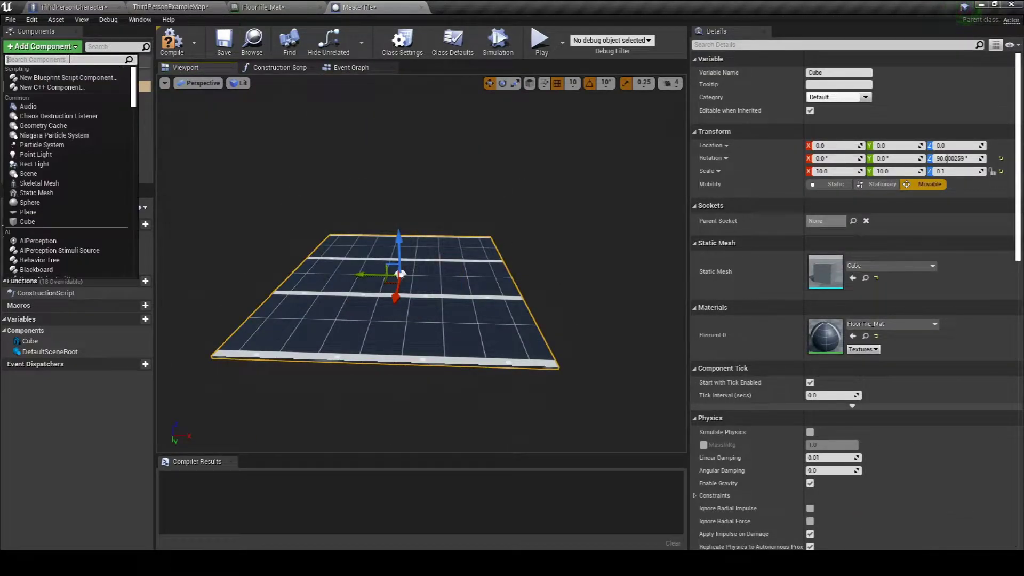
# Add an Arrow component to the tile and undo its accidental position change.
pyautogui.click(65, 88)
pyautogui.moveTo(411, 163); pyautogui.dragTo(411, 176, button='right')
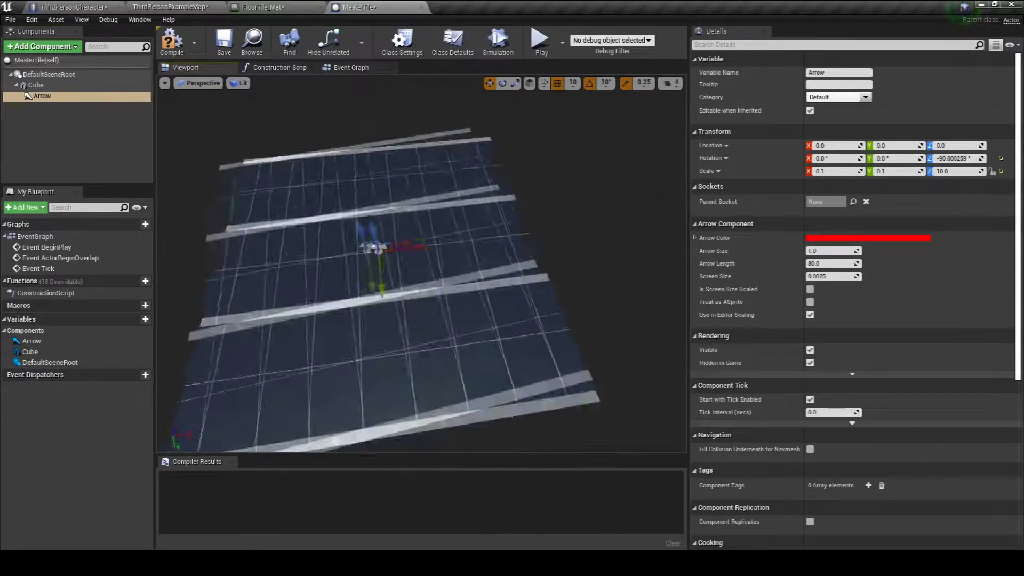
pyautogui.moveTo(421, 267); pyautogui.dragTo(421, 235)
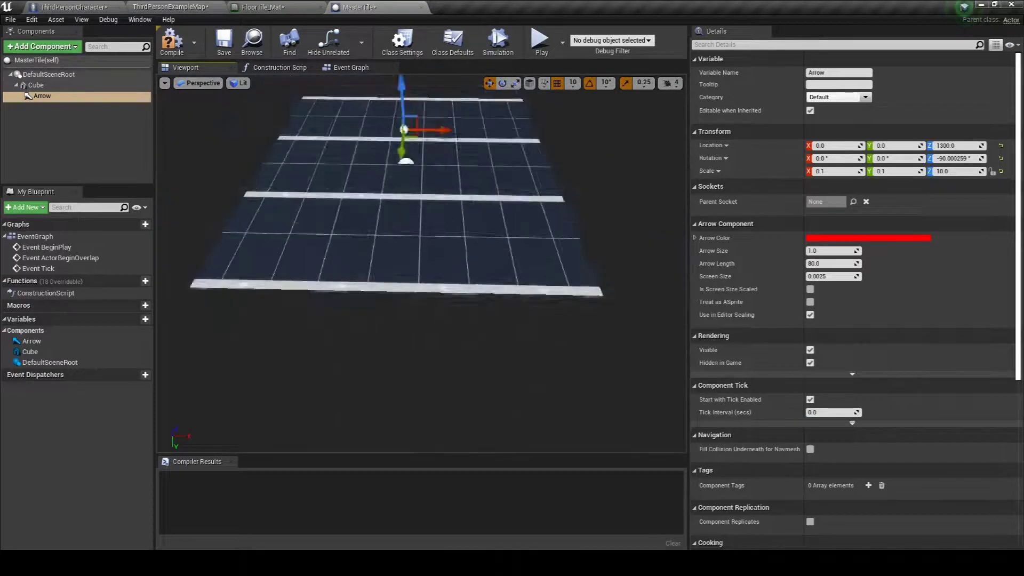
pyautogui.moveTo(469, 198); pyautogui.dragTo(469, 224)
pyautogui.moveTo(542, 262); pyautogui.dragTo(542, 299)
pyautogui.hotkey('ctrl', 'z')
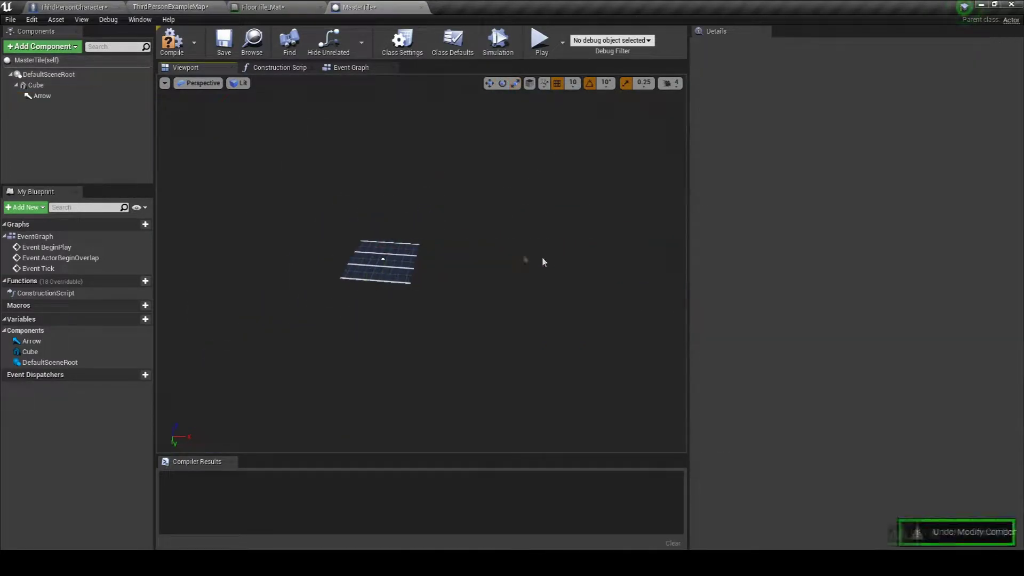
# Add a new arrow component and undo stray changes to the floor cube.
pyautogui.click(43, 46)
pyautogui.doubleClick(36, 85)
pyautogui.write('w')
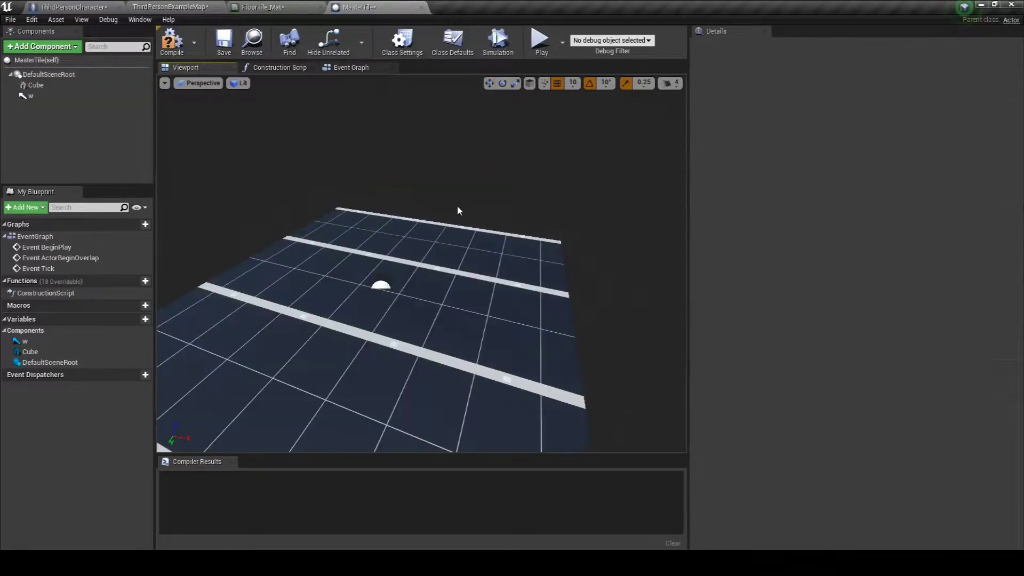
pyautogui.click(31, 96)
pyautogui.click(442, 223)
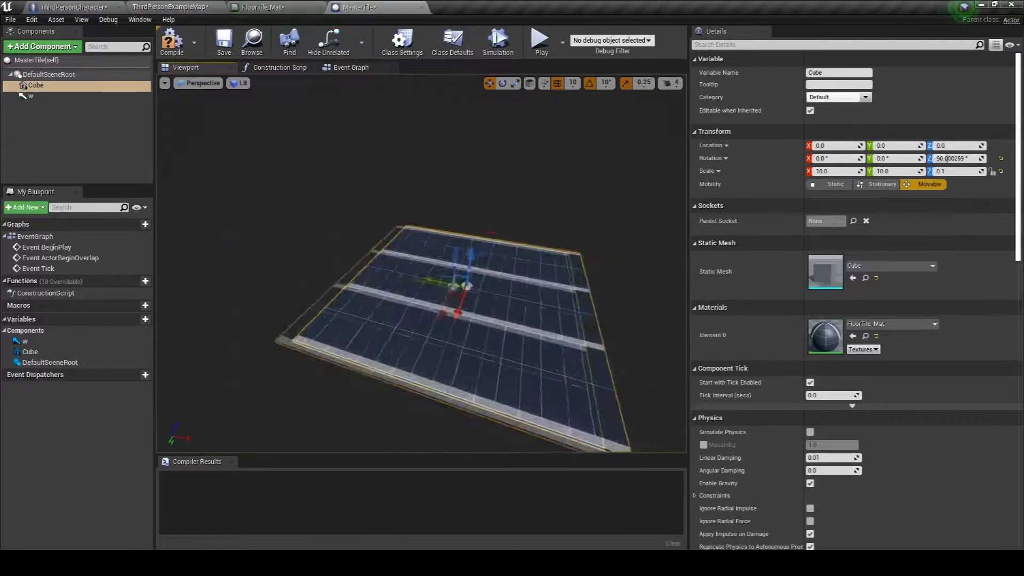
pyautogui.moveTo(442, 223); pyautogui.dragTo(463, 326, button='right')
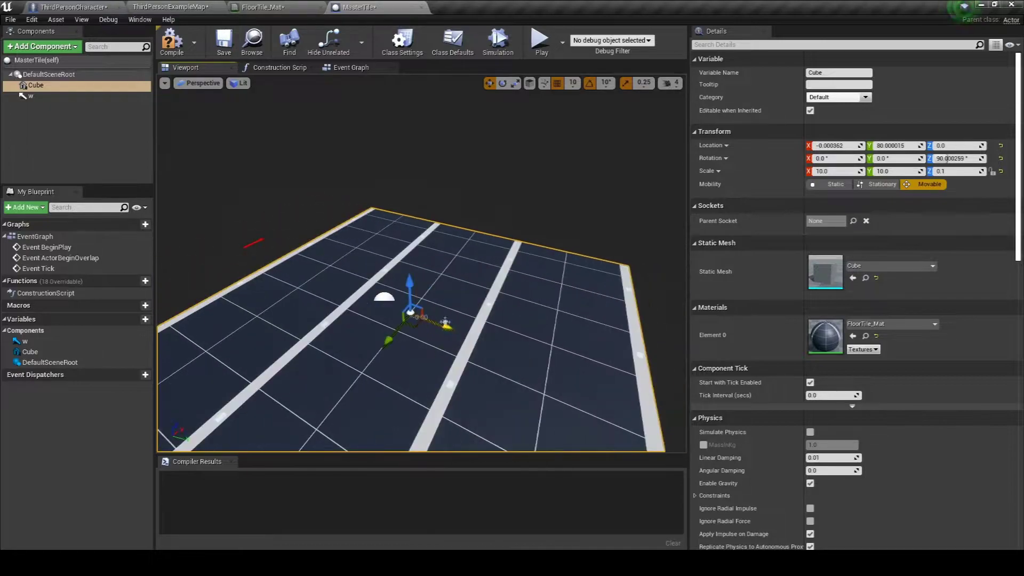
pyautogui.hotkey('ctrl', 'z')
pyautogui.hotkey('ctrl', 'z')
pyautogui.hotkey('ctrl', 'z')
pyautogui.hotkey('ctrl', 'z')
pyautogui.hotkey('ctrl', 'z')
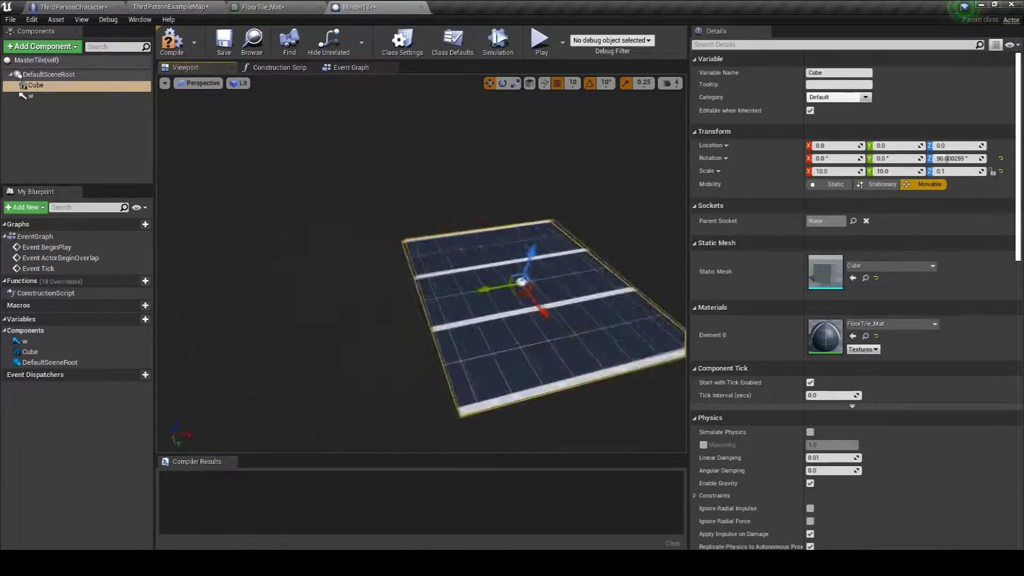
pyautogui.hotkey('ctrl', 'z')
pyautogui.hotkey('ctrl', 'z')
pyautogui.hotkey('ctrl', 'z')
# Add an Arrow component and slide it across to the other side of the tile.
pyautogui.click(63, 46)
pyautogui.write('arrow')
pyautogui.click(73, 93)
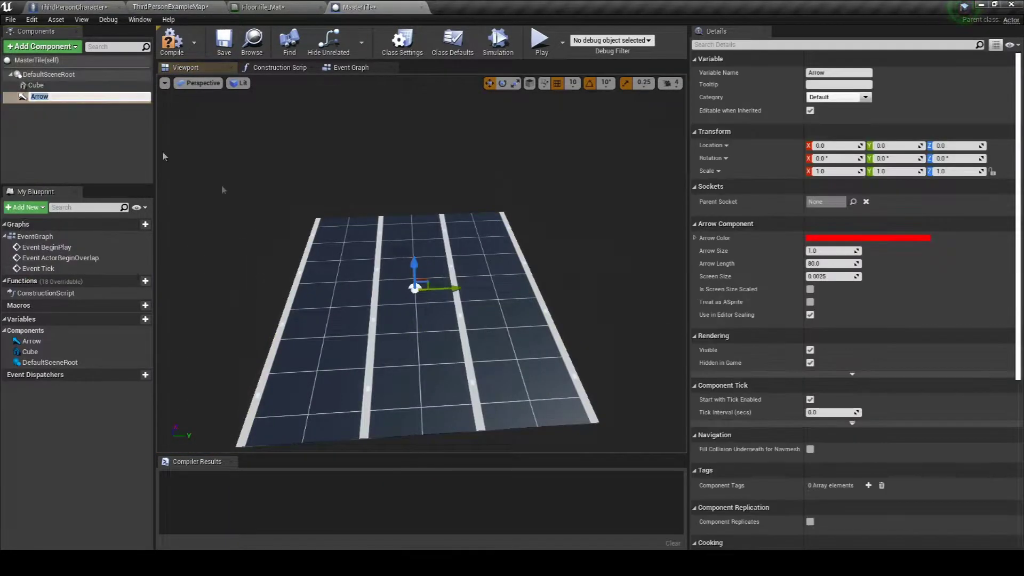
pyautogui.moveTo(551, 293); pyautogui.dragTo(592, 295)
pyautogui.press('f')
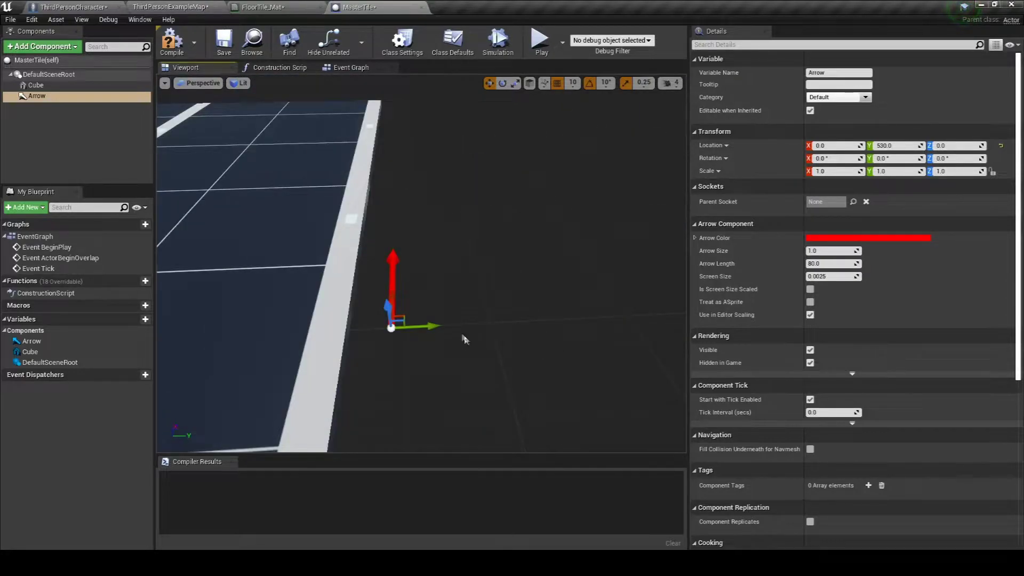
pyautogui.moveTo(343, 231)
pyautogui.keyDown('shift'); pyautogui.mouseDown()
pyautogui.moveTo(237, 267)
pyautogui.moveTo(320, 251)
pyautogui.mouseUp(); pyautogui.keyUp('shift')
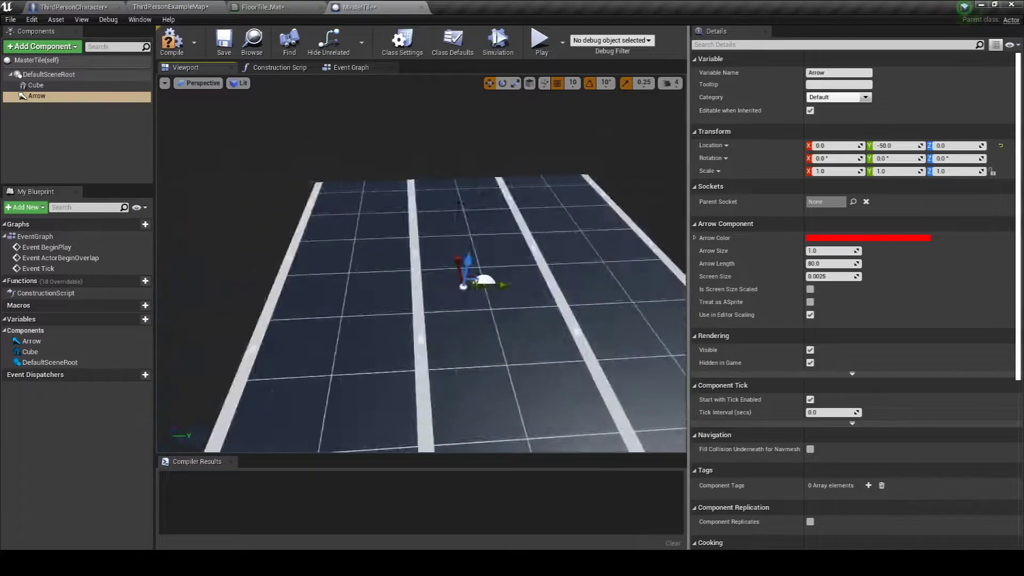
pyautogui.scroll(5, 421, 264)
pyautogui.scroll(-5, 510, 198)
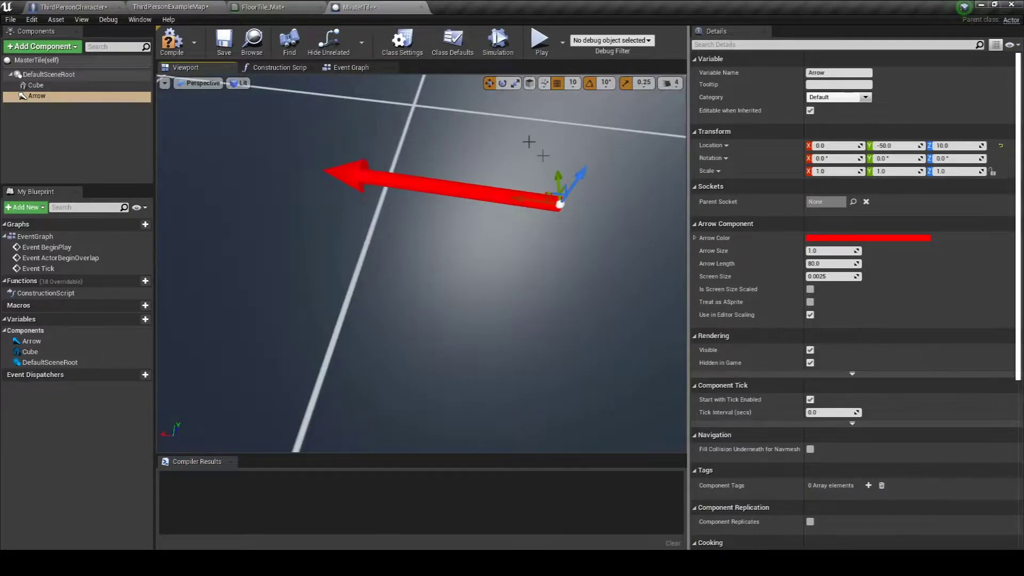
pyautogui.scroll(-3, 422, 264)
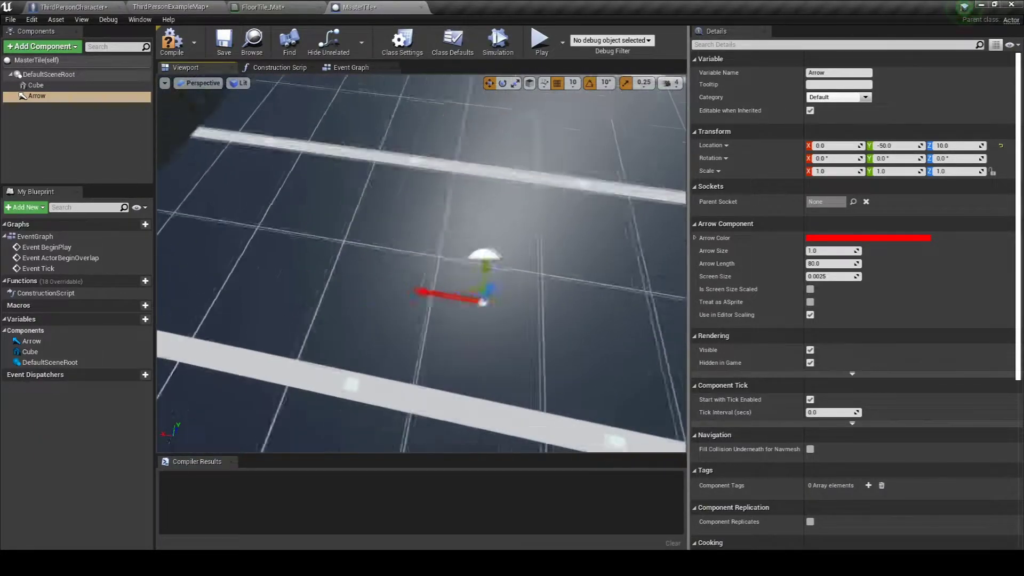
# Enlarge the arrow to size about 6 and move it to the tile's far end (500, 0, 10).
pyautogui.moveTo(832, 250); pyautogui.dragTo(859, 251)
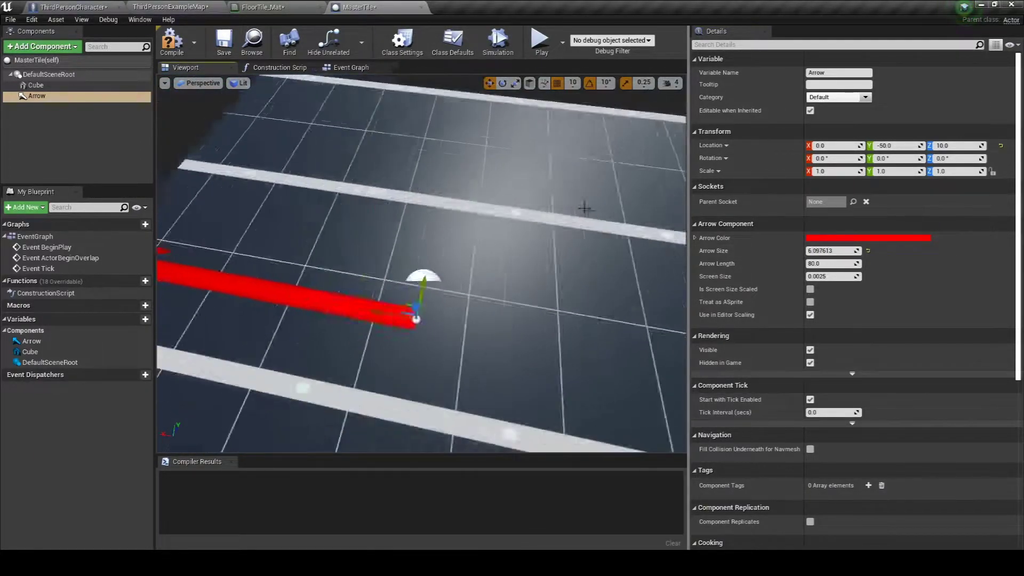
pyautogui.moveTo(421, 264)
pyautogui.keyDown('alt'); pyautogui.mouseDown()
pyautogui.moveTo(480, 267)
pyautogui.moveTo(387, 289)
pyautogui.mouseUp(); pyautogui.keyUp('alt')
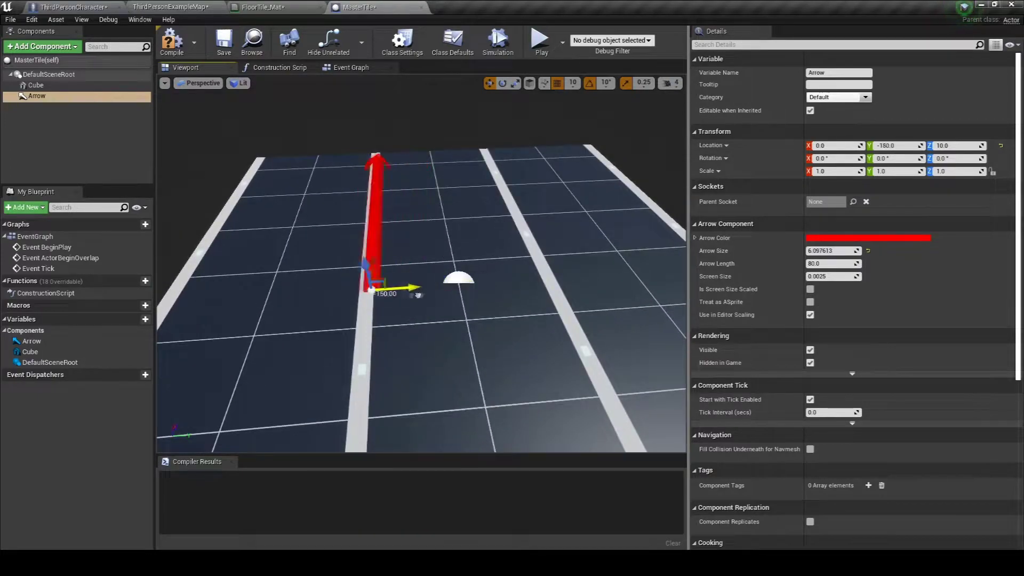
pyautogui.click(489, 240)
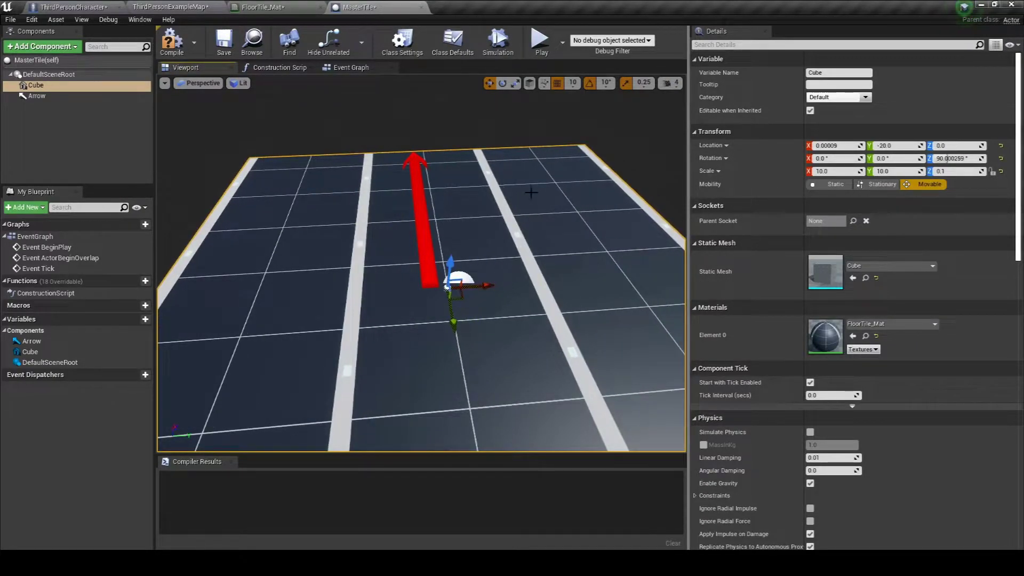
pyautogui.hotkey('ctrl', 'z')
pyautogui.hotkey('ctrl', 'z')
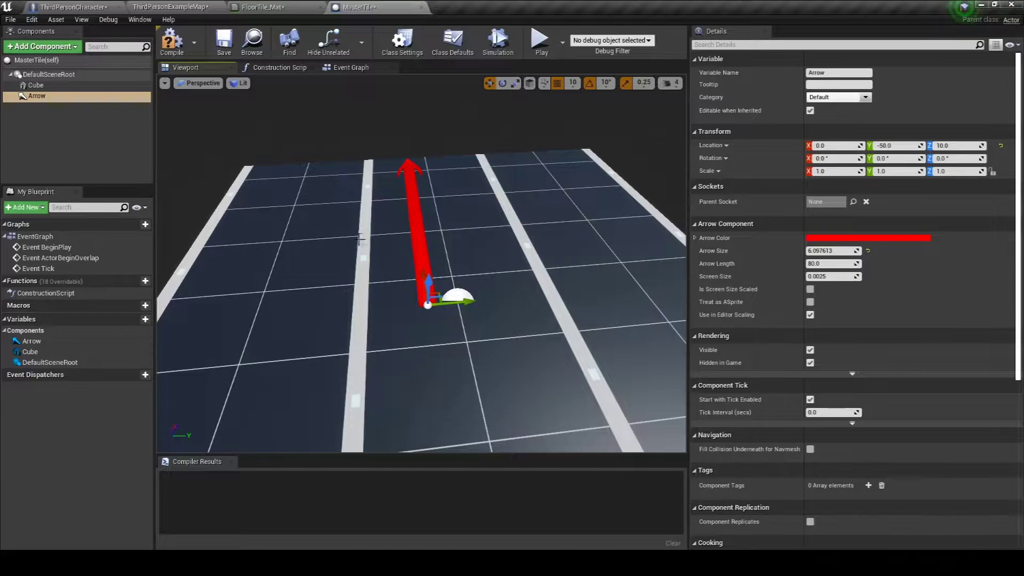
pyautogui.moveTo(405, 146); pyautogui.dragTo(440, 353)
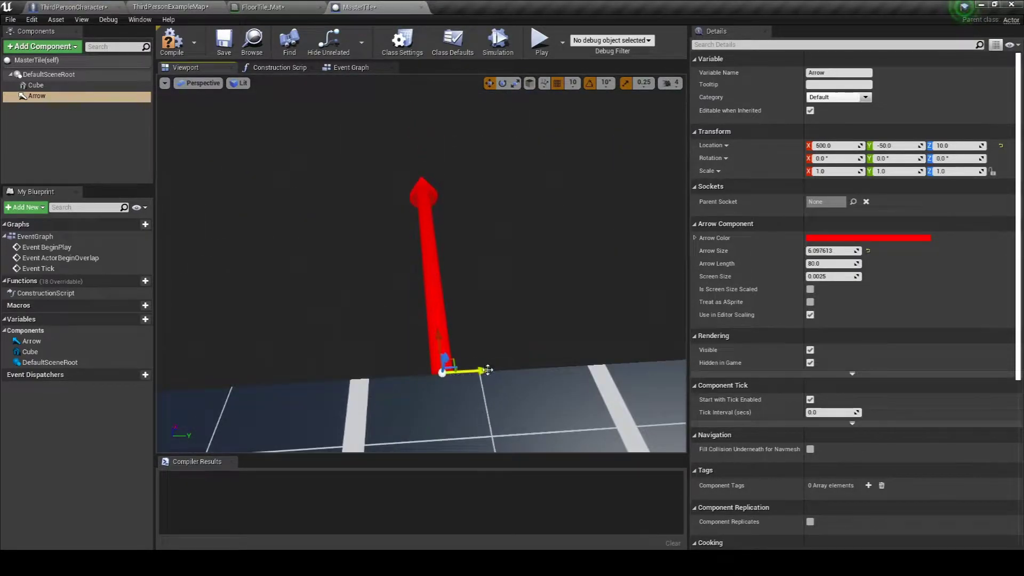
pyautogui.scroll(-3, 519, 363)
pyautogui.scroll(-2, 375, 192)
# Test-place a MasterTile in the level, delete it, and begin renaming the arrow.
pyautogui.click(171, 7)
pyautogui.moveTo(21, 375); pyautogui.dragTo(515, 282)
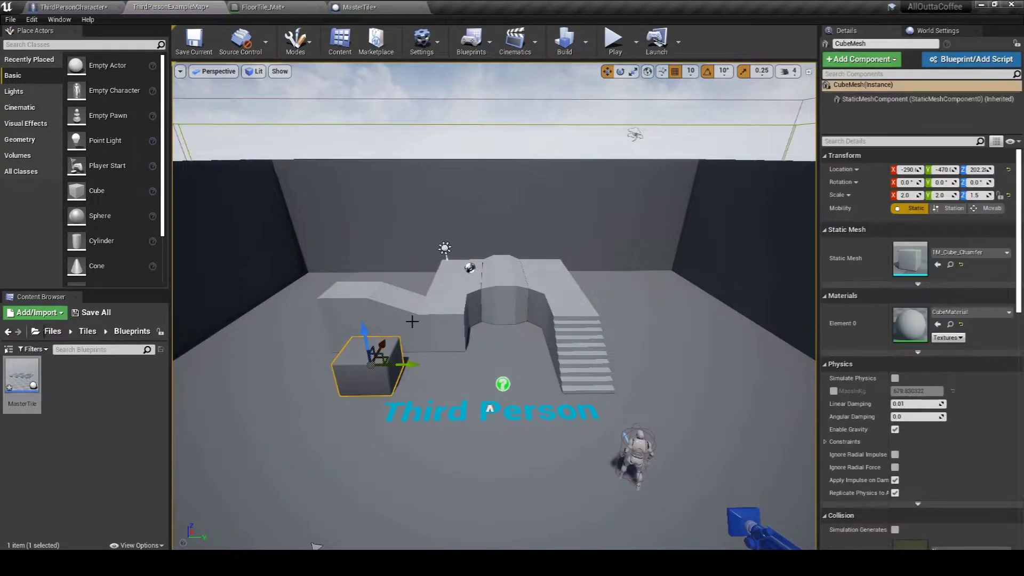
pyautogui.press('Delete')
pyautogui.moveTo(455, 315); pyautogui.dragTo(455, 315, button='right')
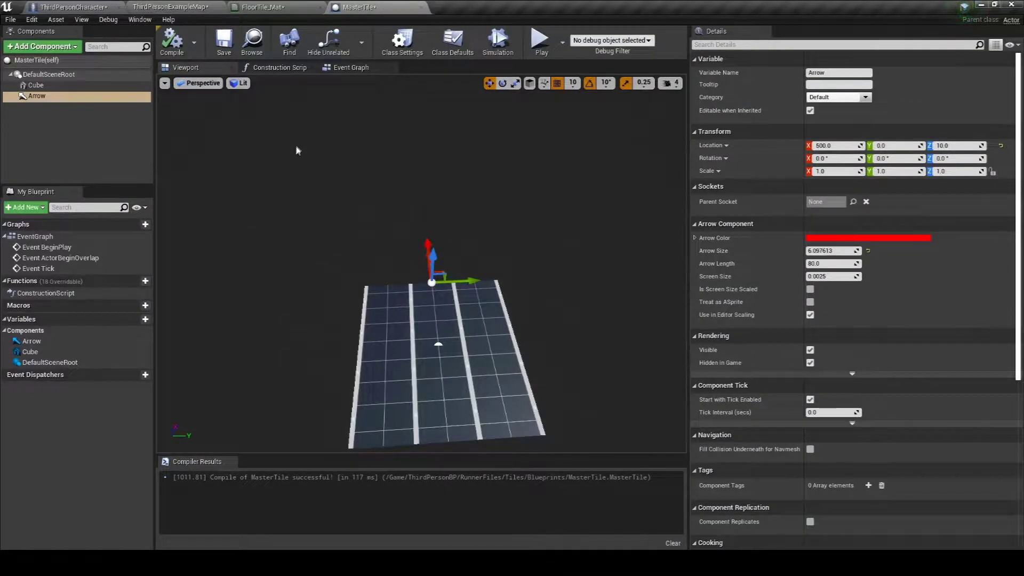
pyautogui.moveTo(573, 304); pyautogui.dragTo(573, 304, button='right')
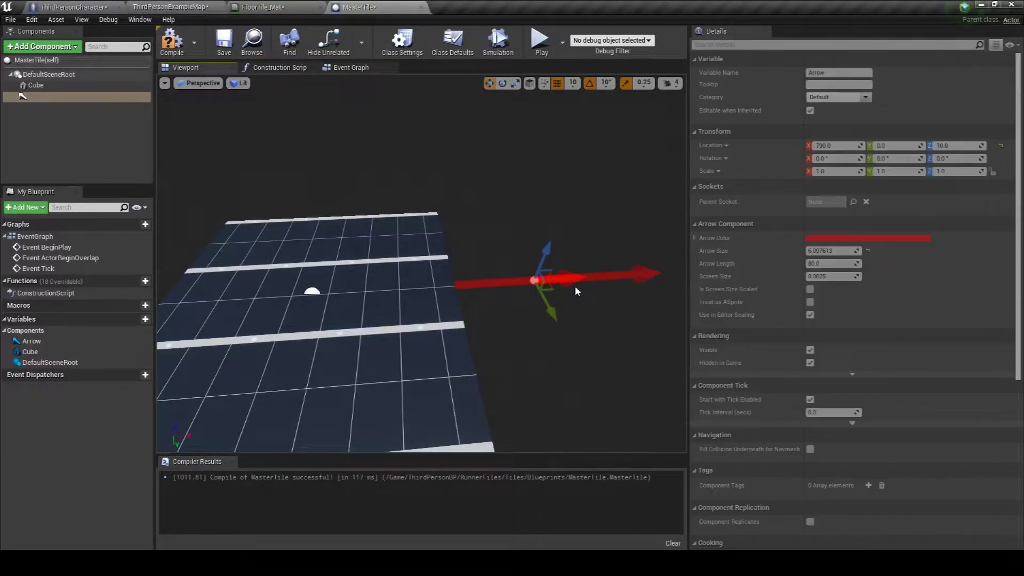
pyautogui.click(831, 73)
pyautogui.write('SpawnPoint')
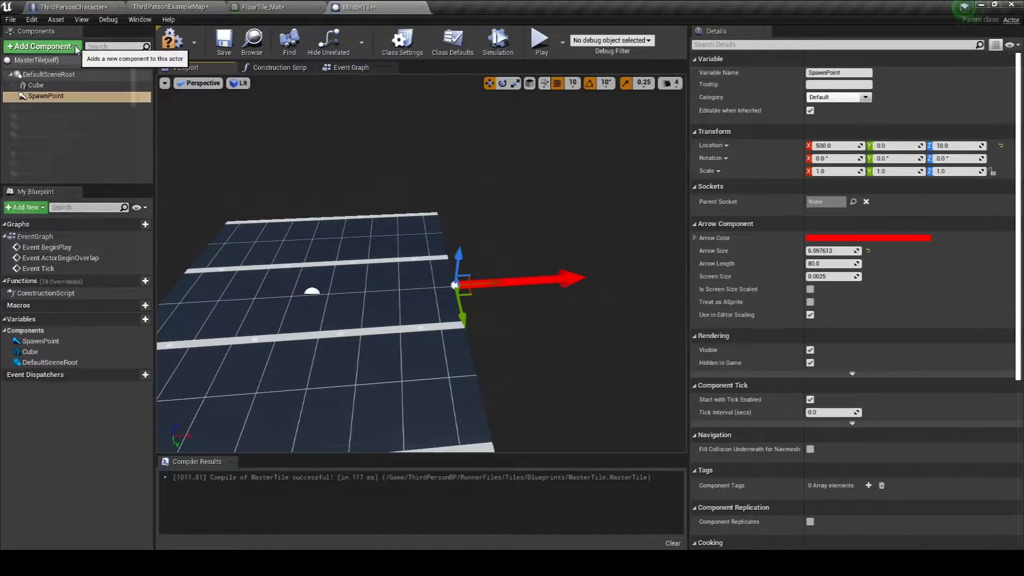
# Add a Box Collision and stretch it into a wall across the tile's end at the arrow.
pyautogui.click(76, 47)
pyautogui.write('box')
pyautogui.press('Return')
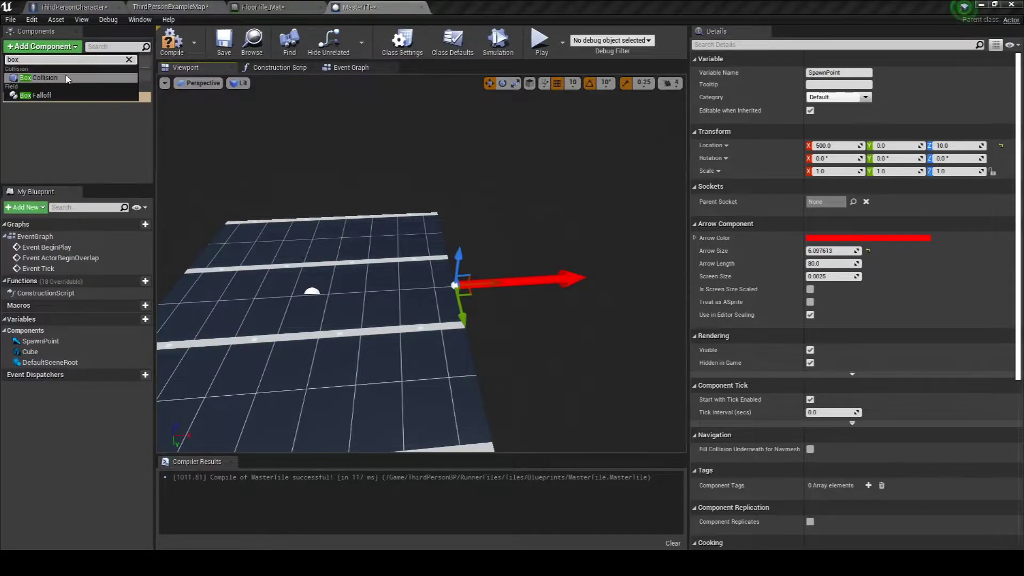
pyautogui.moveTo(291, 297); pyautogui.dragTo(515, 343)
pyautogui.press('f')
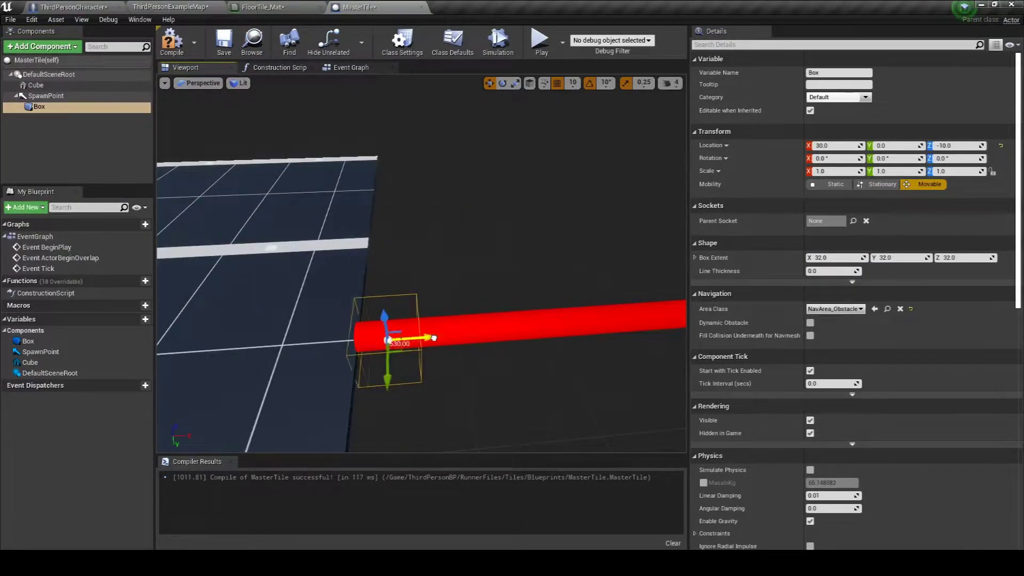
pyautogui.scroll(-5, 484, 350)
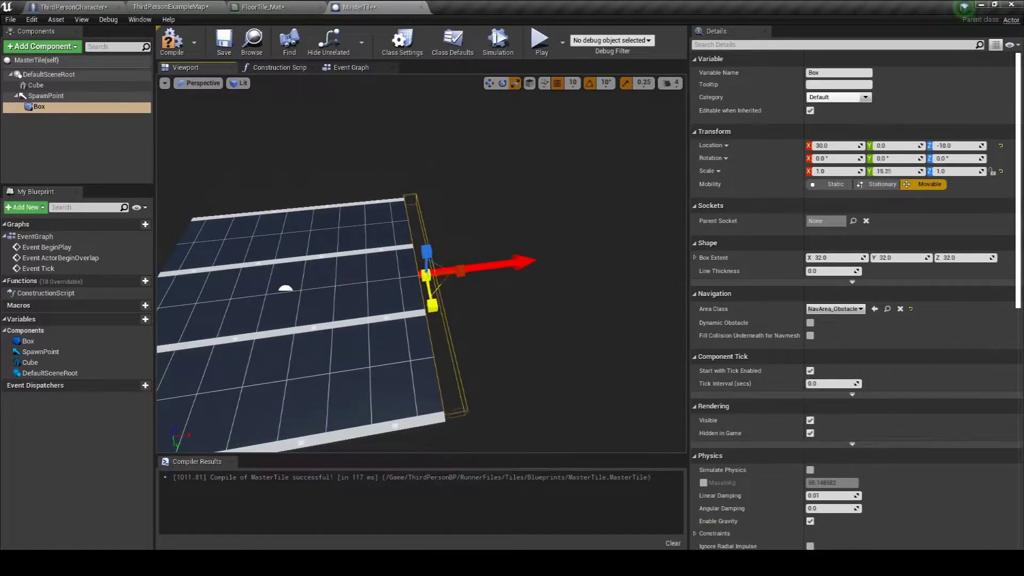
pyautogui.moveTo(480, 373); pyautogui.dragTo(552, 216, button='right')
pyautogui.scroll(2, 552, 217)
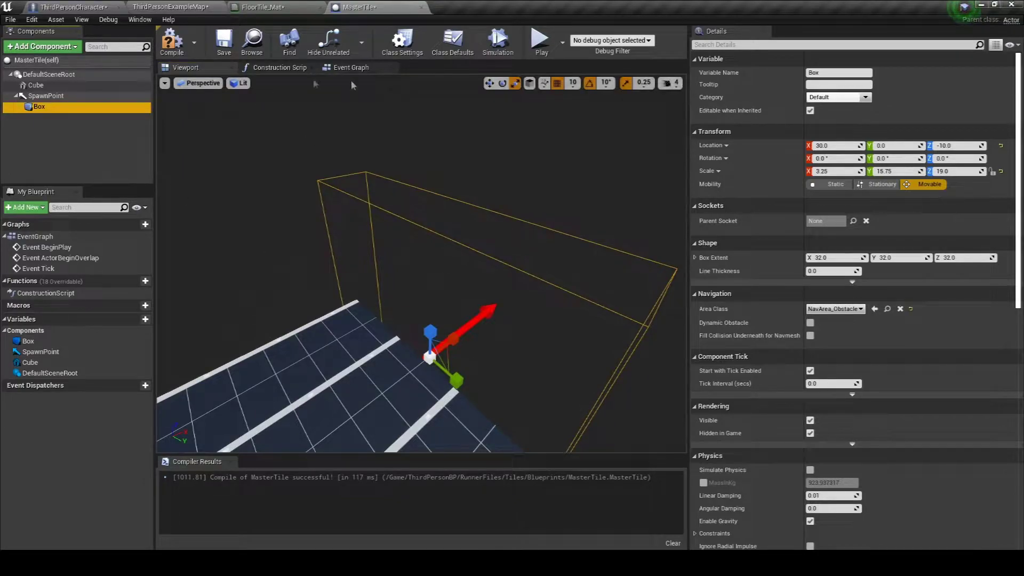
pyautogui.scroll(-5, 862, 376)
pyautogui.scroll(-5, 861, 377)
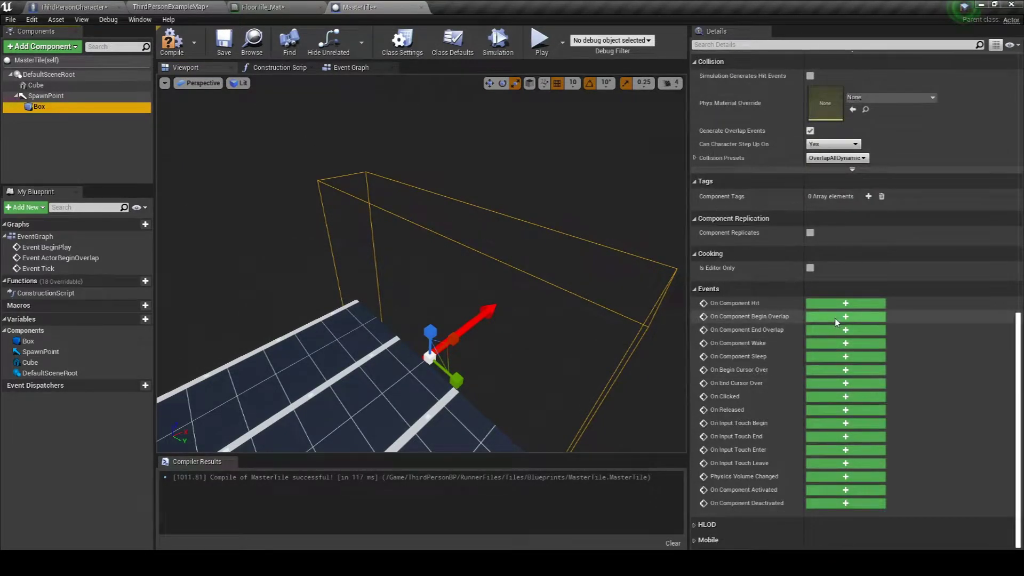
# Cast the box's begin-overlap Other Actor to ThirdPersonCharacter, then open ThirdPersonGameMode.
pyautogui.click(836, 318)
pyautogui.moveTo(551, 234); pyautogui.dragTo(442, 236, button='right')
pyautogui.moveTo(377, 236); pyautogui.dragTo(441, 236)
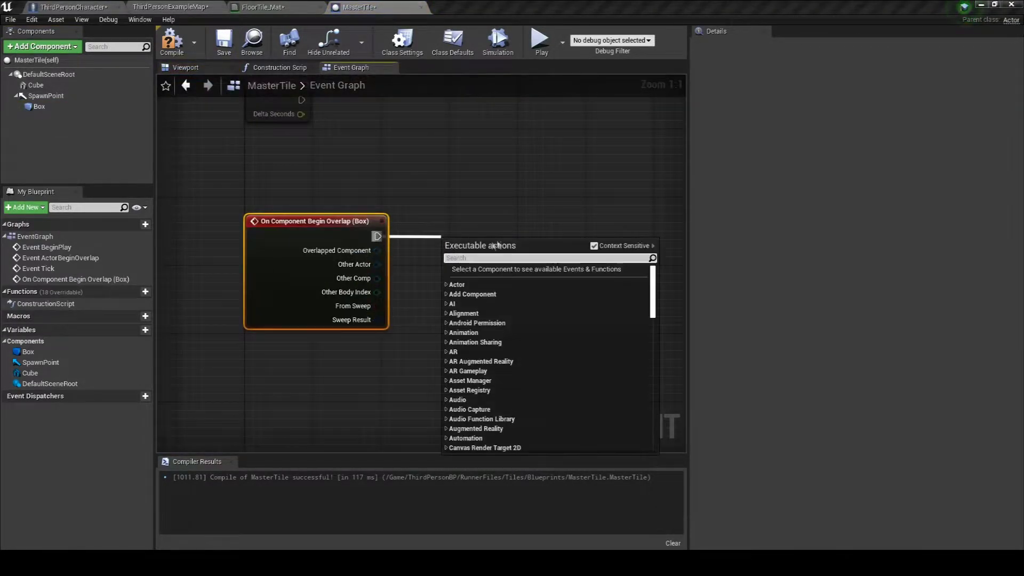
pyautogui.moveTo(377, 264); pyautogui.dragTo(446, 271)
pyautogui.write('cast to third')
pyautogui.click(515, 343)
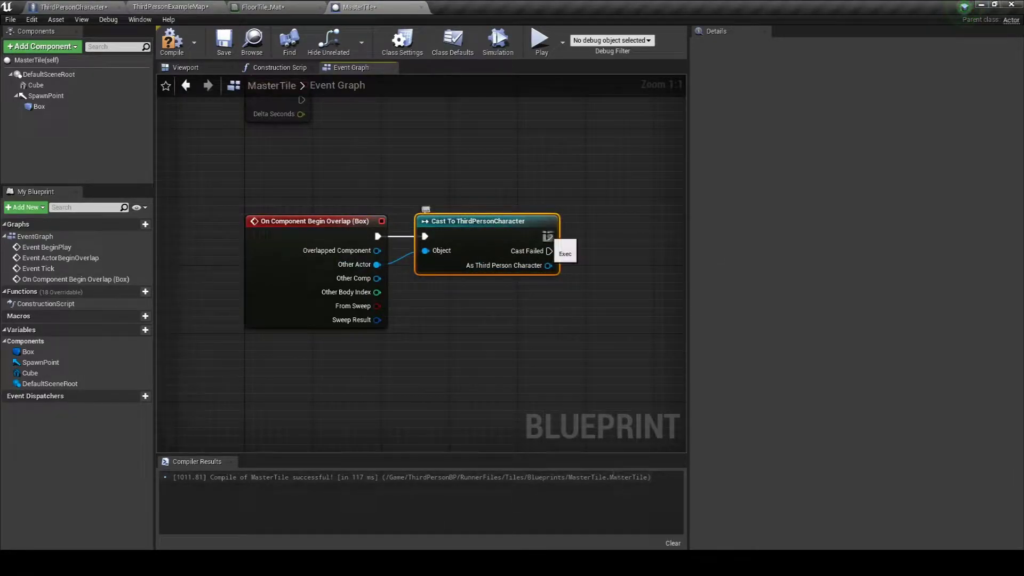
pyautogui.click(175, 9)
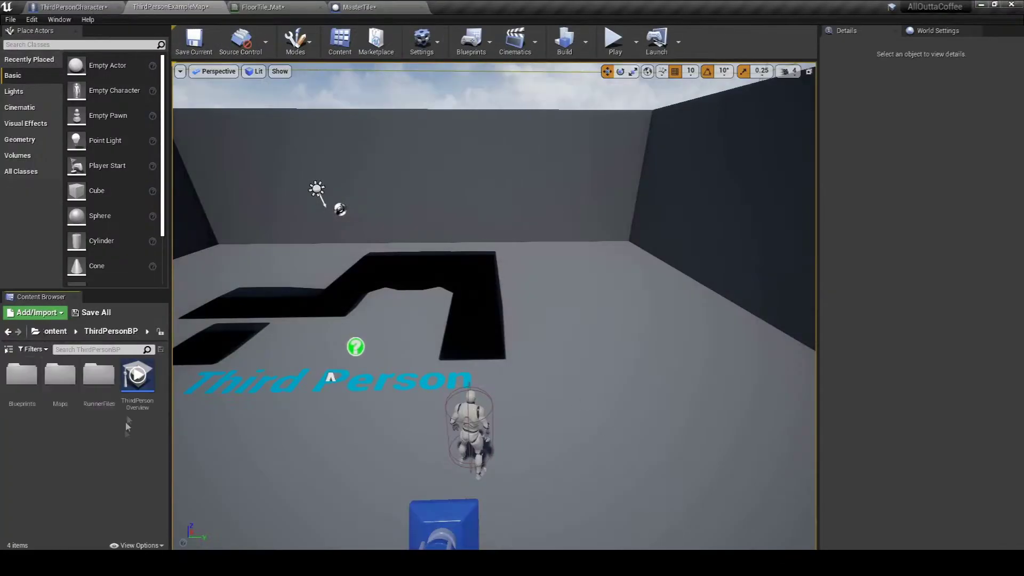
pyautogui.doubleClick(69, 373)
# Add a new function named Spawn Tile to the ThirdPersonGameMode blueprint.
pyautogui.click(732, 84)
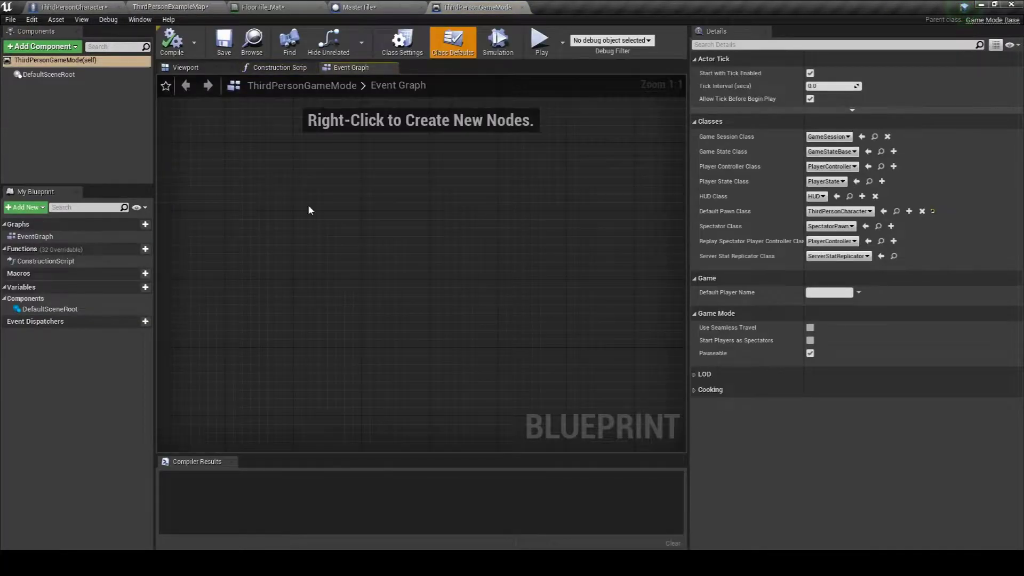
pyautogui.rightClick(316, 217)
pyautogui.write('spawn ti')
pyautogui.scroll(-5, 421, 330)
pyautogui.scroll(5, 422, 331)
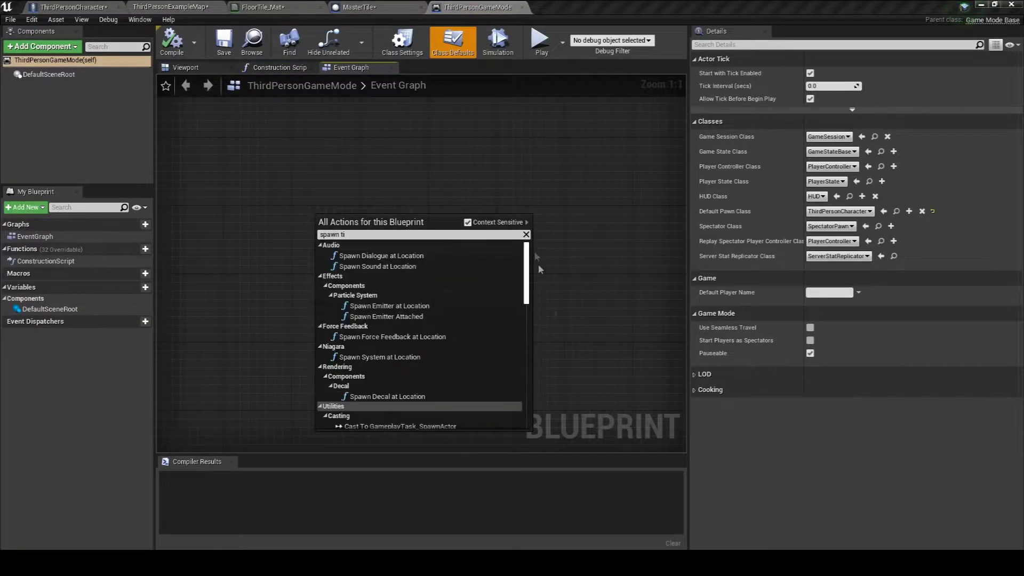
pyautogui.press('Escape')
pyautogui.click(145, 249)
pyautogui.write('SpawnTile')
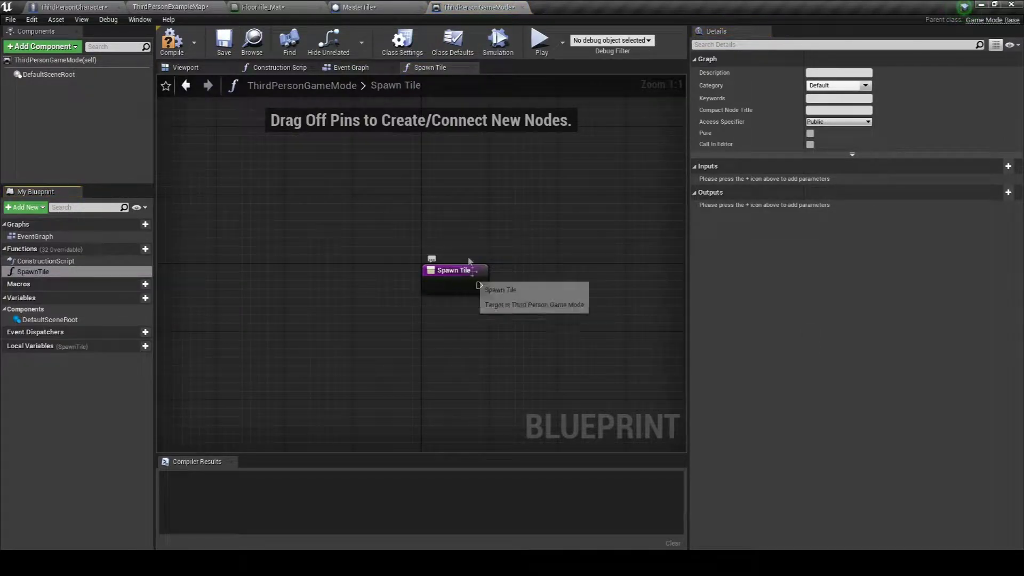
# Spawn a MasterTile actor from Spawn Tile, promoting its Spawn Transform to a NextSpawnPoint variable.
pyautogui.moveTo(485, 265); pyautogui.dragTo(484, 264)
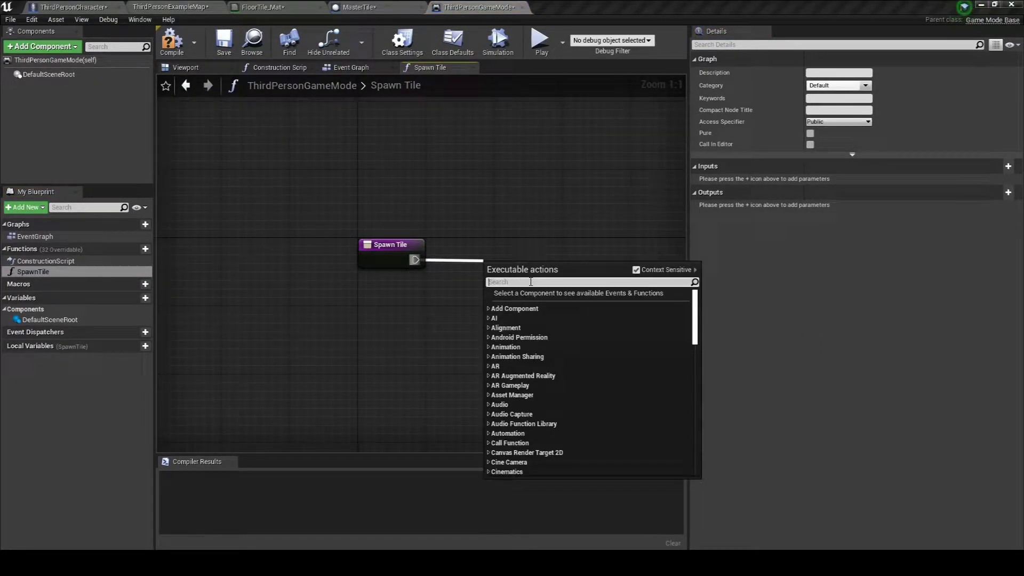
pyautogui.write('spawn actor')
pyautogui.click(565, 343)
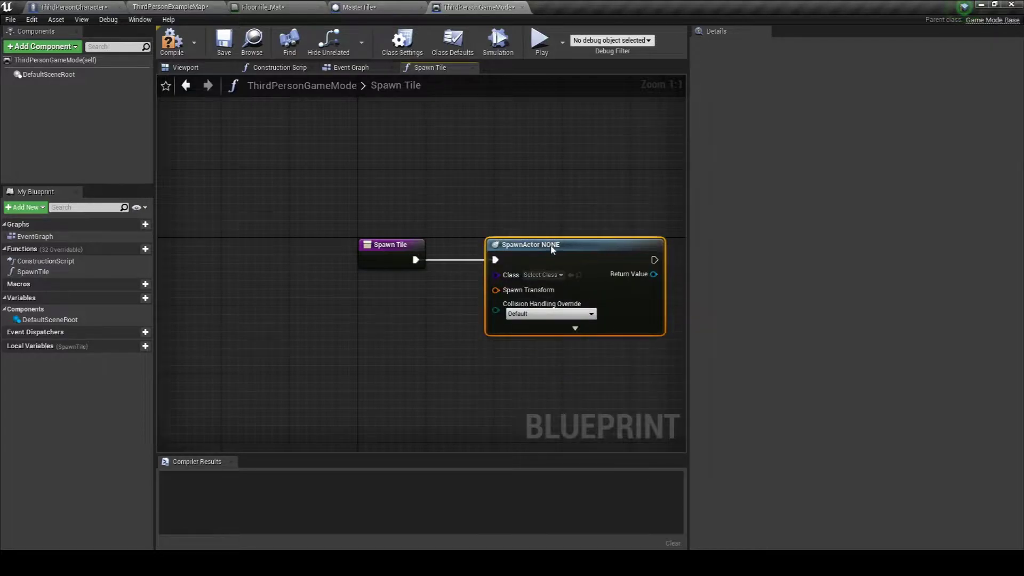
pyautogui.click(543, 275)
pyautogui.scroll(-1, 591, 330)
pyautogui.write('mas')
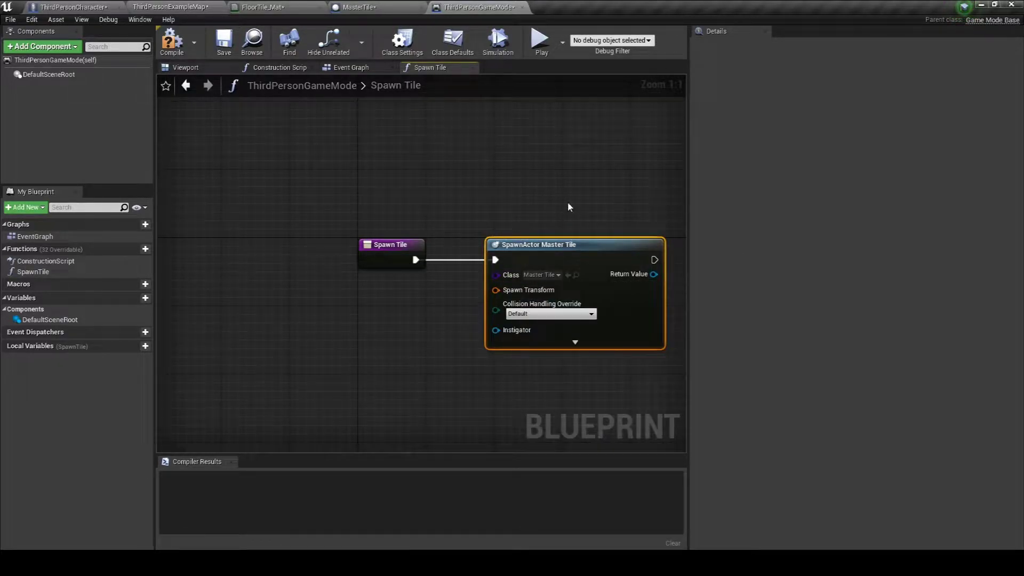
pyautogui.moveTo(467, 292); pyautogui.dragTo(487, 291)
pyautogui.click(533, 320)
pyautogui.write('NextSpawnPoint')
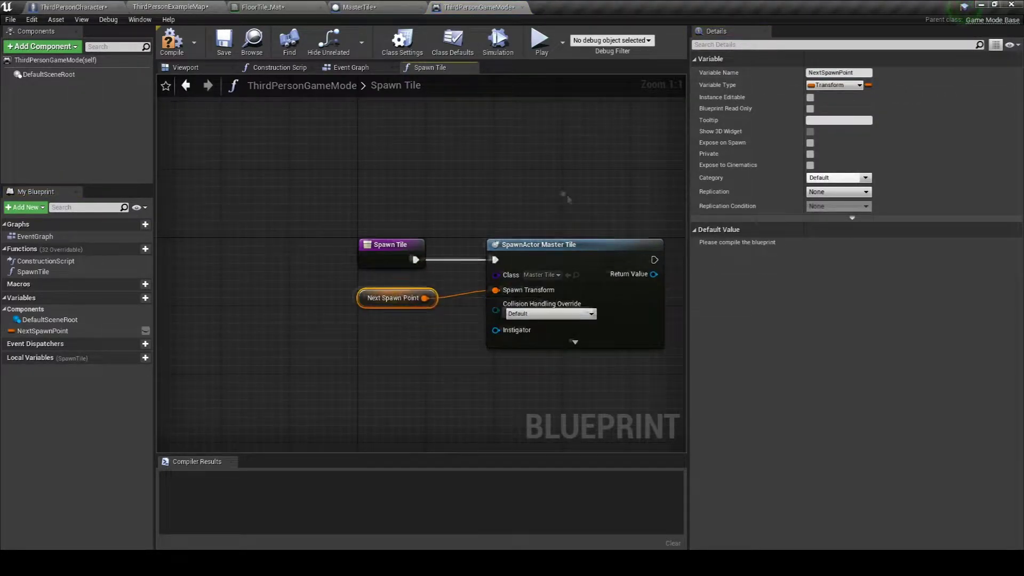
# Cast the spawned actor to MasterTile and get its Spawn Point.
pyautogui.moveTo(654, 275); pyautogui.dragTo(470, 246)
pyautogui.click(568, 370)
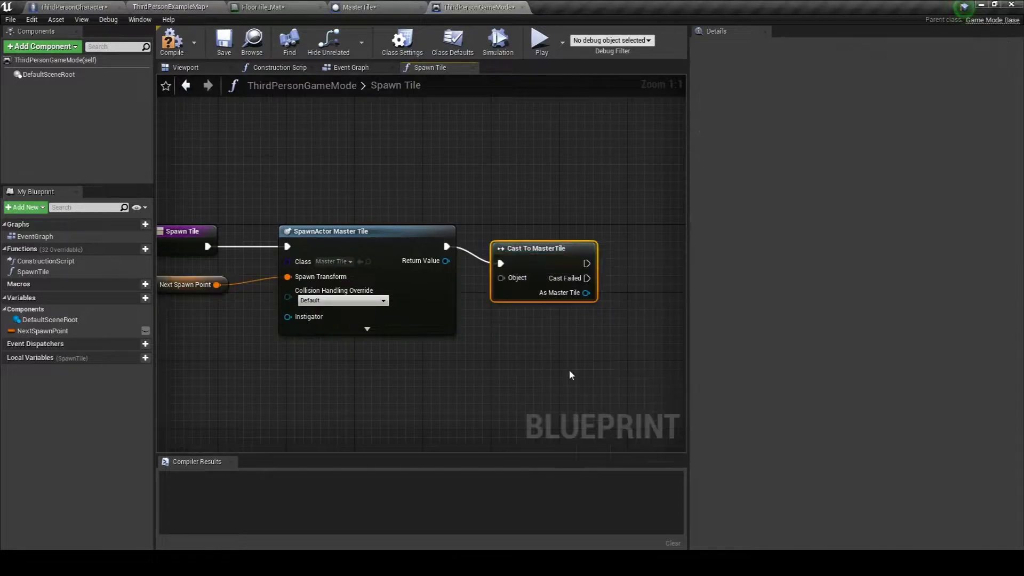
pyautogui.moveTo(615, 266); pyautogui.dragTo(421, 259, button='right')
pyautogui.moveTo(392, 269); pyautogui.dragTo(450, 275)
pyautogui.write('get spa')
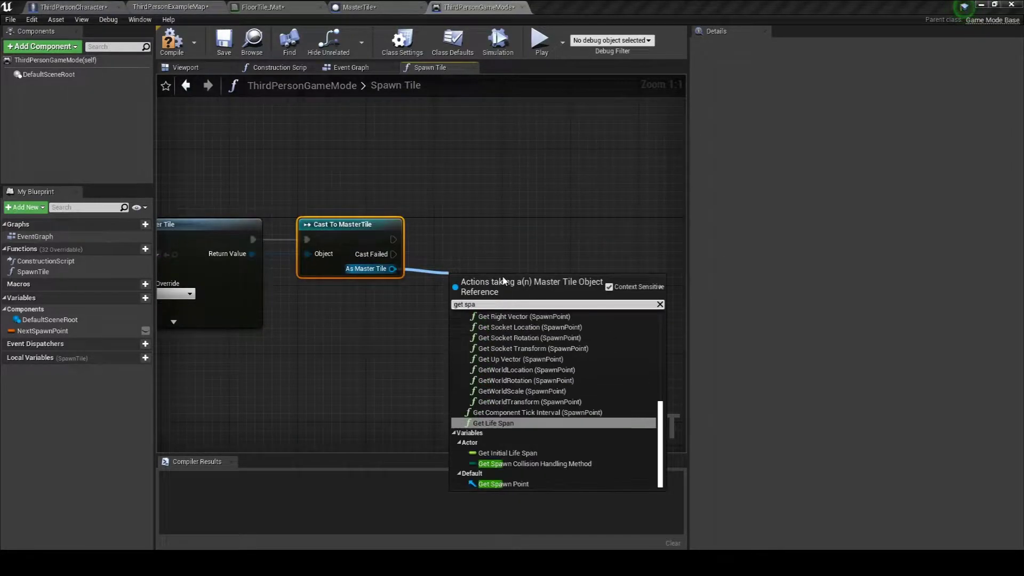
pyautogui.click(530, 484)
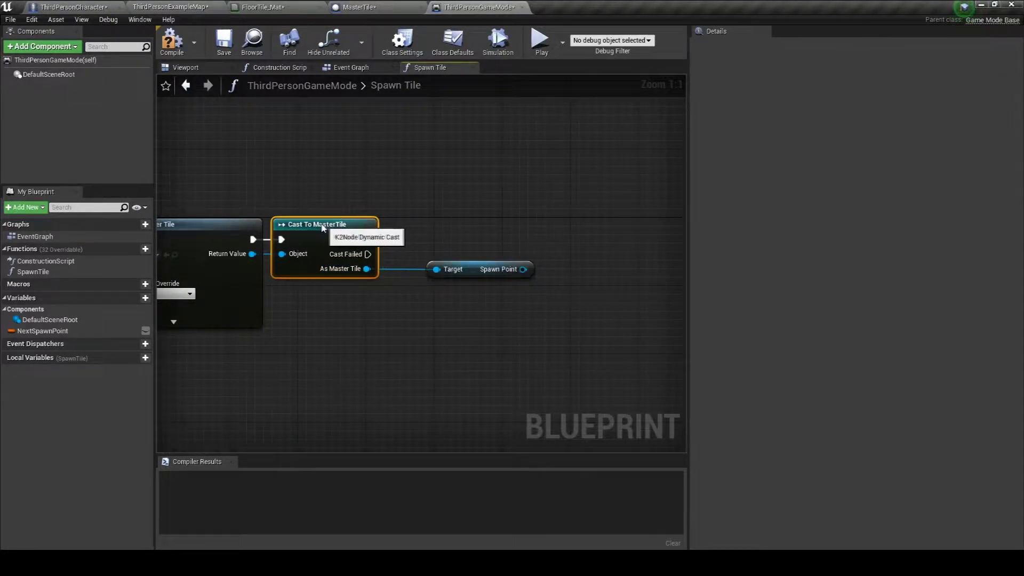
# Add a GetWorldLocation node for the tile's Spawn Point.
pyautogui.scroll(-2, 443, 304)
pyautogui.scroll(2, 459, 266)
pyautogui.moveTo(418, 266); pyautogui.dragTo(462, 268)
pyautogui.write('get world loc')
pyautogui.click(537, 345)
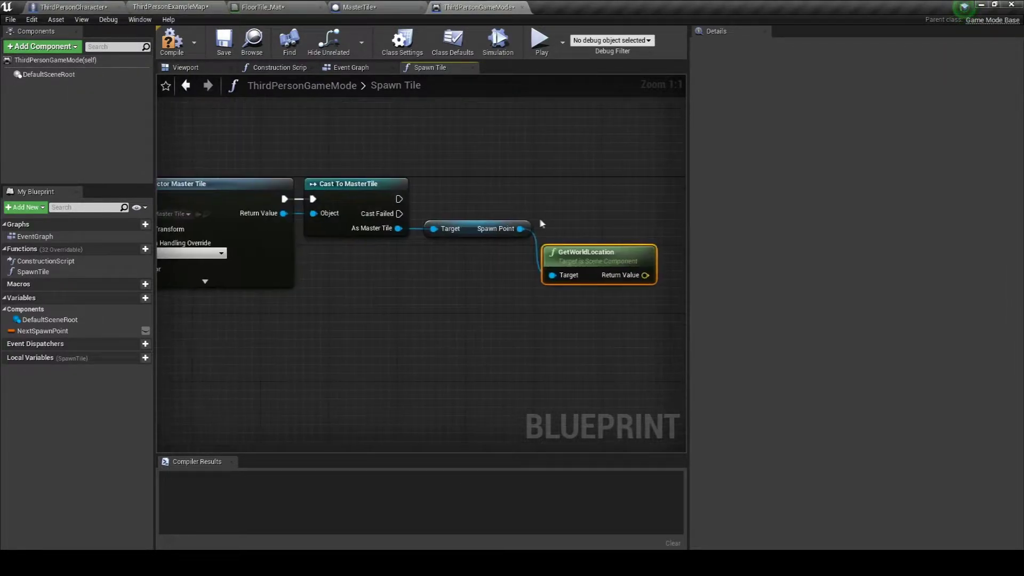
# Add a SET Next Spawn Point node after the MasterTile cast.
pyautogui.moveTo(446, 275); pyautogui.dragTo(414, 278, button='right')
pyautogui.moveTo(452, 297); pyautogui.dragTo(501, 301)
pyautogui.write('set ne')
pyautogui.moveTo(209, 218); pyautogui.dragTo(268, 229, button='right')
pyautogui.moveTo(265, 231); pyautogui.dragTo(333, 229)
pyautogui.click(400, 362)
# Split Next Spawn Point and wire the Spawn Point's world location into its Location.
pyautogui.rightClick(400, 209)
pyautogui.click(400, 209)
pyautogui.rightClick(400, 209)
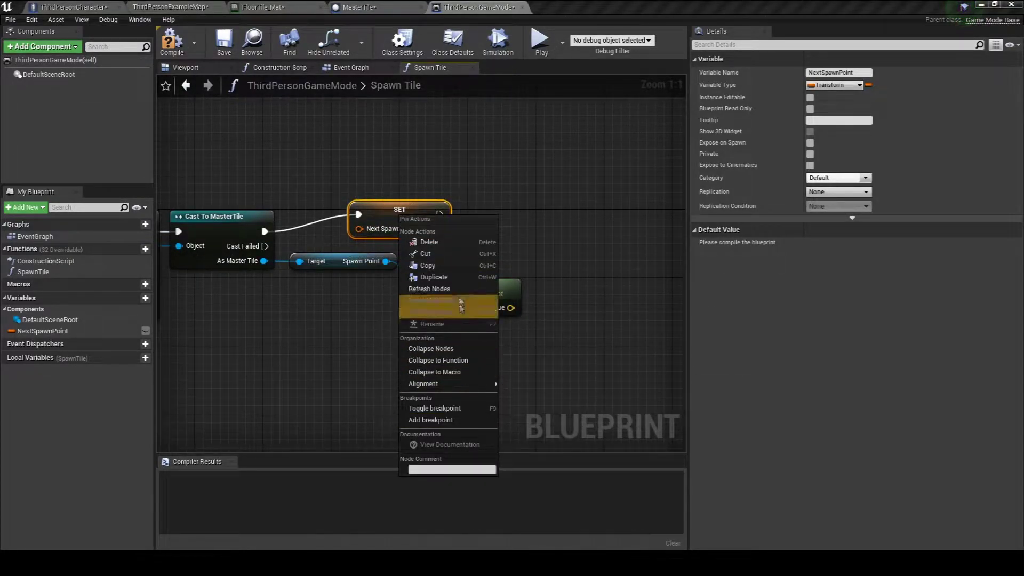
pyautogui.click(461, 302)
pyautogui.moveTo(410, 210); pyautogui.dragTo(590, 167)
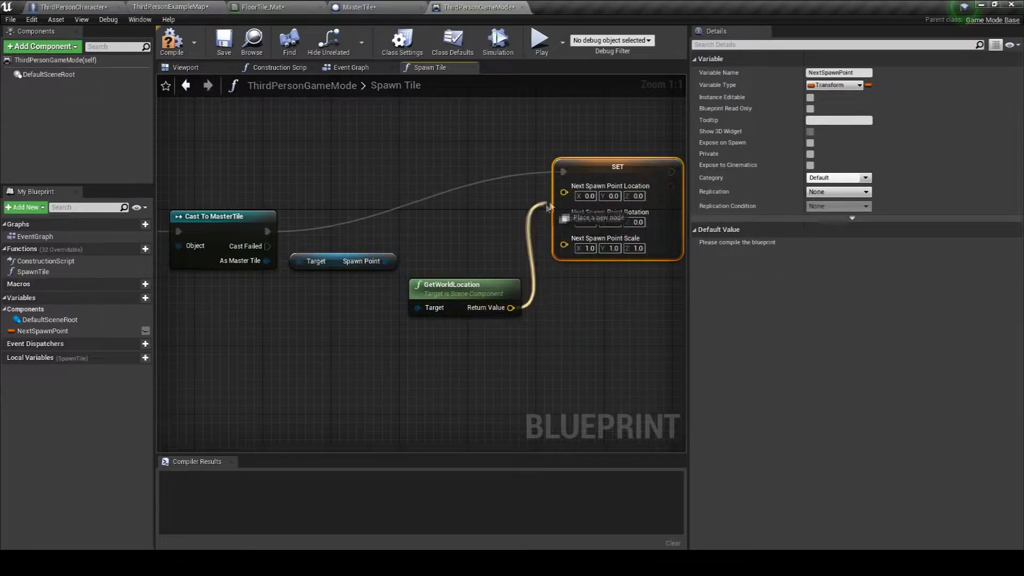
pyautogui.moveTo(549, 207); pyautogui.dragTo(564, 192)
pyautogui.moveTo(449, 293); pyautogui.dragTo(458, 250)
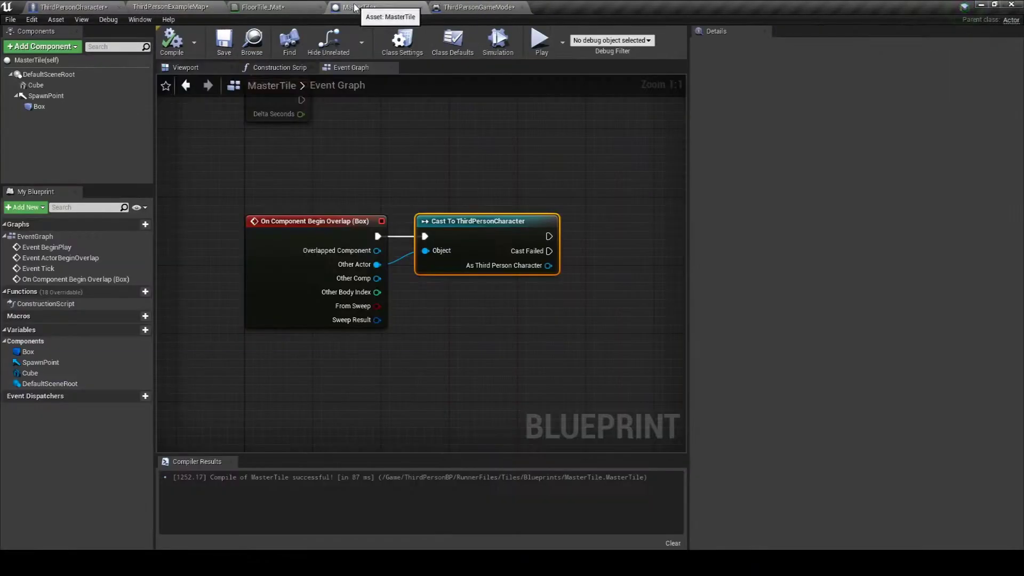
# In MasterTile's overlap chain, add a Cast To ThirdPersonGameMode node.
pyautogui.moveTo(548, 235); pyautogui.dragTo(586, 241)
pyautogui.write('cast to third')
pyautogui.click(651, 311)
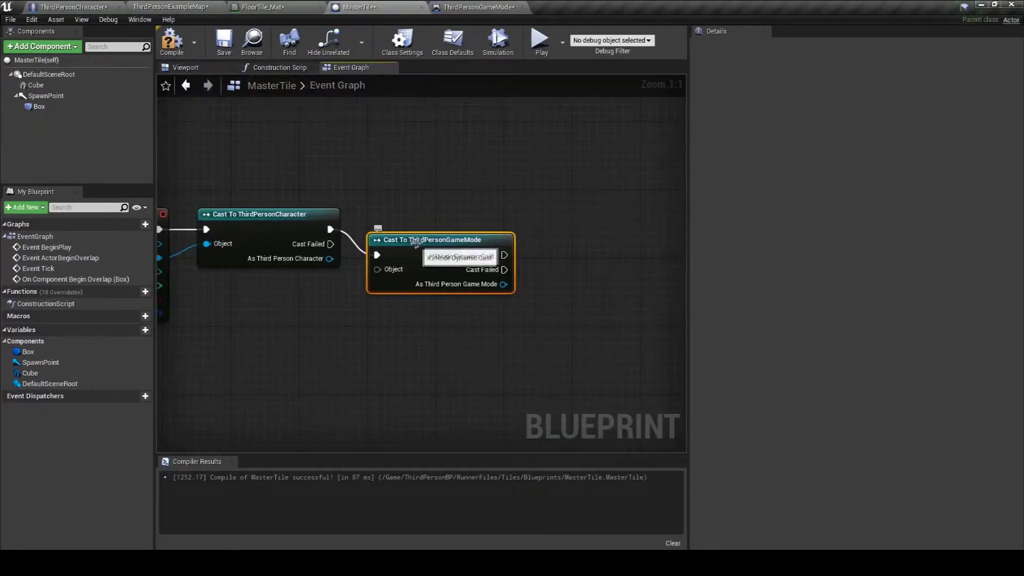
# Call Spawn Tile from the game-mode cast and feed Get Game Mode into its Object input.
pyautogui.moveTo(536, 237); pyautogui.dragTo(535, 237)
pyautogui.write('spawn tile')
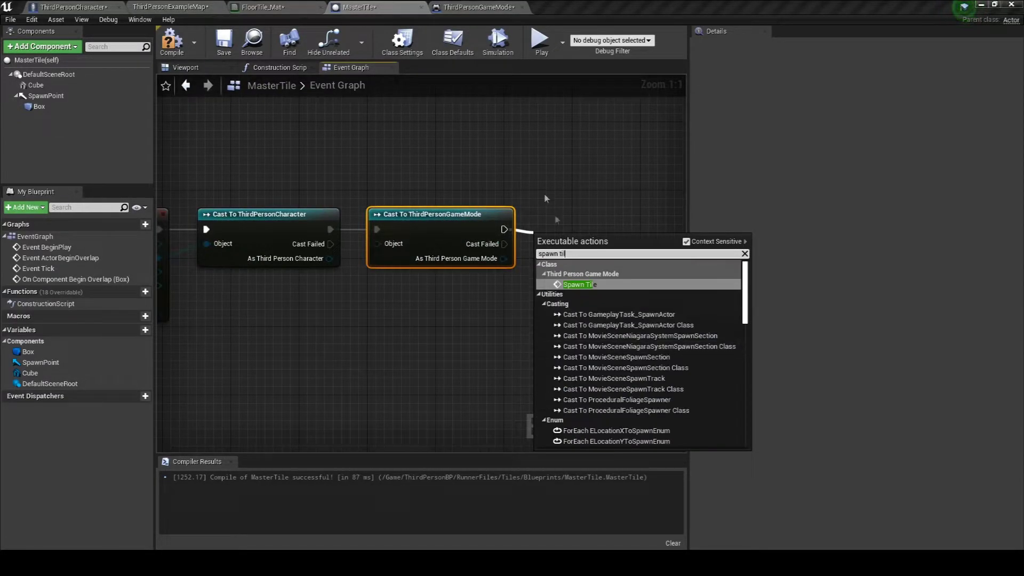
pyautogui.click(602, 275)
pyautogui.scroll(-4, 400, 336)
pyautogui.scroll(2, 419, 309)
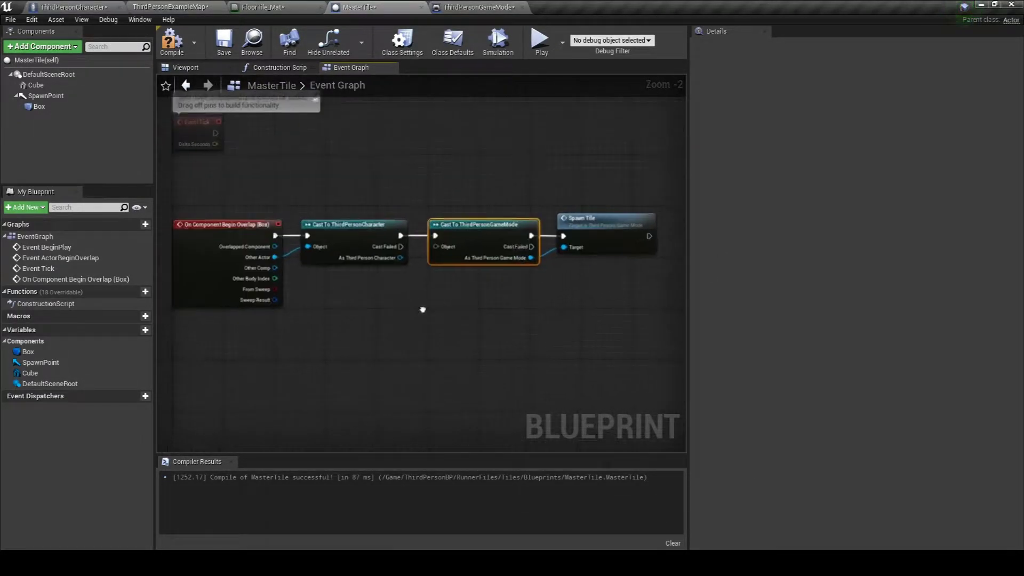
pyautogui.scroll(1, 433, 311)
pyautogui.moveTo(433, 311); pyautogui.dragTo(448, 304, button='right')
pyautogui.moveTo(463, 229); pyautogui.dragTo(427, 304)
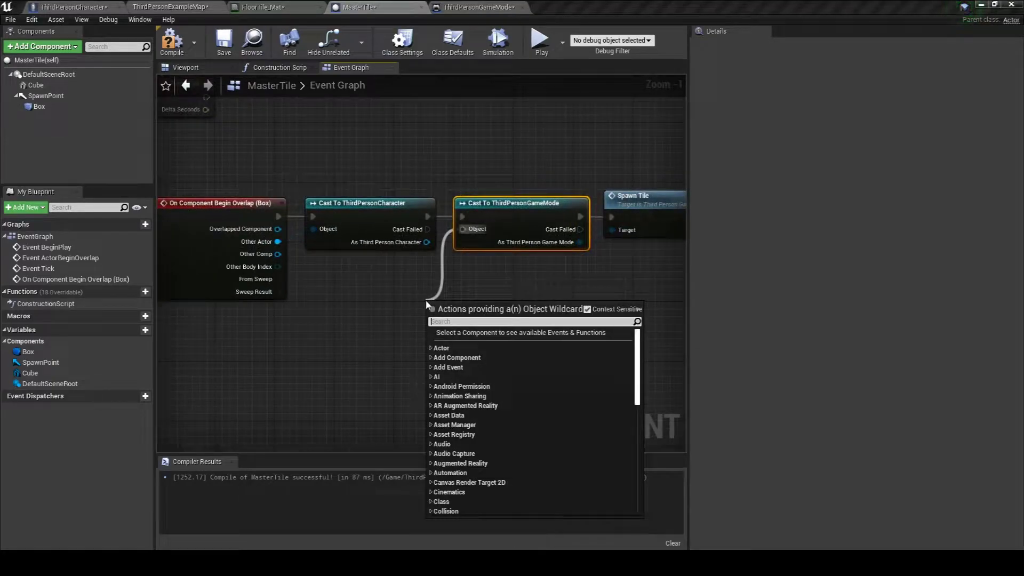
pyautogui.scroll(-1, 549, 358)
pyautogui.scroll(1, 548, 359)
pyautogui.click(480, 344)
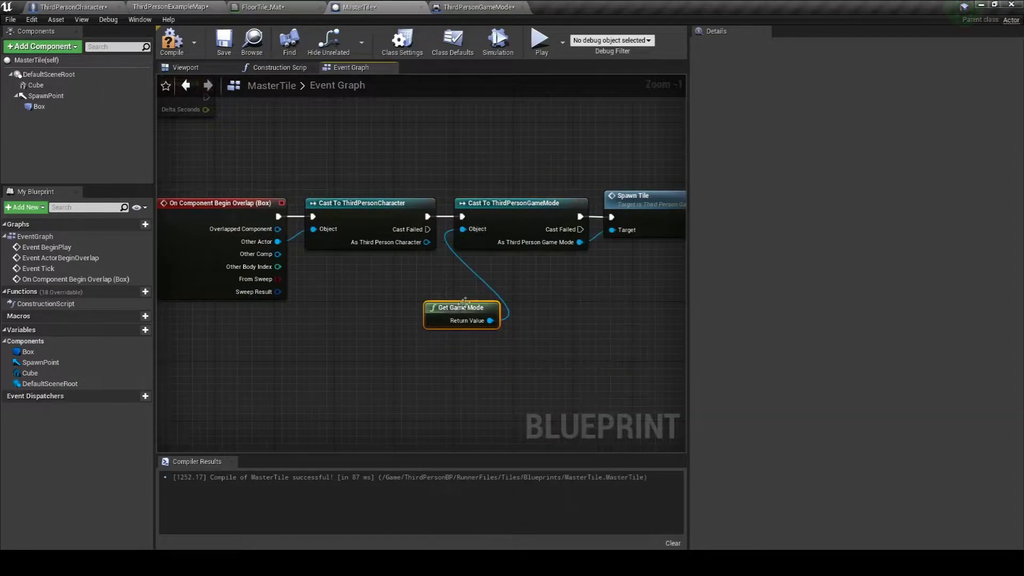
# Create a new Default level without saving the current one.
pyautogui.click(171, 7)
pyautogui.click(11, 19)
pyautogui.click(32, 38)
pyautogui.click(442, 237)
pyautogui.click(613, 379)
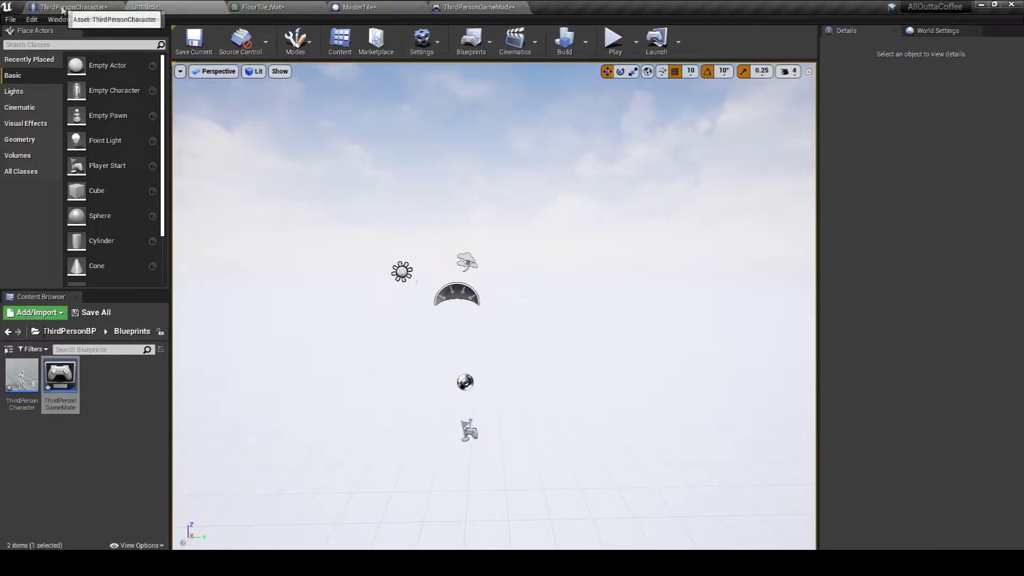
# Add an Event BeginPlay node to ThirdPersonGameMode's Event Graph.
pyautogui.click(477, 7)
pyautogui.click(351, 67)
pyautogui.rightClick(327, 236)
pyautogui.write('begin')
pyautogui.press('Return')
# Chain a For Loop with Last Index 9 whose Loop Body calls Spawn Tile.
pyautogui.moveTo(426, 279); pyautogui.dragTo(480, 278)
pyautogui.write('for l')
pyautogui.press('Return')
pyautogui.moveTo(613, 277); pyautogui.dragTo(615, 278)
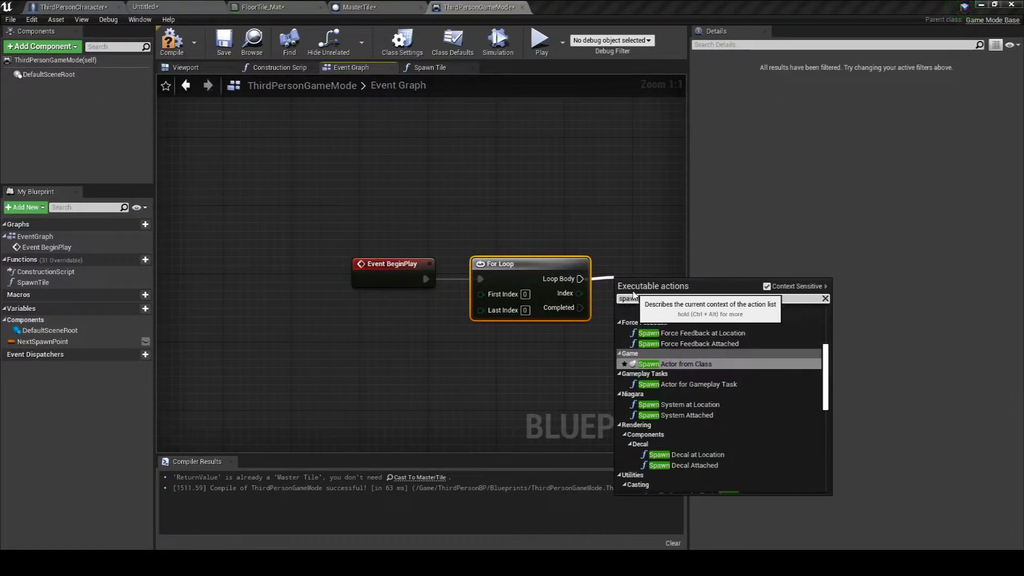
pyautogui.write('spawn')
pyautogui.press('Return')
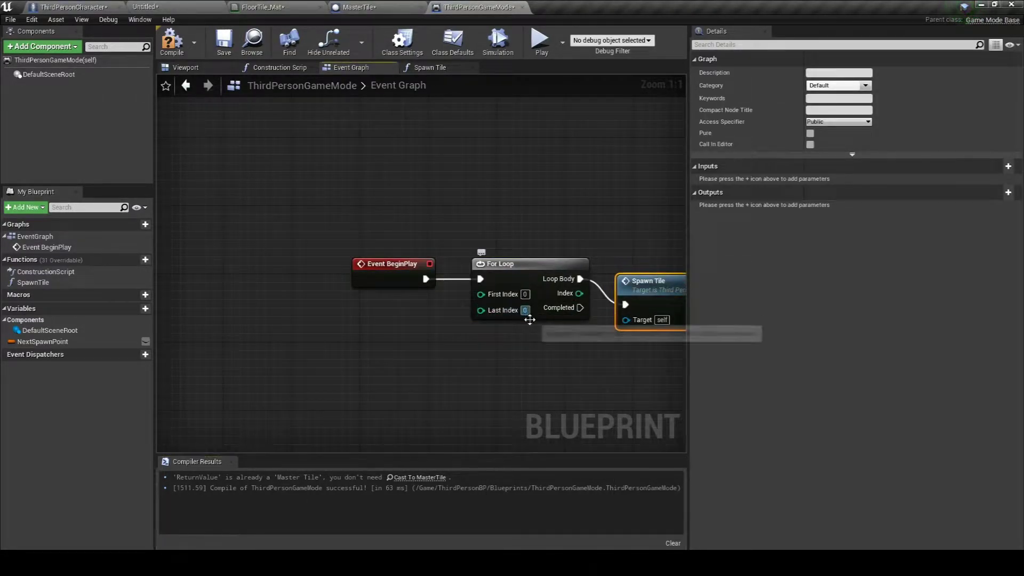
pyautogui.write('9')
pyautogui.moveTo(686, 270); pyautogui.dragTo(521, 265, button='right')
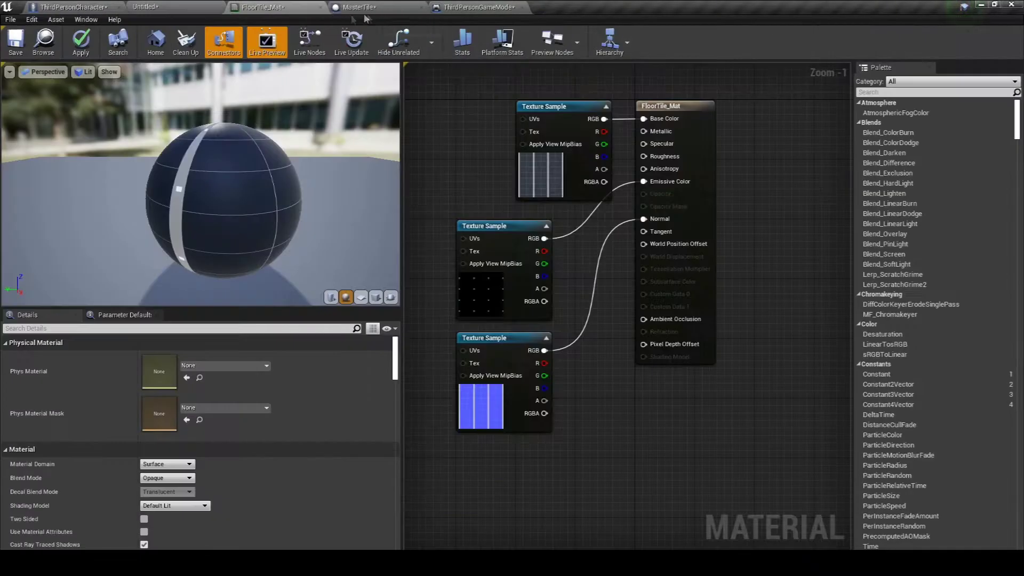
# Inspect the SpawnPoint component in MasterTile's 3D viewport.
pyautogui.click(357, 7)
pyautogui.click(186, 67)
pyautogui.moveTo(359, 174); pyautogui.dragTo(373, 176, button='right')
pyautogui.click(406, 208)
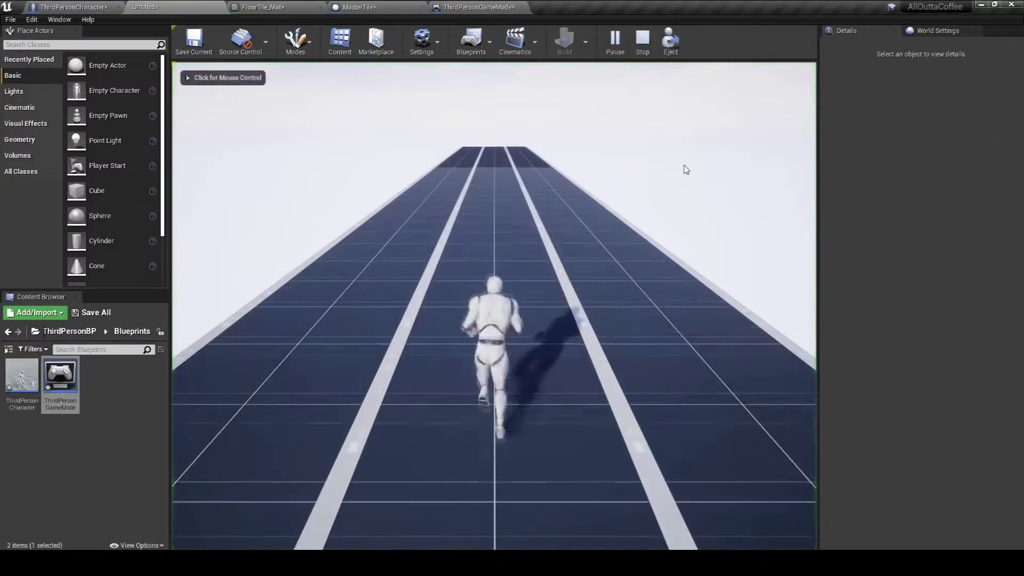
# Play-test the runner, steering right between lanes, then stop the session.
pyautogui.click(687, 170)
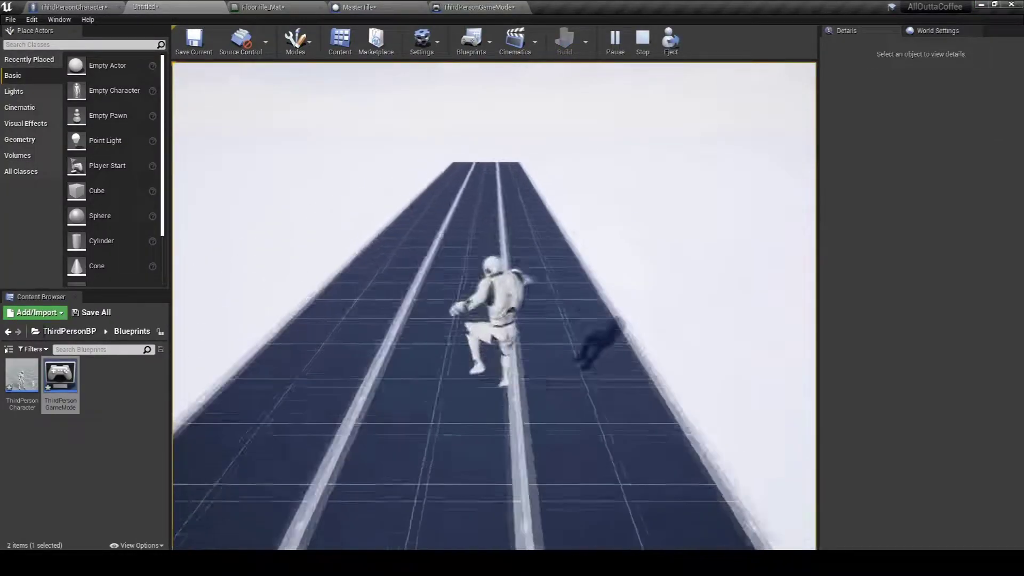
pyautogui.press('d')
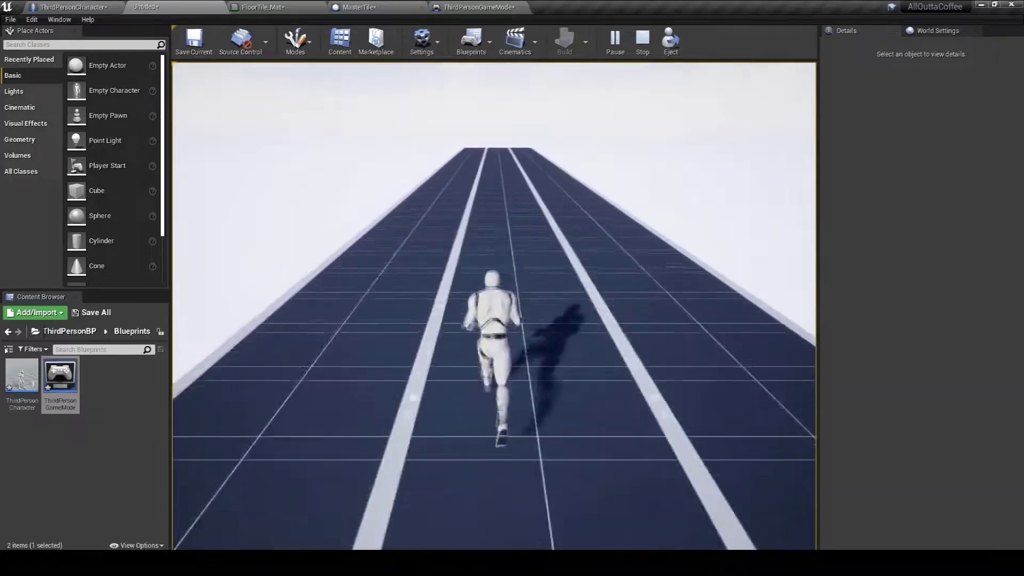
pyautogui.press('d')
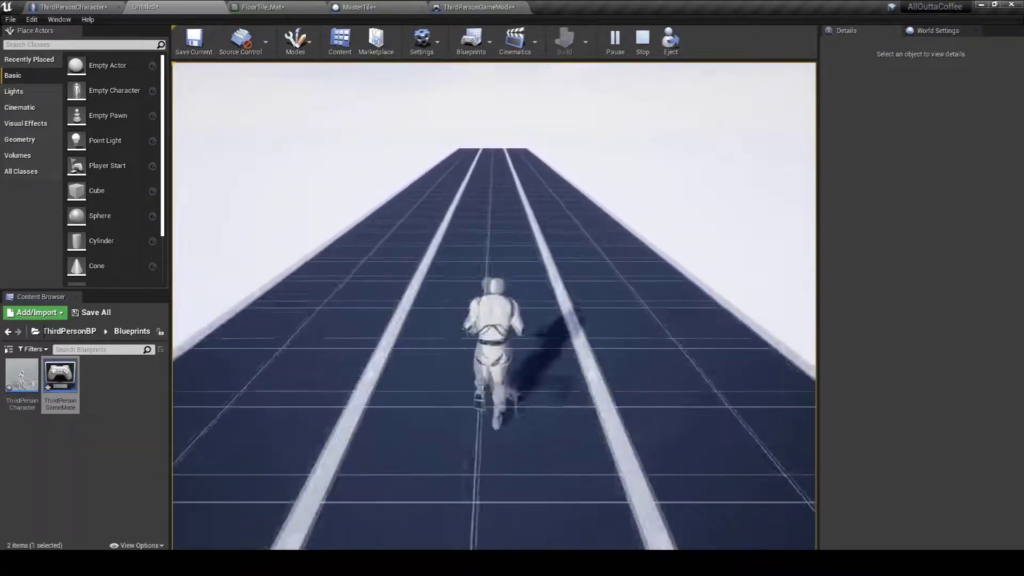
pyautogui.press('Escape')
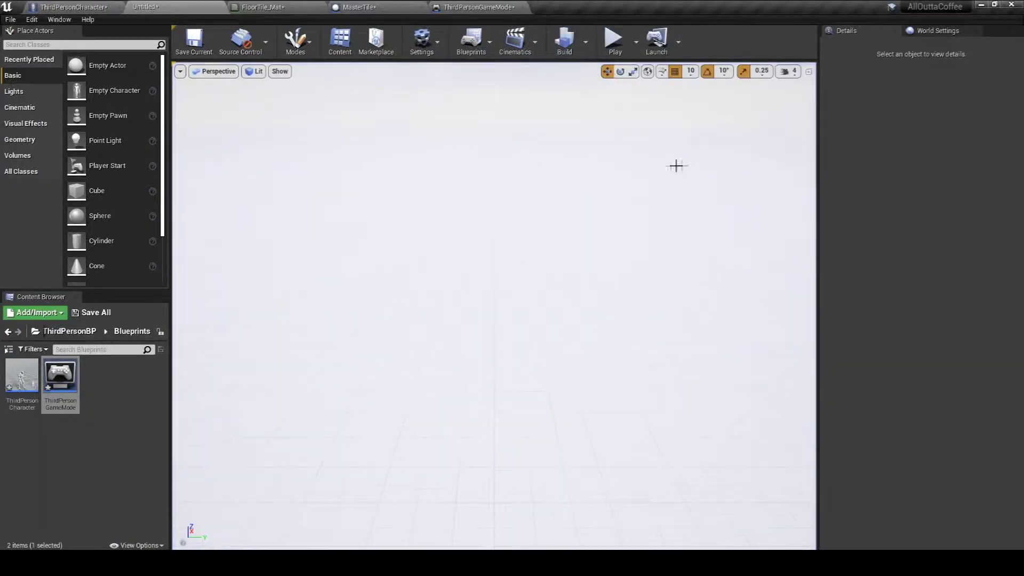
# Add a DestroyActor node after the Delay in ThirdPersonGameMode.
pyautogui.click(433, 6)
pyautogui.moveTo(635, 290); pyautogui.dragTo(667, 288)
pyautogui.write('destroy')
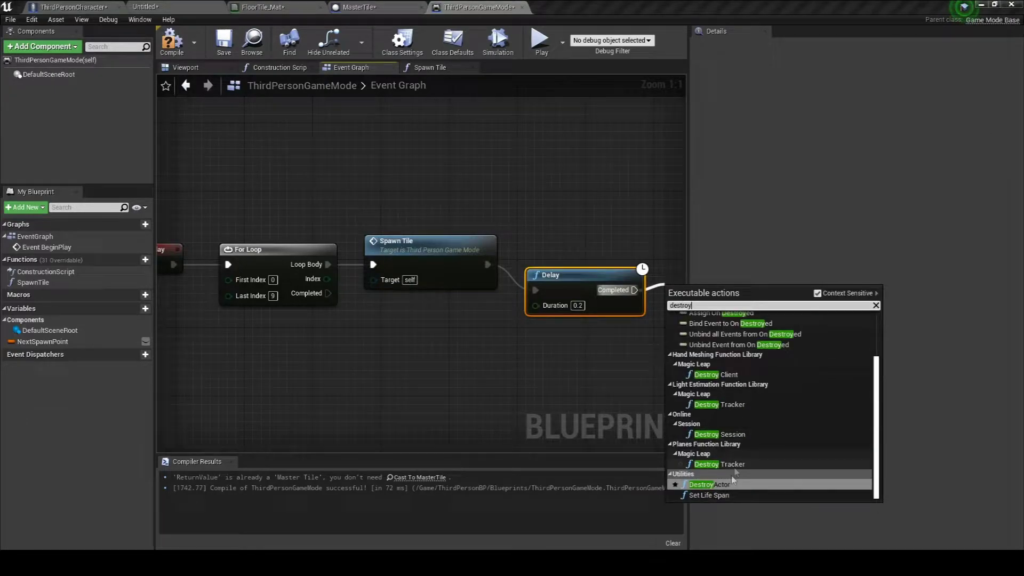
pyautogui.click(732, 484)
# Play-test the game, stop it, and close the Message Log with its runtime errors.
pyautogui.hotkey('alt', 'p')
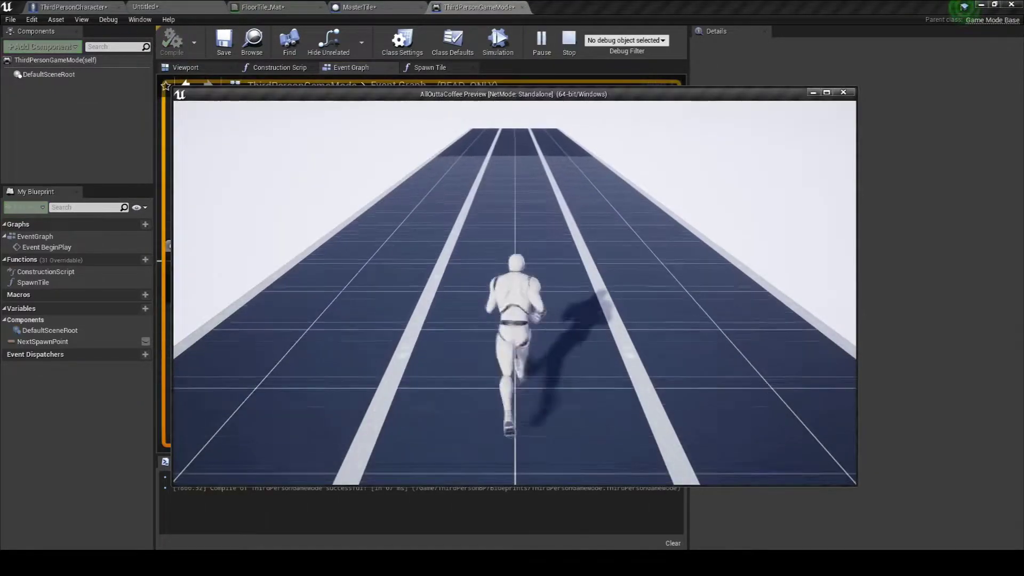
pyautogui.press('Escape')
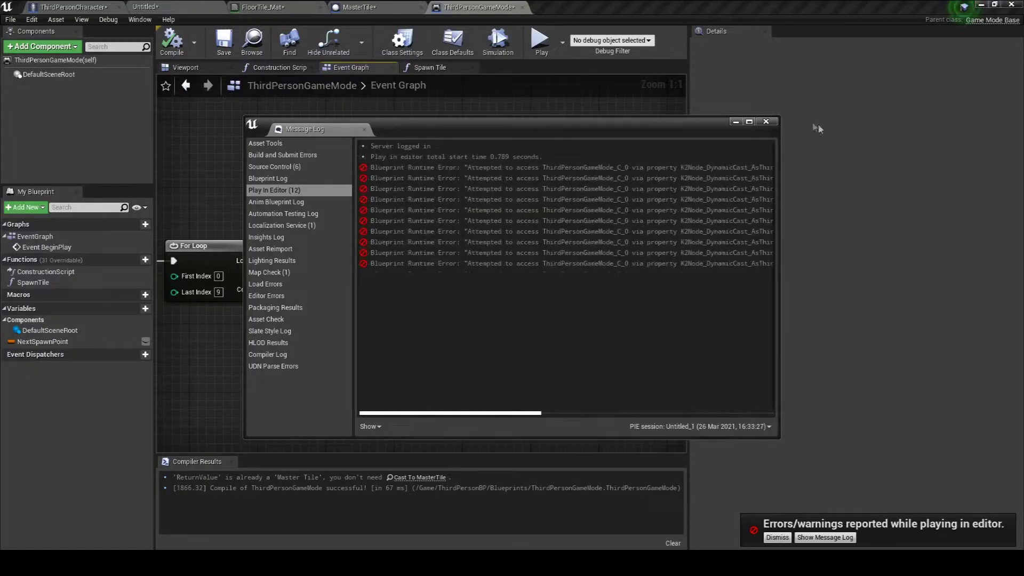
pyautogui.click(766, 122)
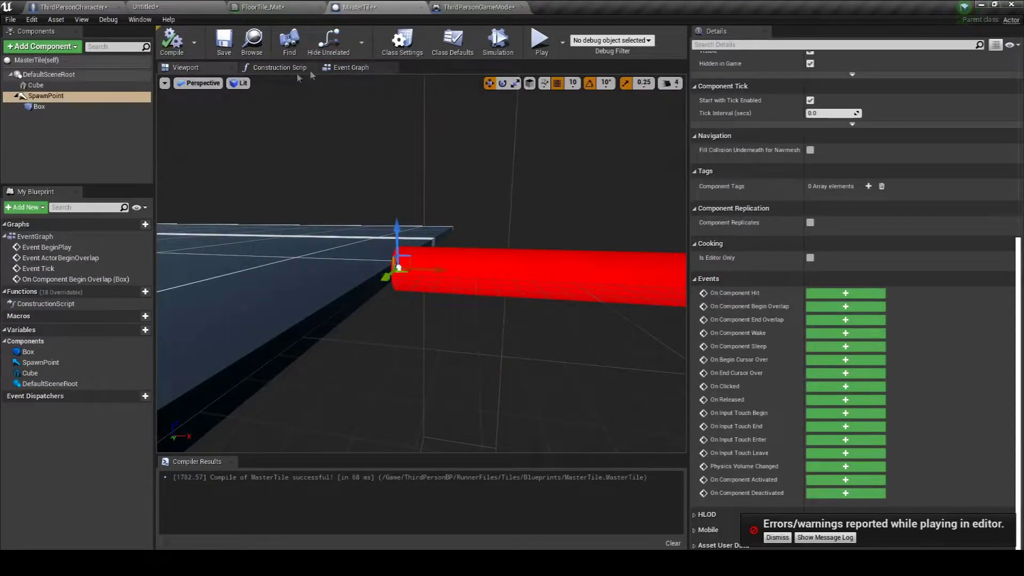
# In MasterTile, follow Spawn Tile with a 0.5-second Delay and then DestroyActor.
pyautogui.moveTo(455, 249); pyautogui.dragTo(497, 250)
pyautogui.write('delay')
pyautogui.press('Return')
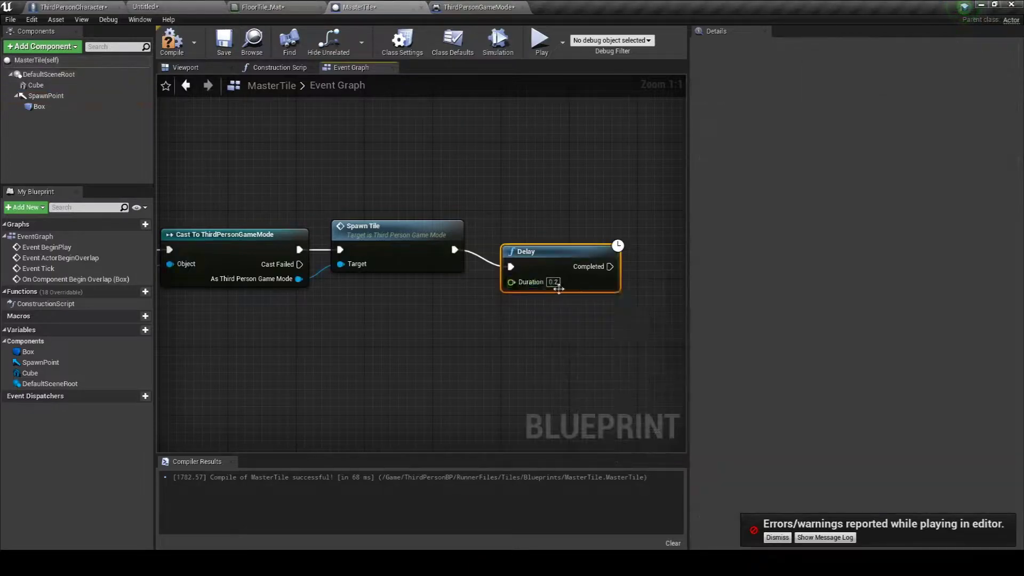
pyautogui.moveTo(610, 266); pyautogui.dragTo(640, 269)
pyautogui.write('destroy')
pyautogui.press('Return')
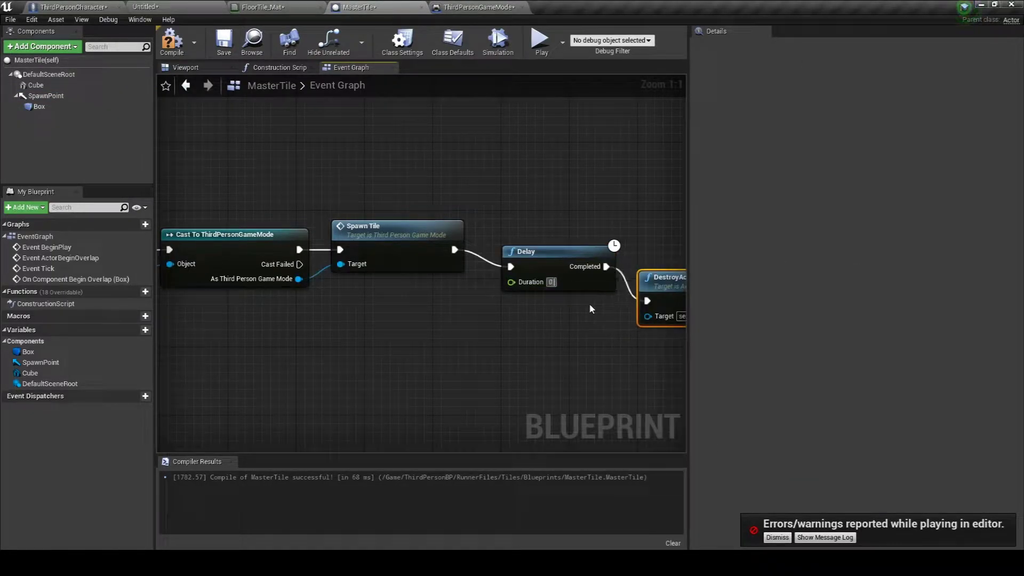
# Play the level in the editor, check the error log, run the character, then stop.
pyautogui.click(540, 41)
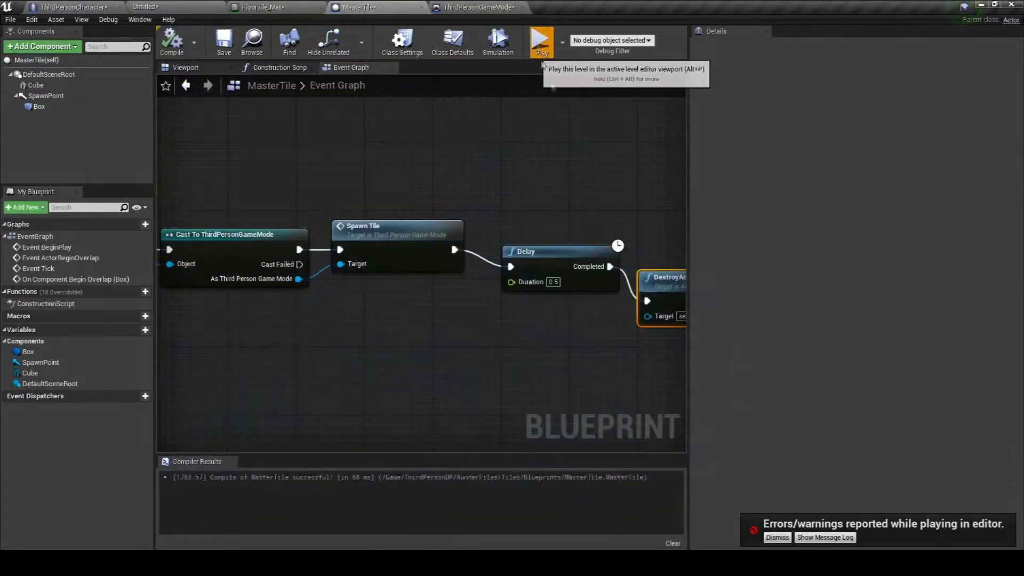
pyautogui.press('Escape')
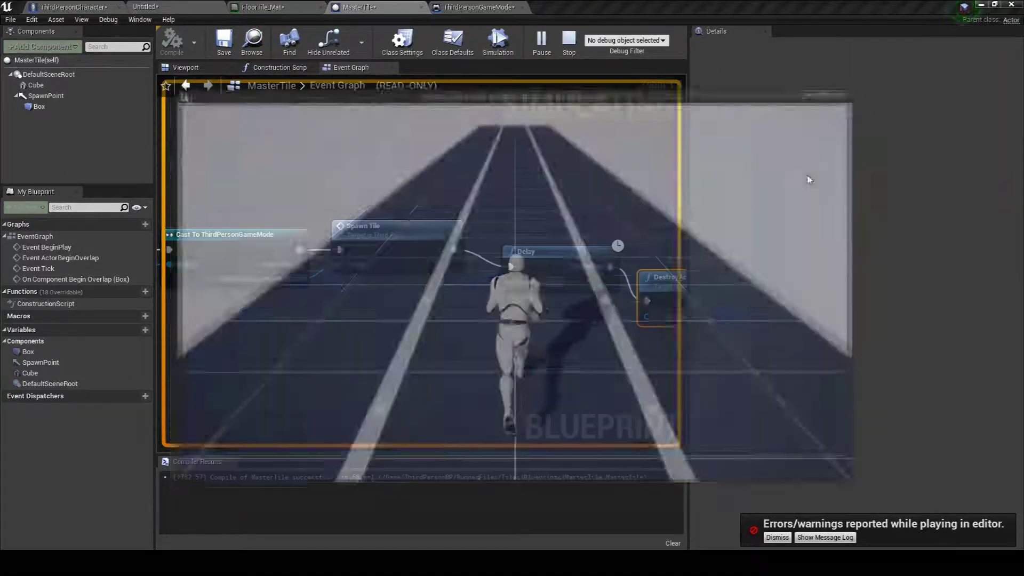
pyautogui.click(178, 9)
pyautogui.click(611, 46)
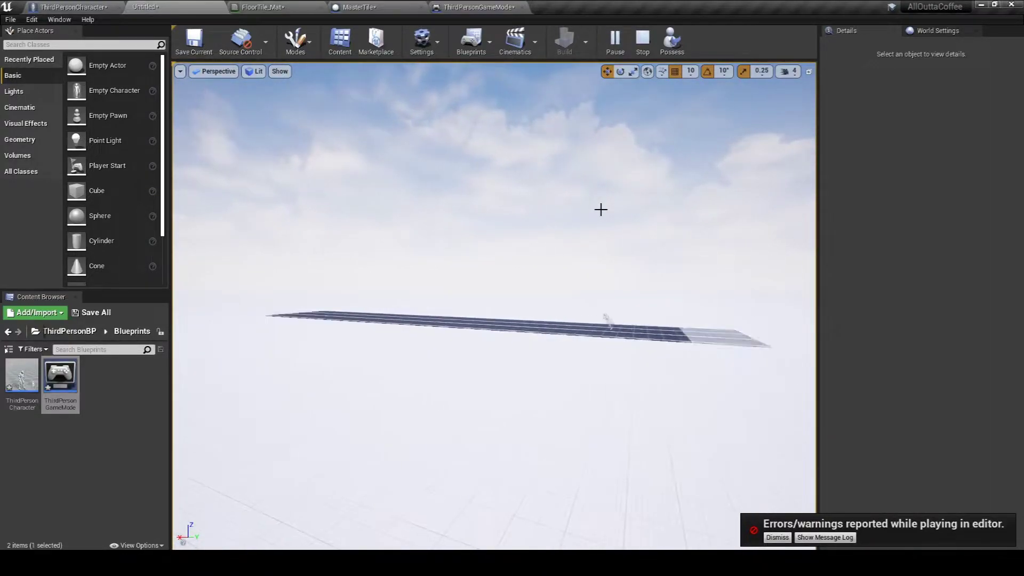
pyautogui.click(826, 537)
pyautogui.click(767, 123)
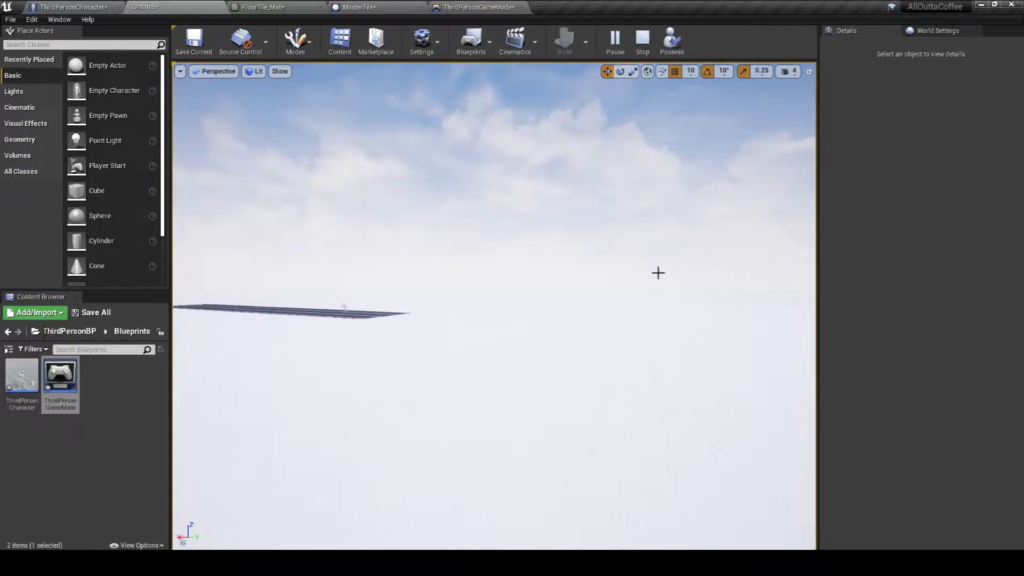
pyautogui.press('F8')
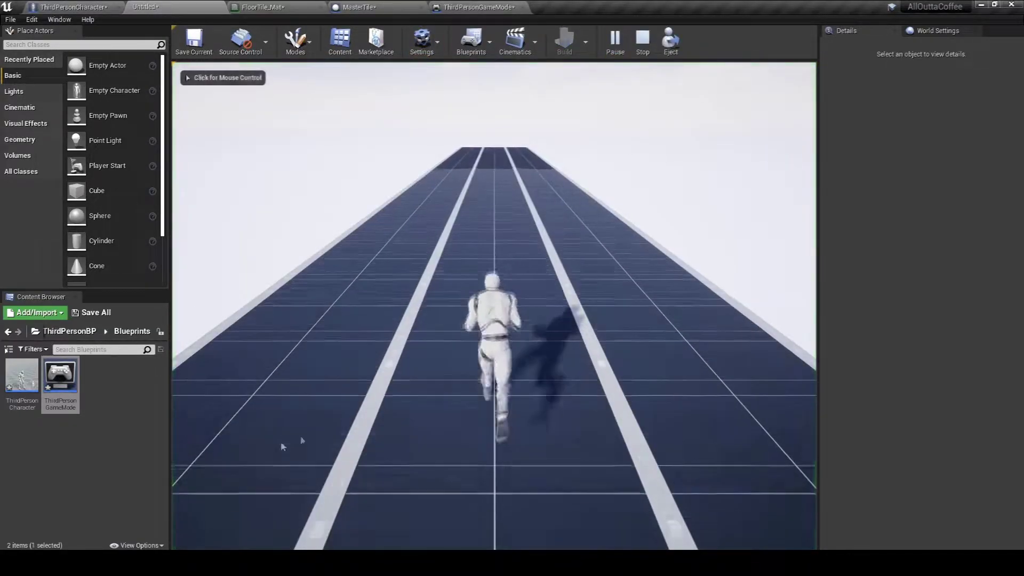
pyautogui.press('Escape')
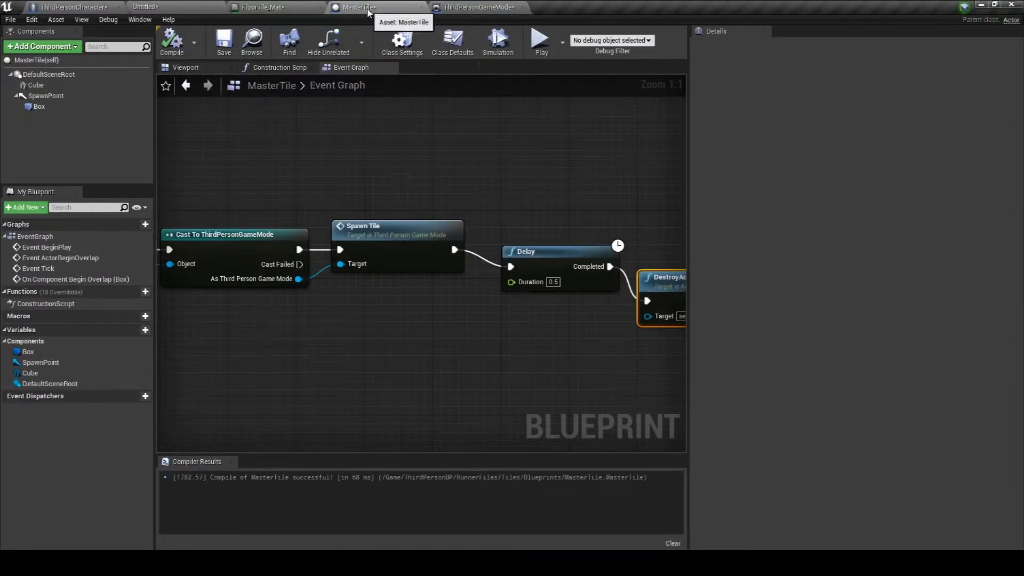
# Add an Arrow component to MasterTile and focus the view on it.
pyautogui.scroll(-2, 582, 172)
pyautogui.moveTo(478, 128); pyautogui.dragTo(473, 217, button='right')
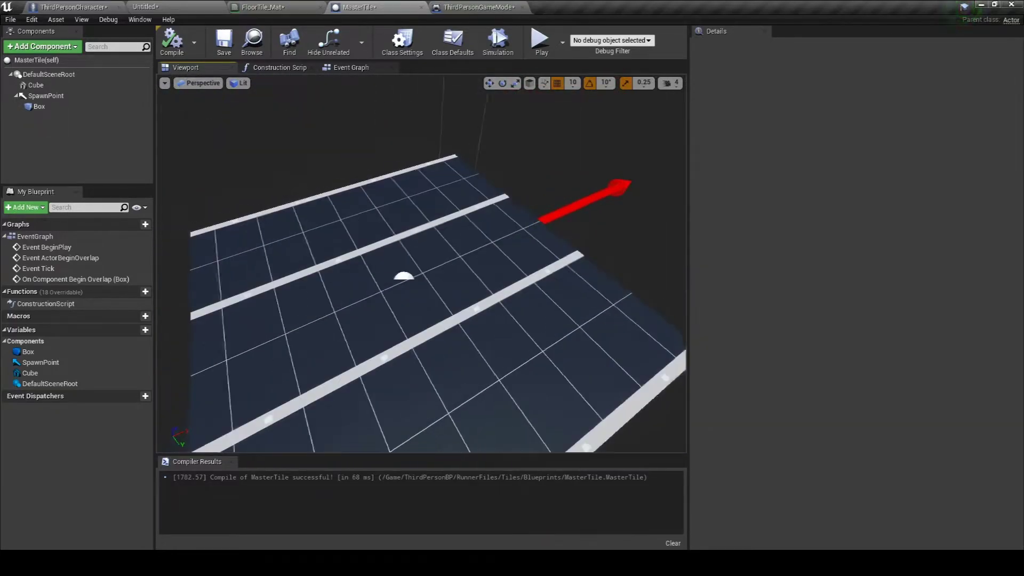
pyautogui.click(77, 47)
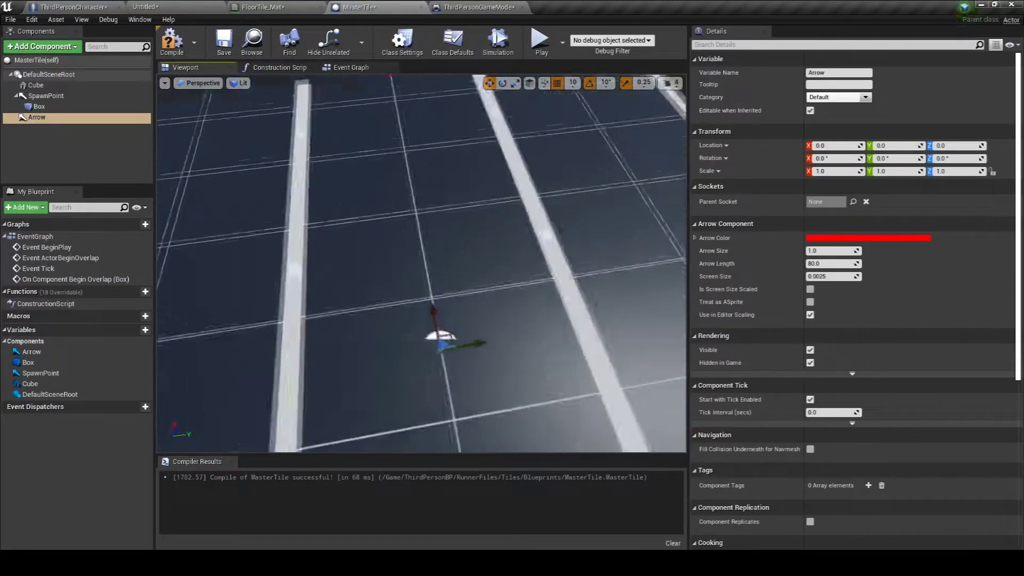
pyautogui.moveTo(188, 163); pyautogui.dragTo(188, 192)
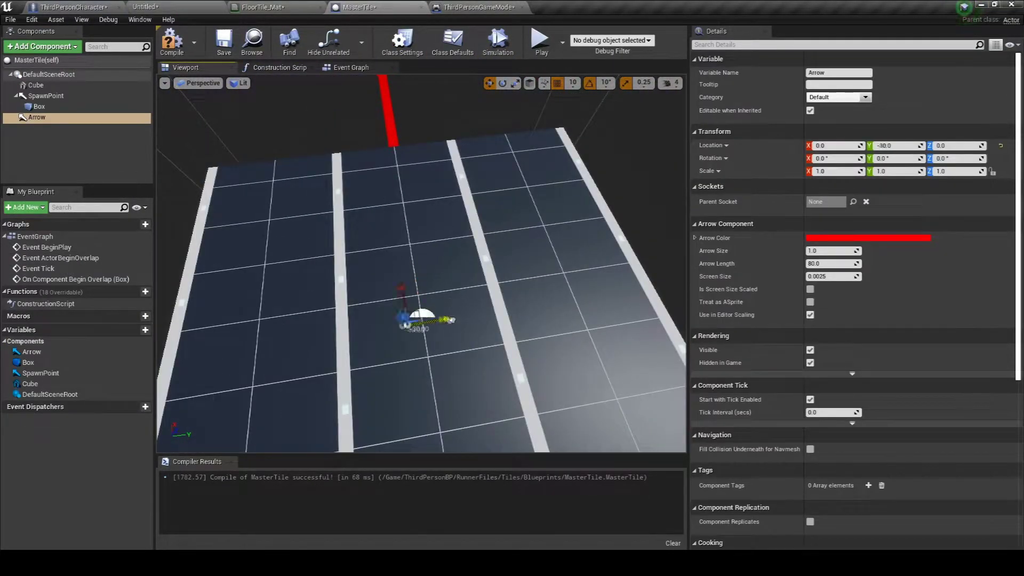
pyautogui.moveTo(422, 312); pyautogui.dragTo(406, 320, button='right')
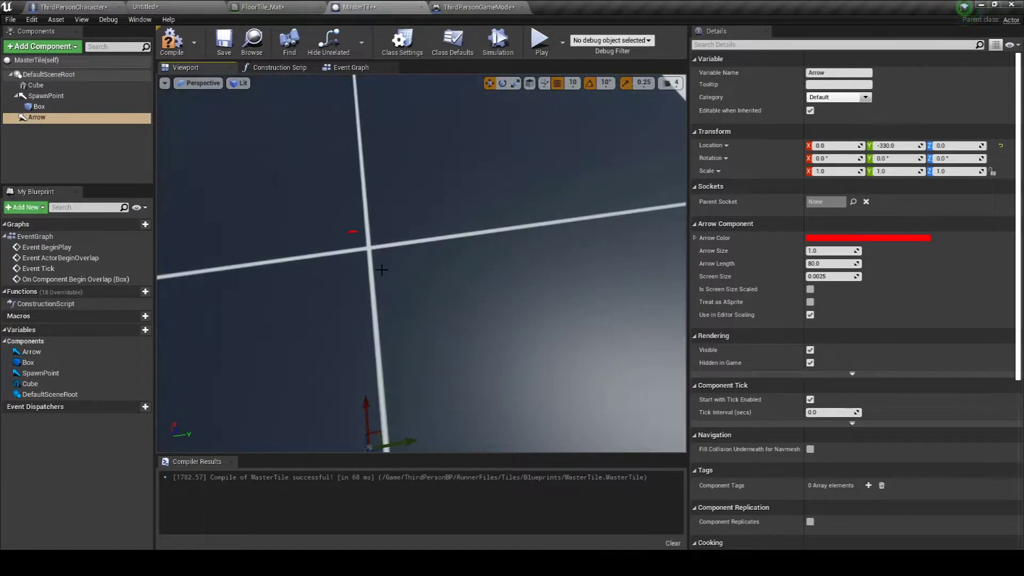
pyautogui.moveTo(443, 333); pyautogui.dragTo(500, 287, button='right')
pyautogui.hotkey('ctrl', 'z')
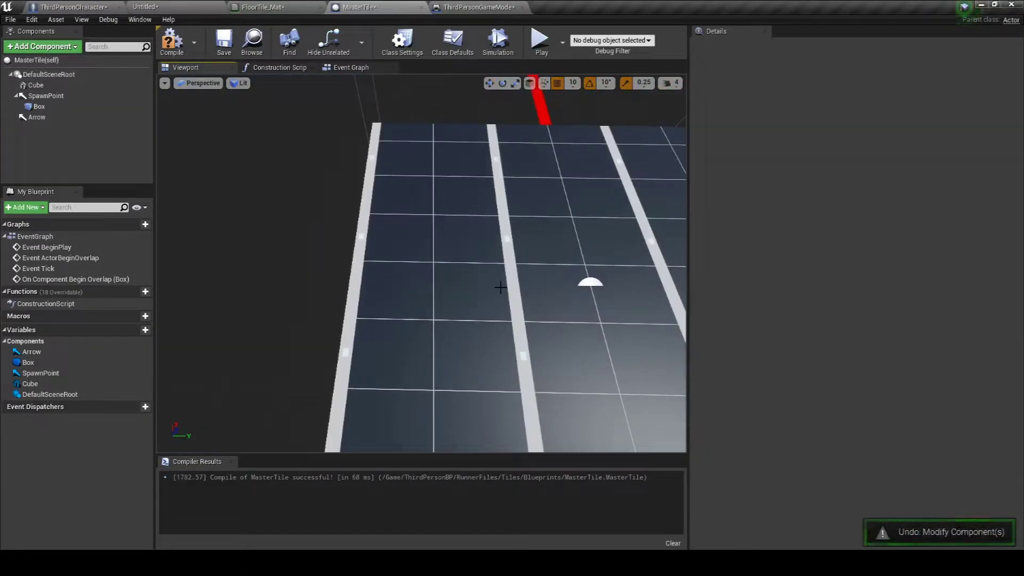
pyautogui.click(590, 281)
pyautogui.press('f')
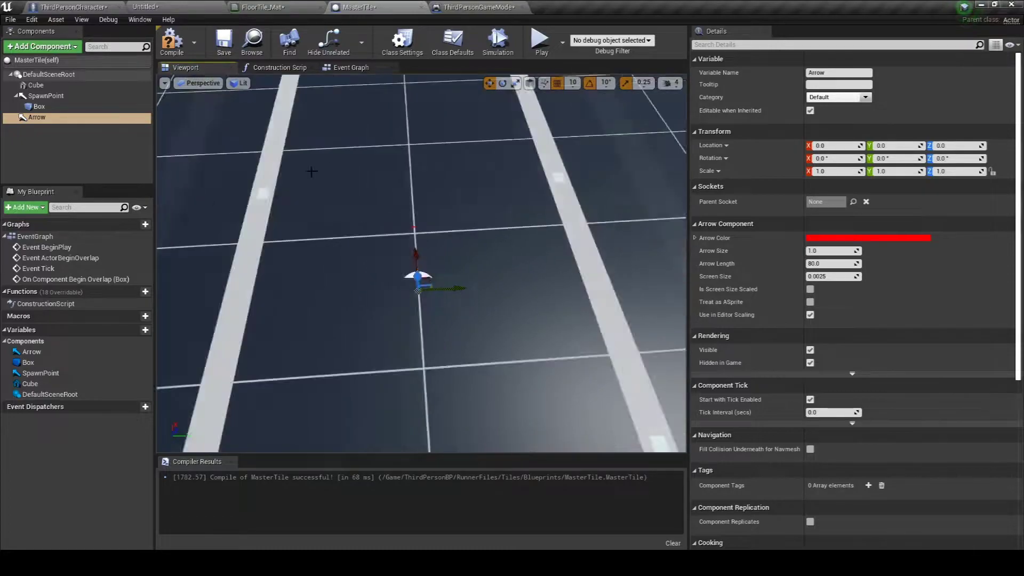
# Duplicate the arrow twice and move the third copy to the right lane.
pyautogui.rightClick(64, 119)
pyautogui.click(99, 194)
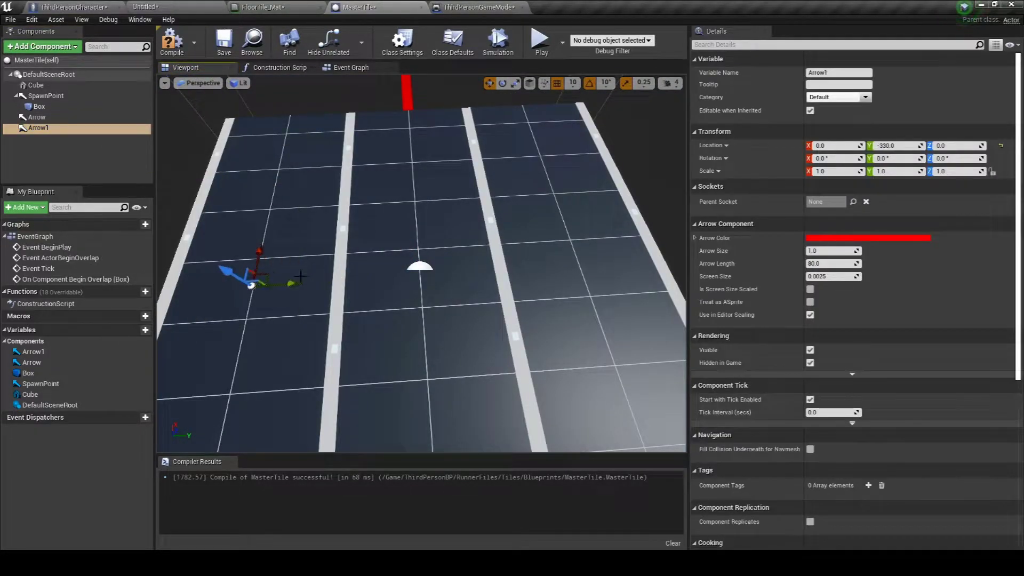
pyautogui.moveTo(301, 275); pyautogui.dragTo(449, 186, button='right')
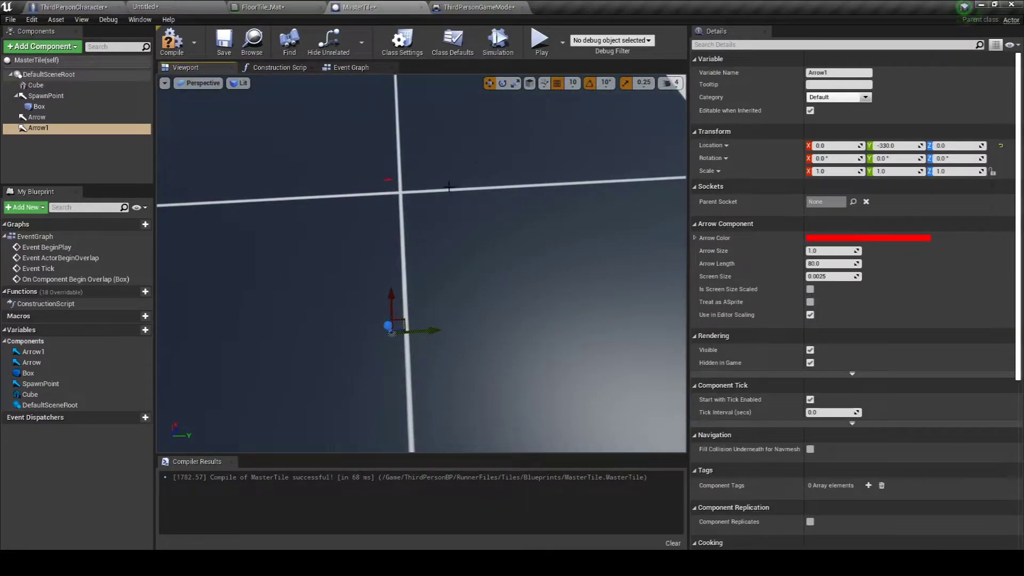
pyautogui.hotkey('ctrl', 'w')
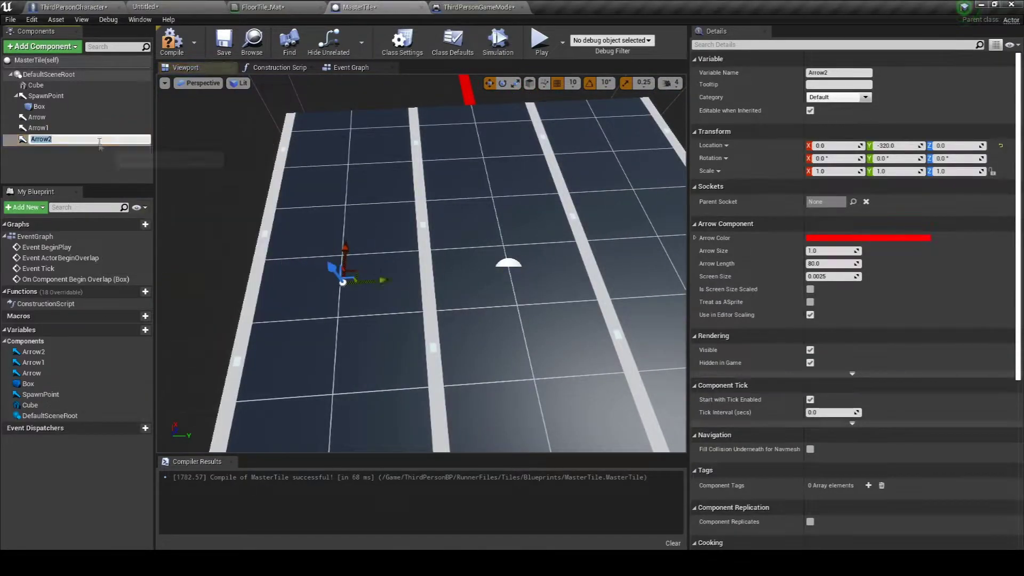
pyautogui.press('f')
pyautogui.moveTo(424, 284); pyautogui.dragTo(444, 284)
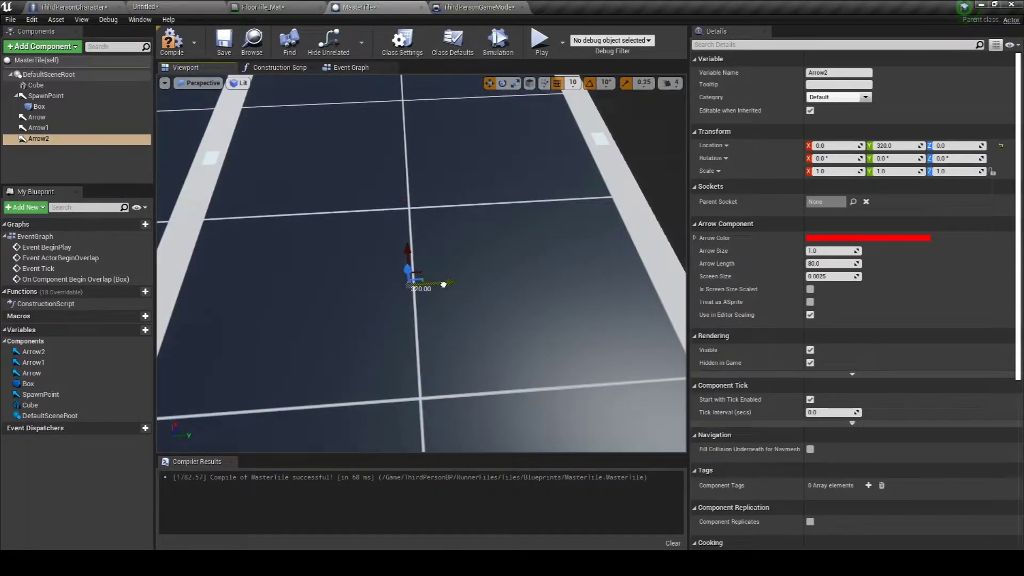
# Rename the left-lane arrow Lane0 and start renaming the centre arrow.
pyautogui.doubleClick(82, 119)
pyautogui.rightClick(115, 128)
pyautogui.click(105, 169)
pyautogui.write('Lane0')
pyautogui.rightClick(81, 117)
pyautogui.click(104, 178)
pyautogui.write('L')
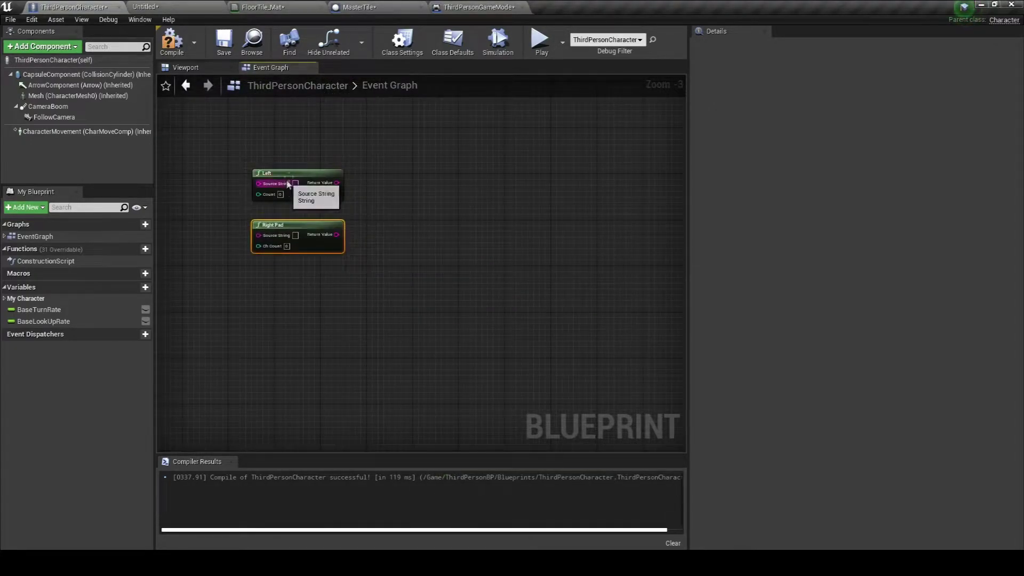
# Add Left and Right keyboard event nodes to ThirdPersonCharacter's Event Graph.
pyautogui.moveTo(311, 178); pyautogui.dragTo(334, 178)
pyautogui.moveTo(296, 226); pyautogui.dragTo(323, 226)
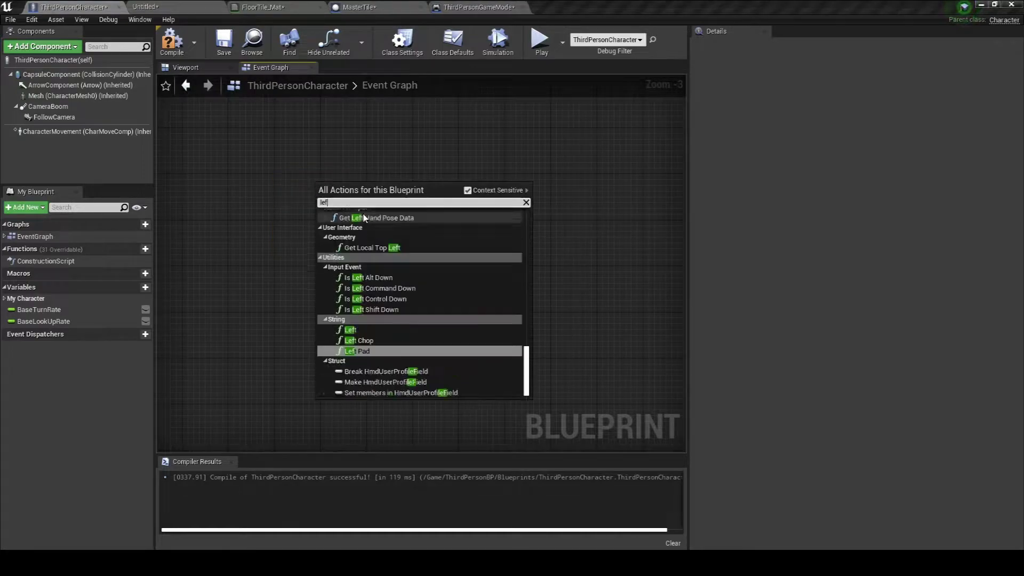
pyautogui.scroll(-3, 399, 257)
pyautogui.click(387, 346)
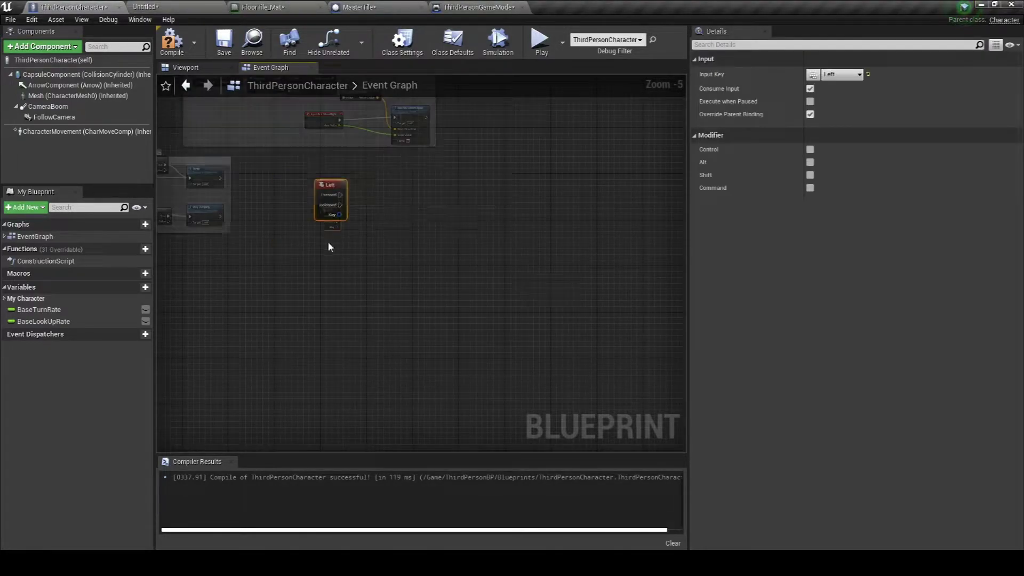
pyautogui.scroll(3, 321, 256)
pyautogui.rightClick(290, 300)
pyautogui.write('right')
pyautogui.click(353, 366)
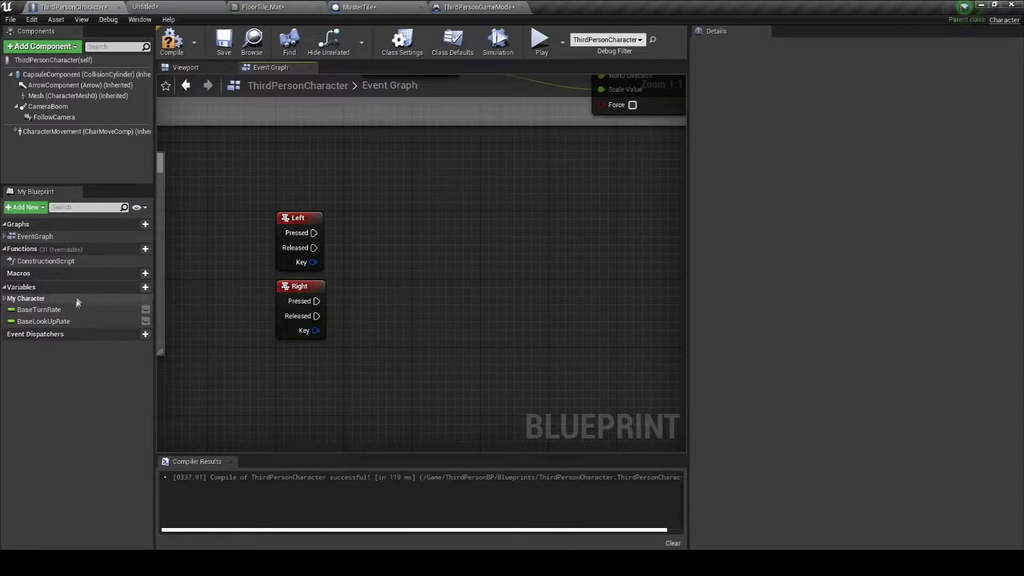
# Create integer variables Lane and NewLane.
pyautogui.click(134, 288)
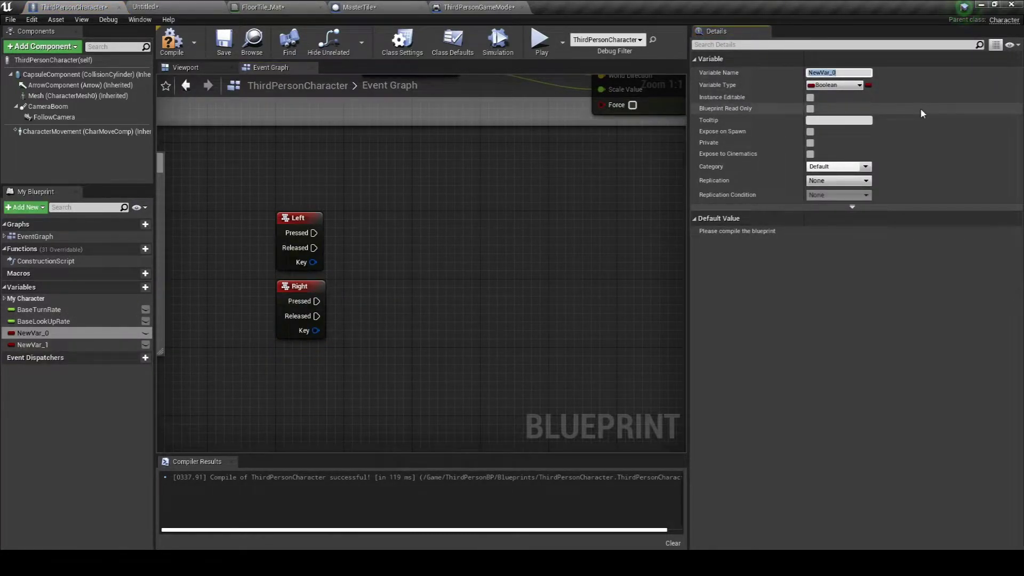
pyautogui.write('Lane')
pyautogui.press('Return')
pyautogui.click(834, 85)
pyautogui.click(766, 133)
pyautogui.click(75, 344)
pyautogui.click(78, 333)
pyautogui.click(77, 344)
pyautogui.click(835, 85)
pyautogui.click(791, 140)
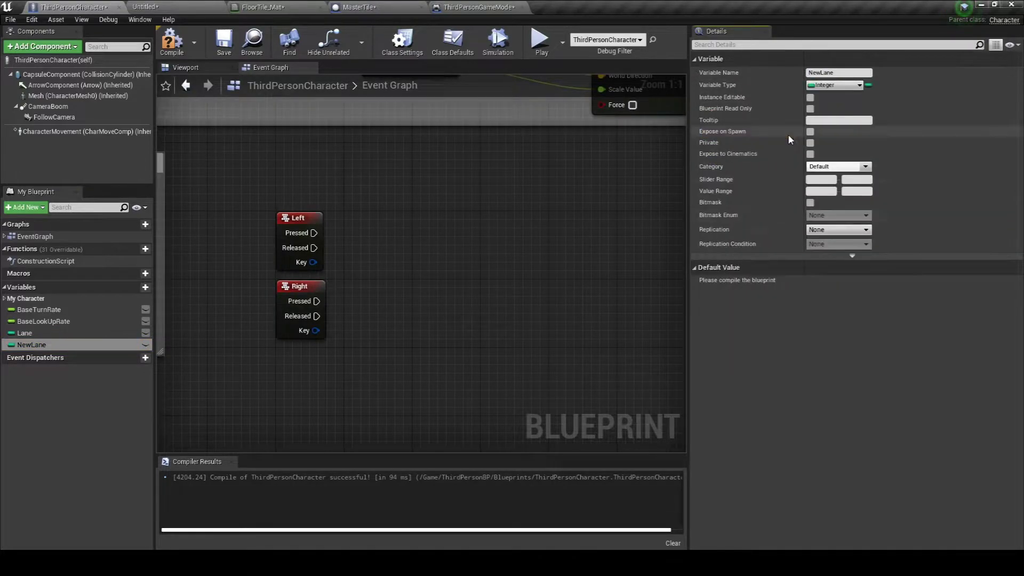
# Add a third variable named LaneY of type Float.
pyautogui.moveTo(408, 287); pyautogui.dragTo(504, 284, button='right')
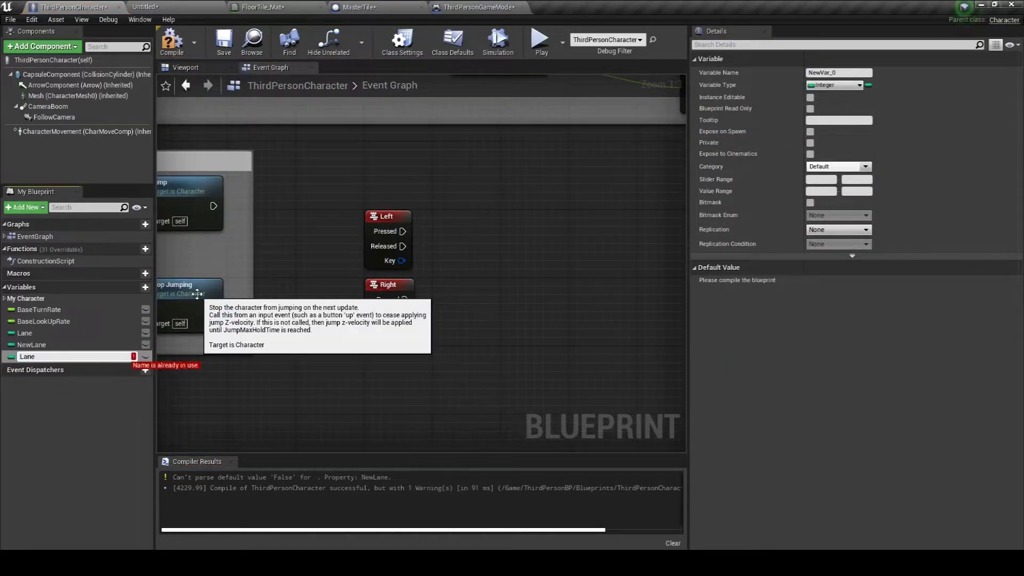
pyautogui.write('Y')
pyautogui.press('Return')
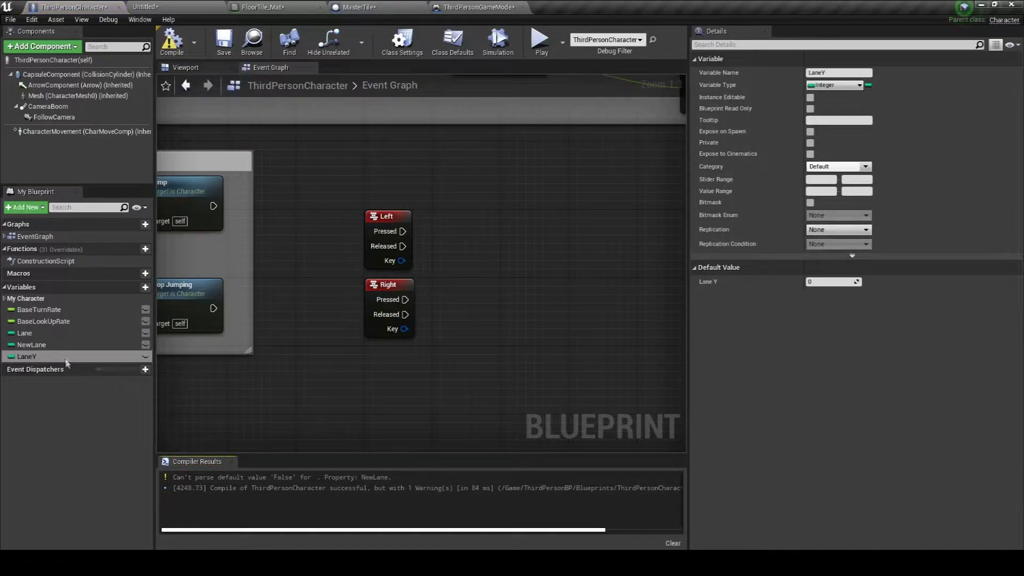
pyautogui.click(835, 85)
pyautogui.click(735, 273)
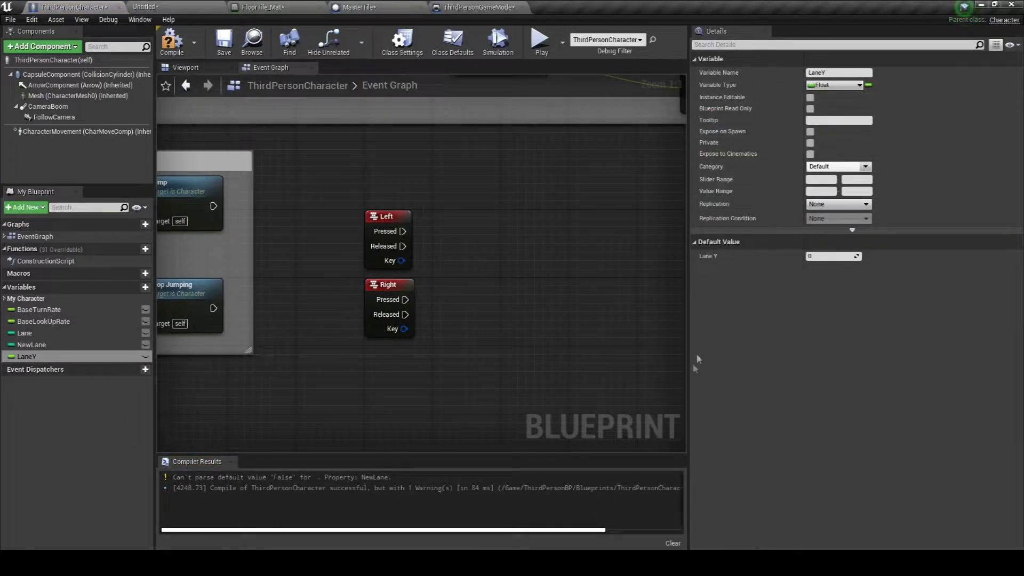
# Make LaneY a float array with three default elements: -330, 0 and 330.
pyautogui.click(869, 102)
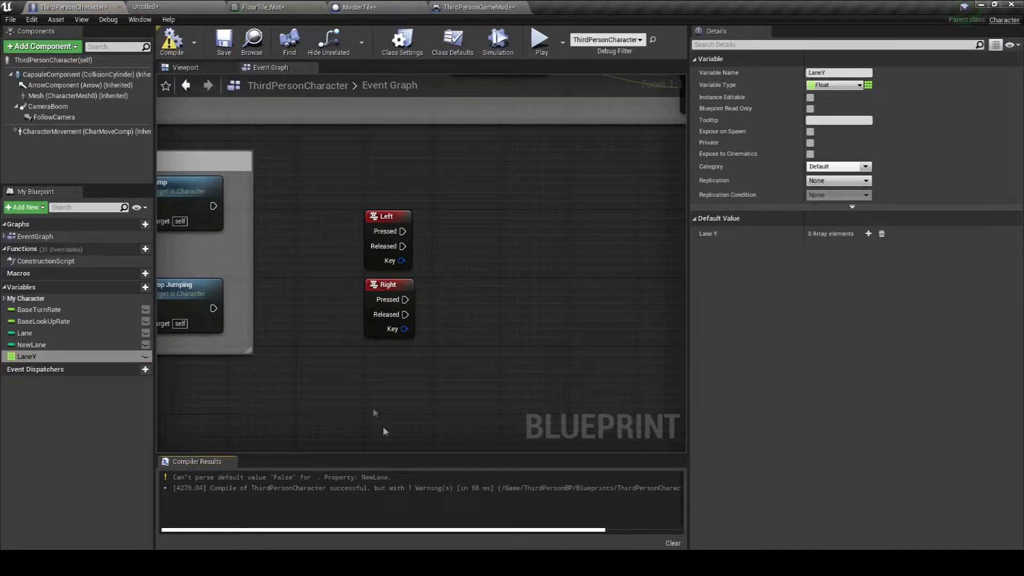
pyautogui.click(105, 344)
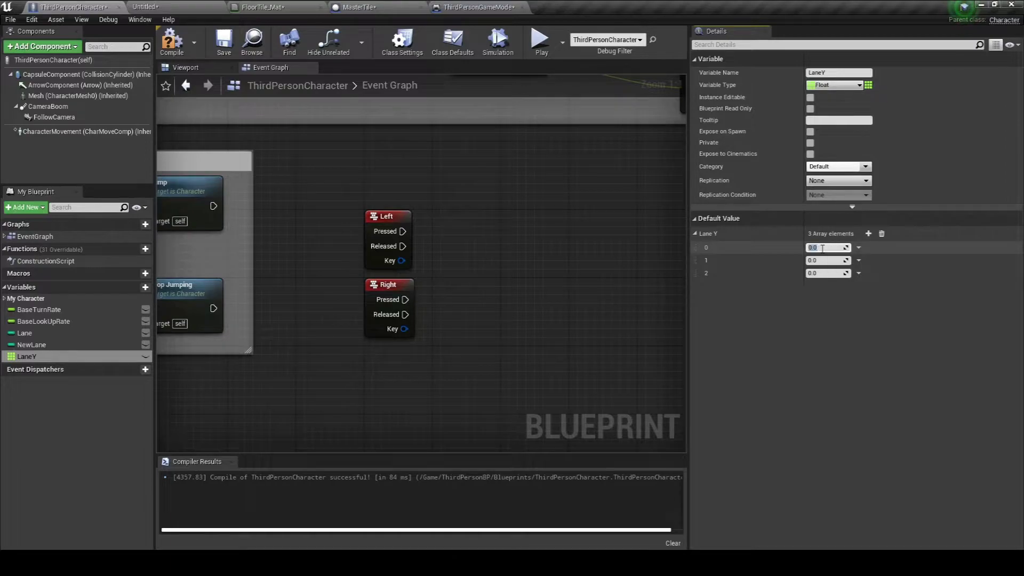
pyautogui.write('-330')
pyautogui.click(825, 273)
pyautogui.write('330')
pyautogui.press('Return')
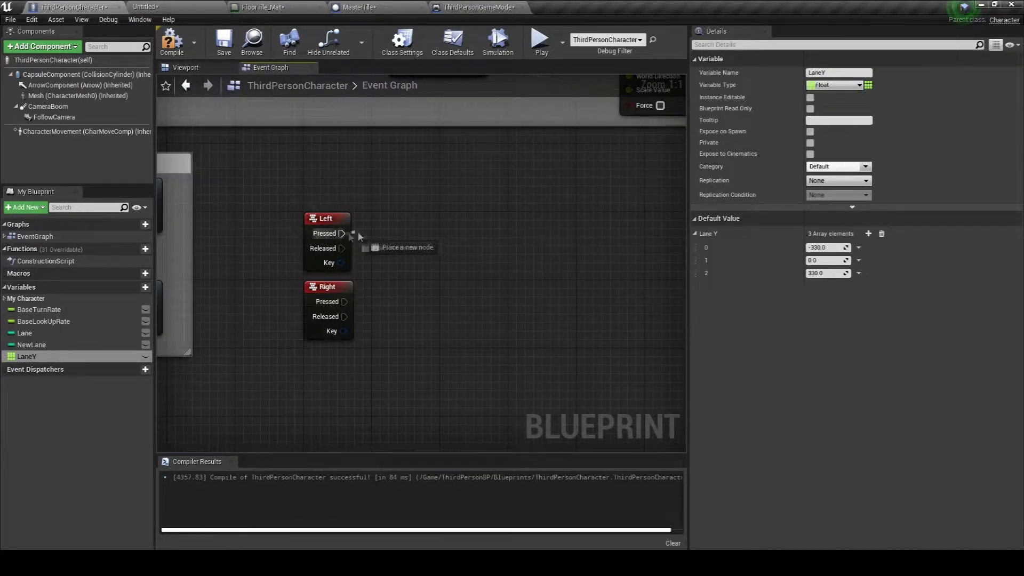
# Add a SET NewLane node after the Left event and an integer Clamp node.
pyautogui.moveTo(341, 234); pyautogui.dragTo(385, 238)
pyautogui.write('set new')
pyautogui.press('Return')
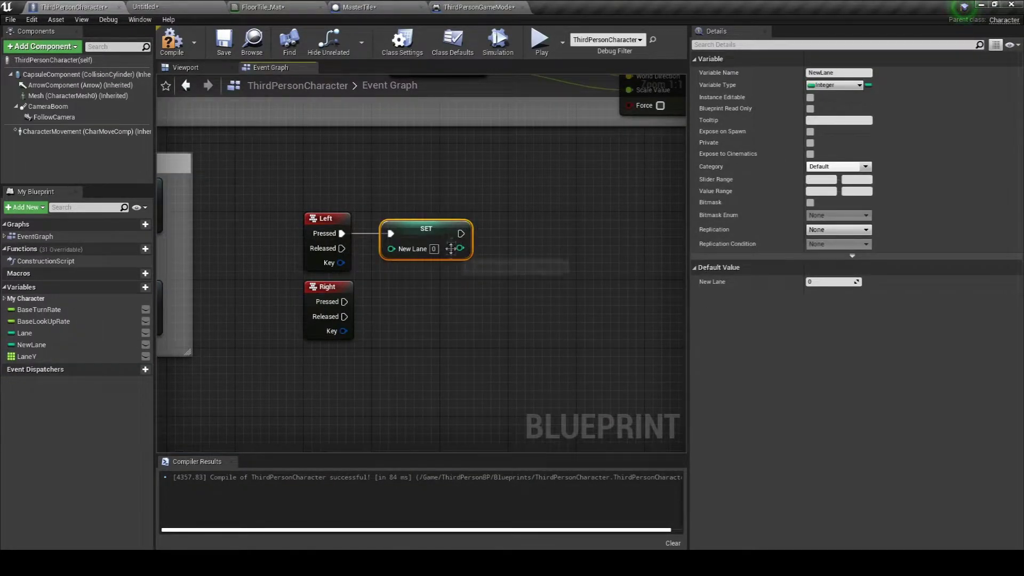
pyautogui.rightClick(414, 303)
pyautogui.click(427, 341)
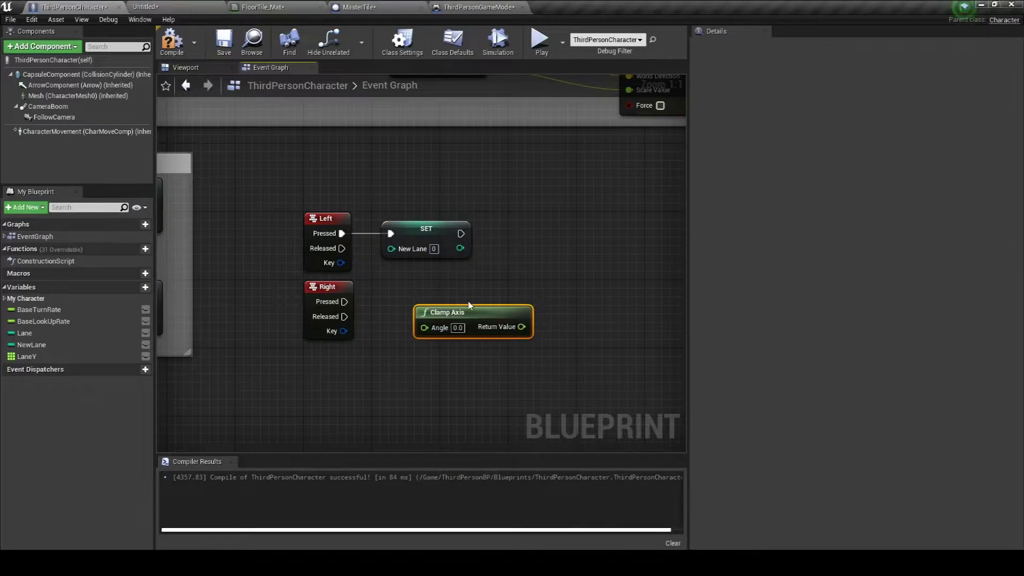
pyautogui.press('Delete')
pyautogui.rightClick(470, 314)
pyautogui.write('clamp')
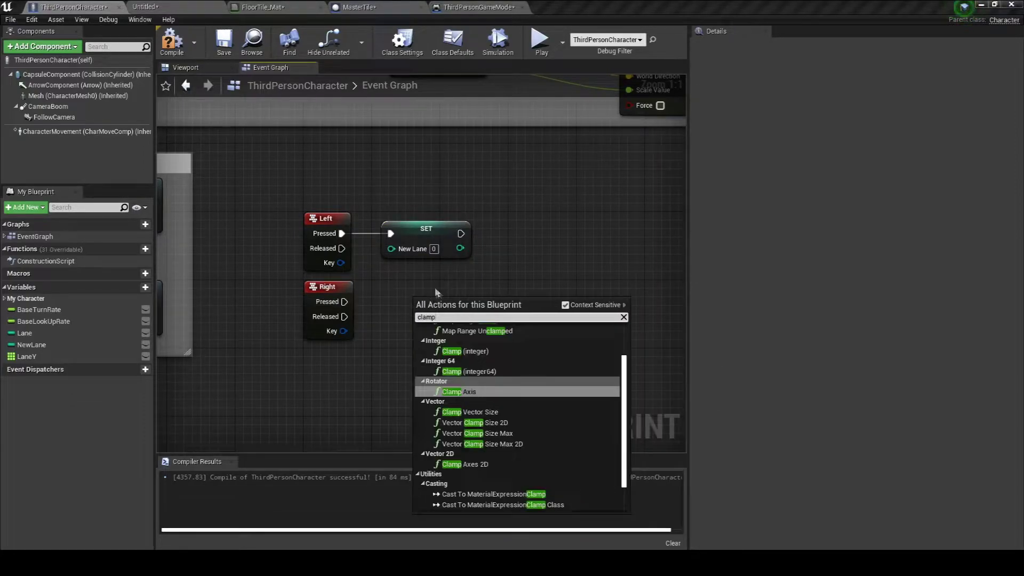
pyautogui.press('Return')
# Add Lane plus -1 with an int + int node feeding the Clamp.
pyautogui.moveTo(427, 229); pyautogui.dragTo(487, 203)
pyautogui.moveTo(513, 302); pyautogui.dragTo(462, 251)
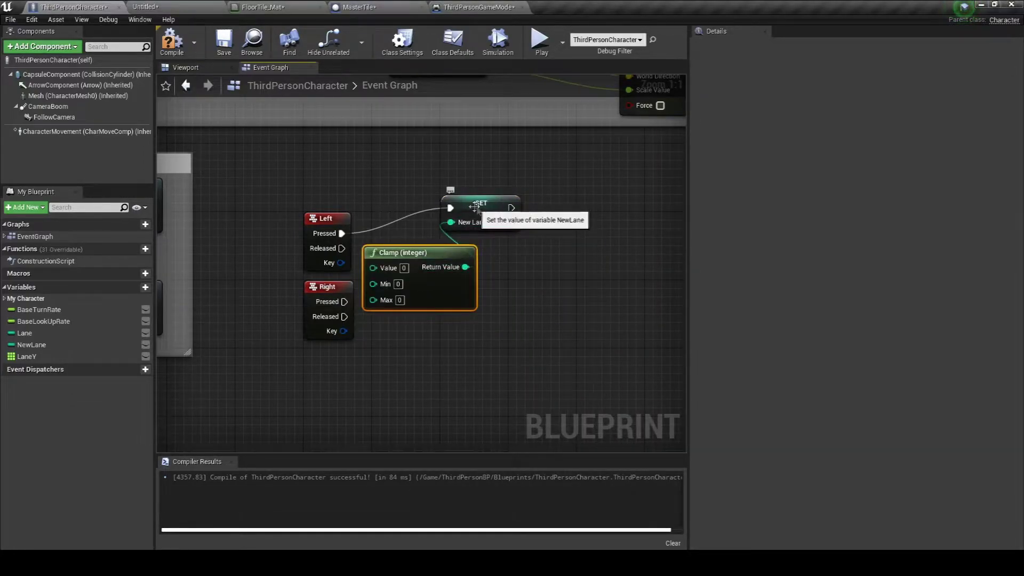
pyautogui.moveTo(474, 205); pyautogui.dragTo(526, 205)
pyautogui.moveTo(326, 287); pyautogui.dragTo(327, 337)
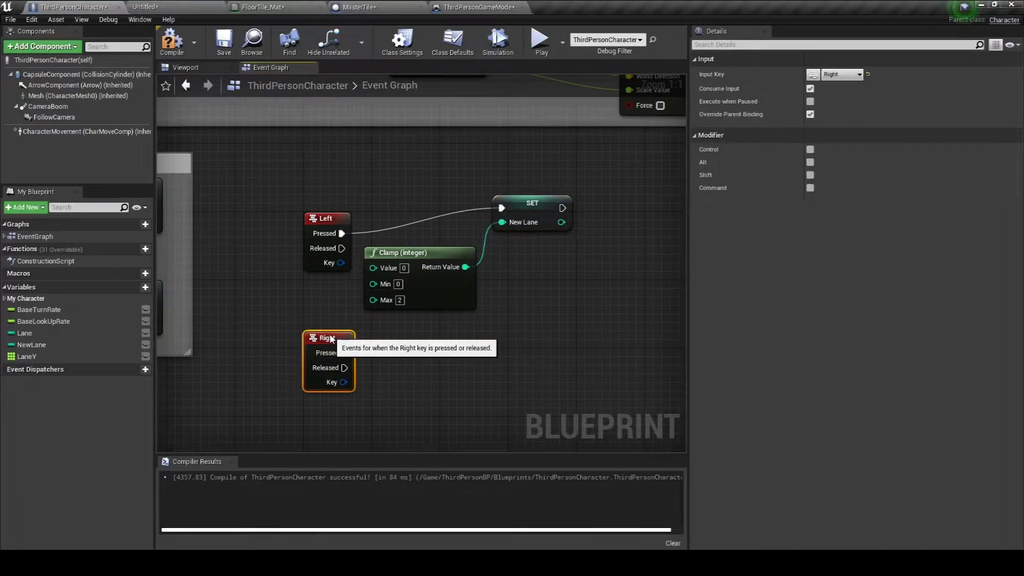
pyautogui.moveTo(326, 218); pyautogui.dragTo(327, 192)
pyautogui.rightClick(309, 278)
pyautogui.write('int + int')
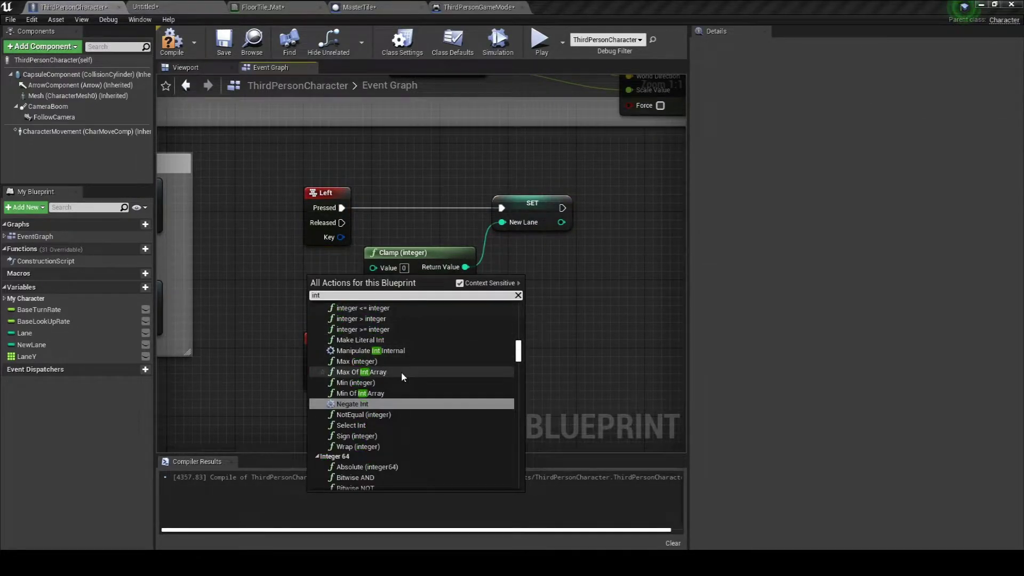
pyautogui.press('Return')
pyautogui.rightClick(274, 331)
pyautogui.click(297, 508)
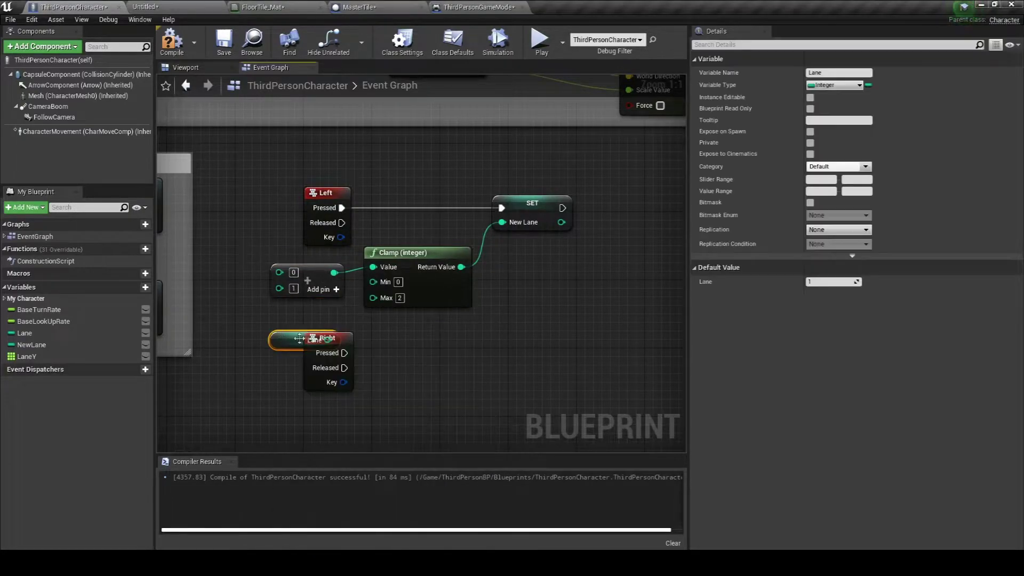
pyautogui.write('-')
pyautogui.click(340, 307)
# Duplicate the Lane, Add, Clamp and SET chain for Right, changing -1 to 1.
pyautogui.moveTo(325, 193); pyautogui.dragTo(275, 150)
pyautogui.moveTo(532, 203); pyautogui.dragTo(601, 160)
pyautogui.moveTo(406, 253); pyautogui.dragTo(465, 175)
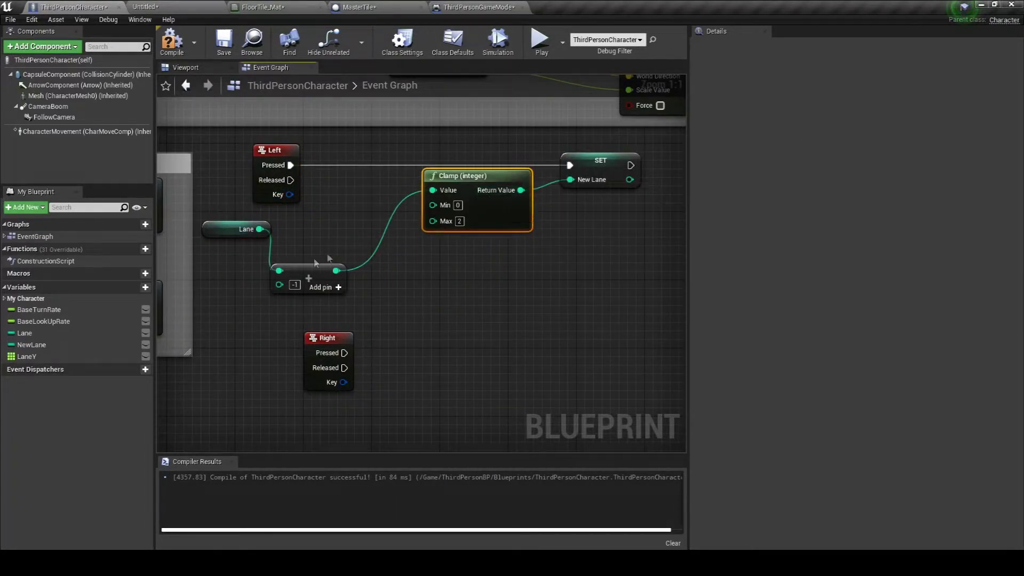
pyautogui.moveTo(309, 269); pyautogui.dragTo(376, 210)
pyautogui.moveTo(243, 229); pyautogui.dragTo(288, 220)
pyautogui.moveTo(656, 256); pyautogui.dragTo(341, 198)
pyautogui.keyDown('ctrl'); pyautogui.click(283, 220); pyautogui.keyUp('ctrl')
pyautogui.rightClick(481, 211)
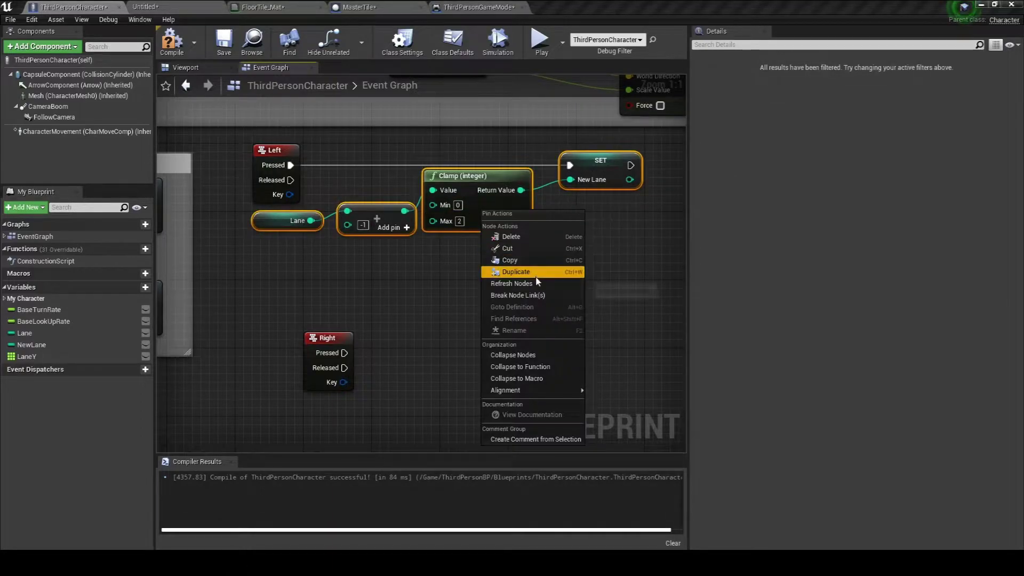
pyautogui.click(536, 276)
pyautogui.click(352, 310)
pyautogui.write('1')
pyautogui.click(453, 261)
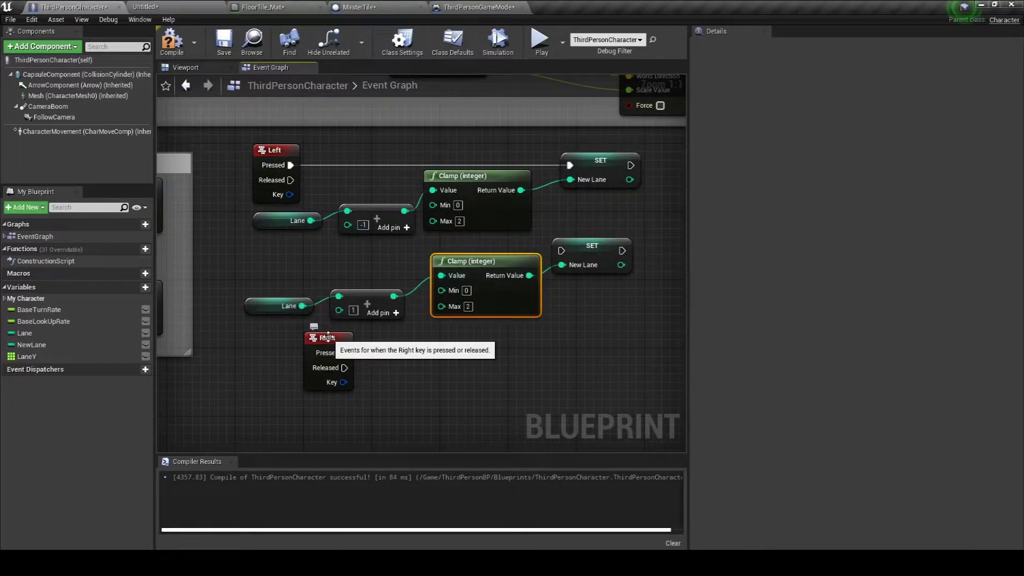
pyautogui.moveTo(610, 352); pyautogui.dragTo(379, 429, button='right')
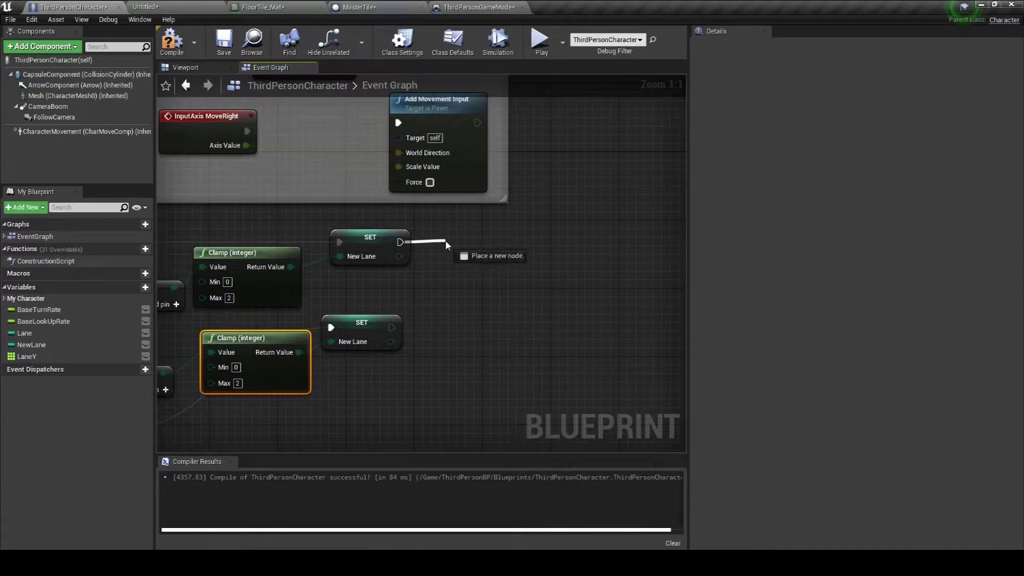
# Add a timeline named LerpTimeline after the SET NewLane node.
pyautogui.moveTo(446, 245); pyautogui.dragTo(446, 244)
pyautogui.write('timelime')
pyautogui.press('BackSpace')
pyautogui.write('ne')
pyautogui.click(508, 487)
pyautogui.click(843, 73)
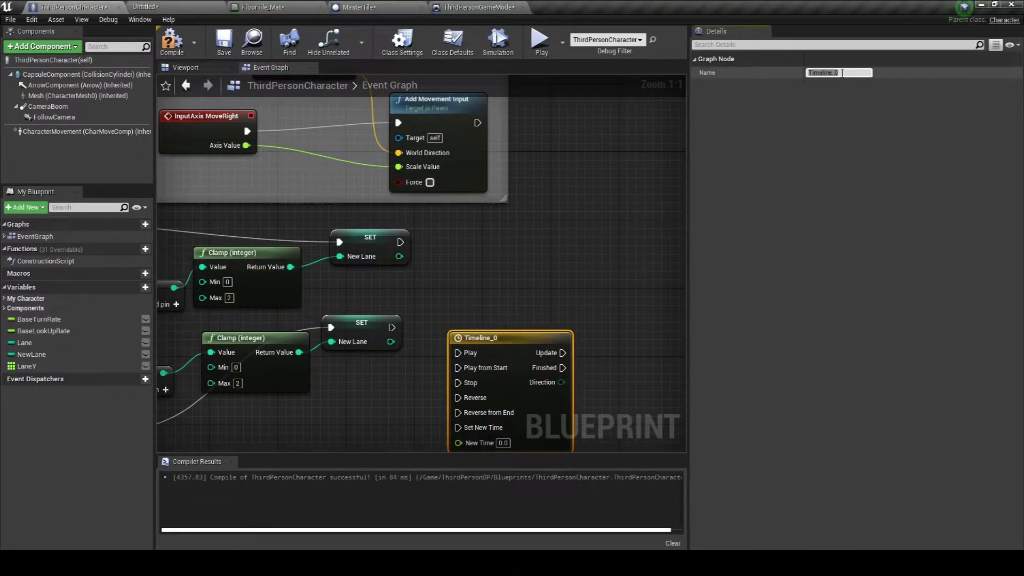
pyautogui.press('Return')
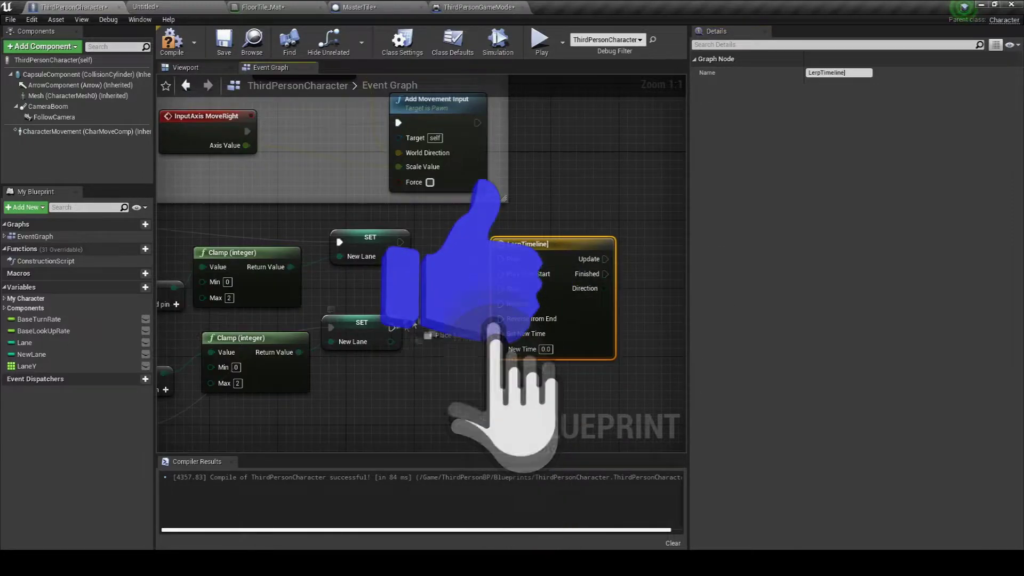
# Give LerpTimeline a float track with a 0.1-second length.
pyautogui.doubleClick(510, 338)
pyautogui.click(198, 102)
pyautogui.write('LaneY')
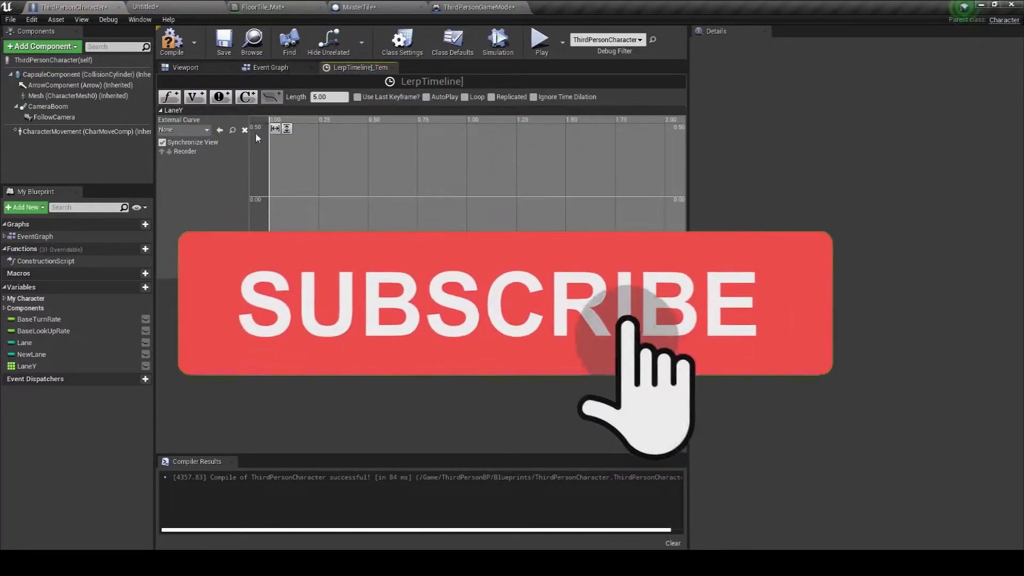
pyautogui.click(330, 96)
pyautogui.write('0.1')
pyautogui.press('Return')
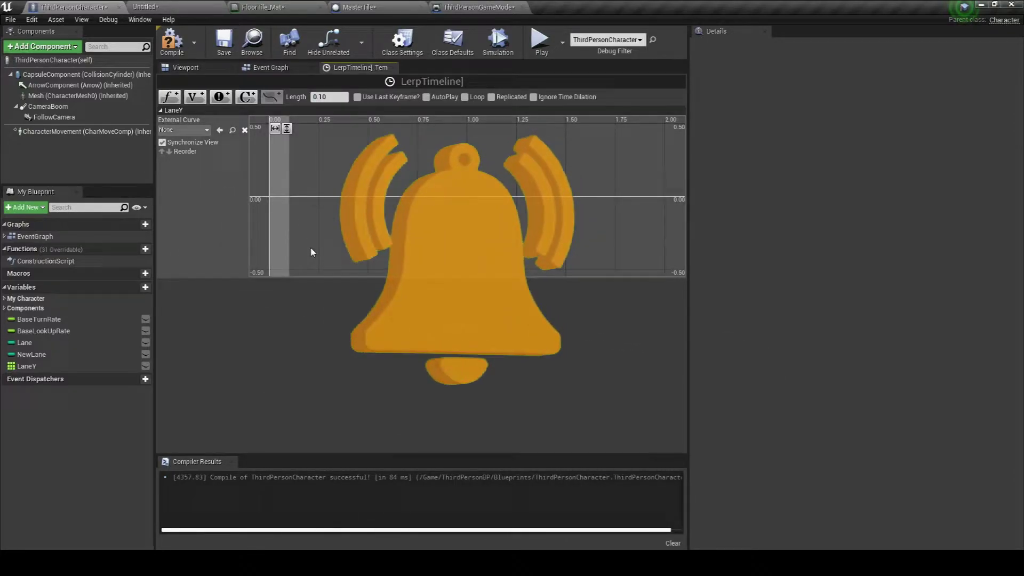
# Add two keys to the LaneY curve, adjusting the second key's time and value.
pyautogui.rightClick(271, 206)
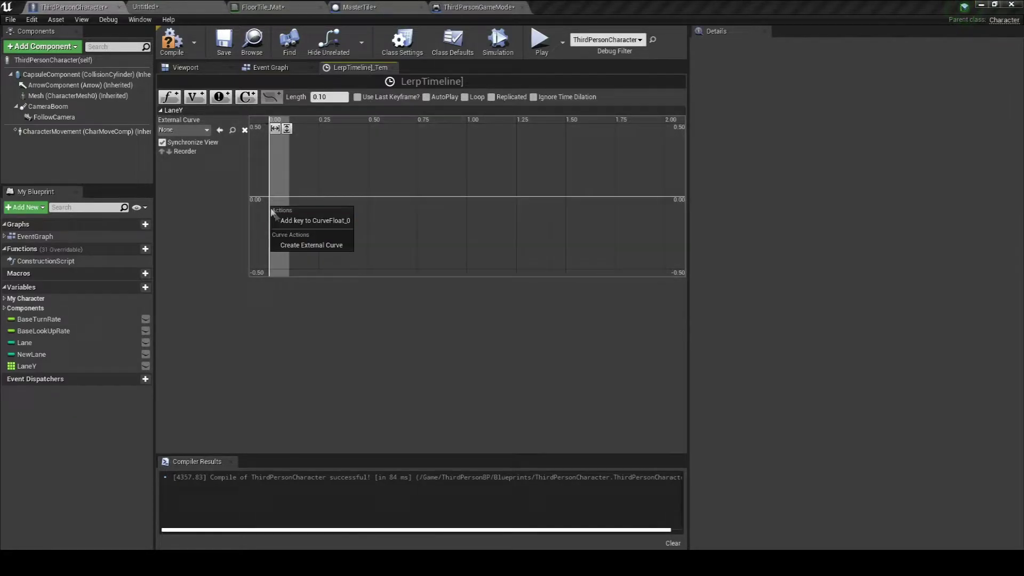
pyautogui.click(288, 212)
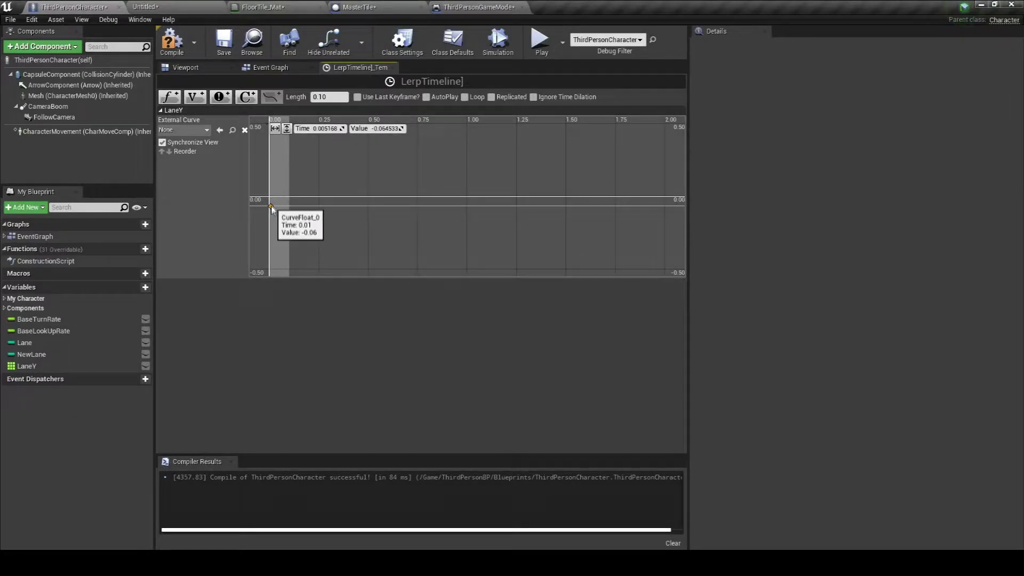
pyautogui.rightClick(289, 199)
pyautogui.click(299, 208)
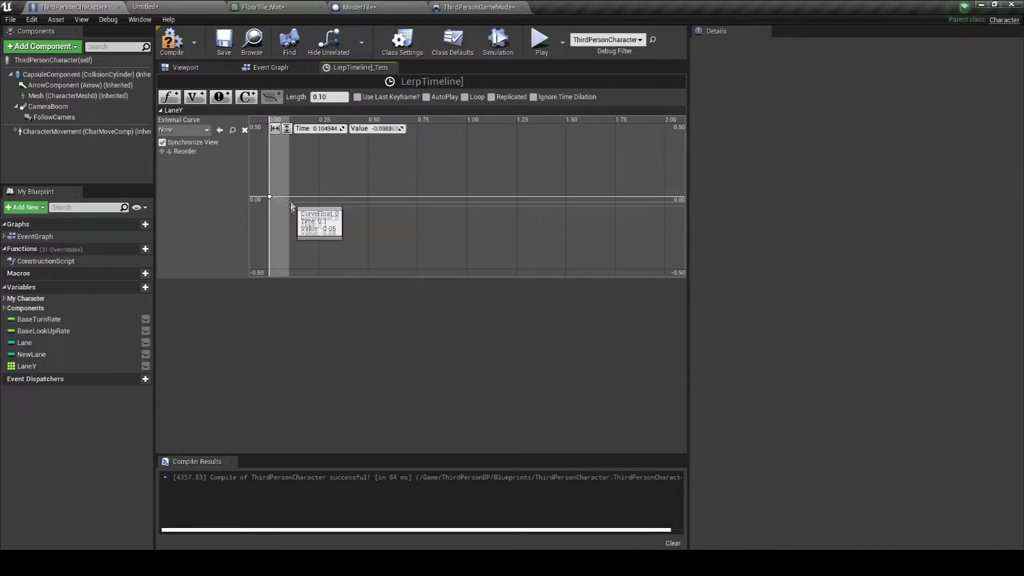
pyautogui.scroll(-2, 290, 150)
pyautogui.moveTo(290, 150); pyautogui.dragTo(356, 166)
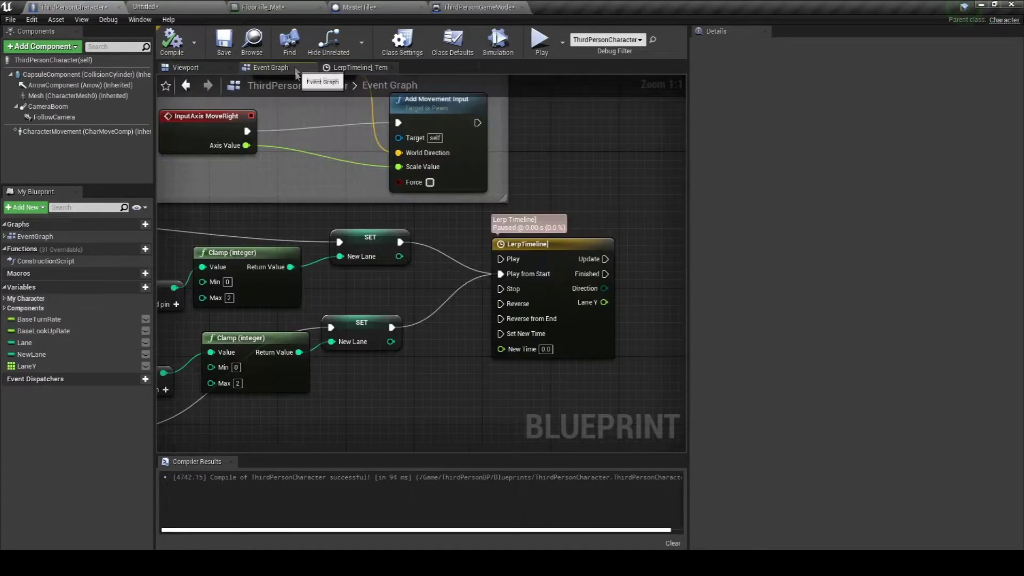
pyautogui.moveTo(605, 188); pyautogui.dragTo(464, 161, button='right')
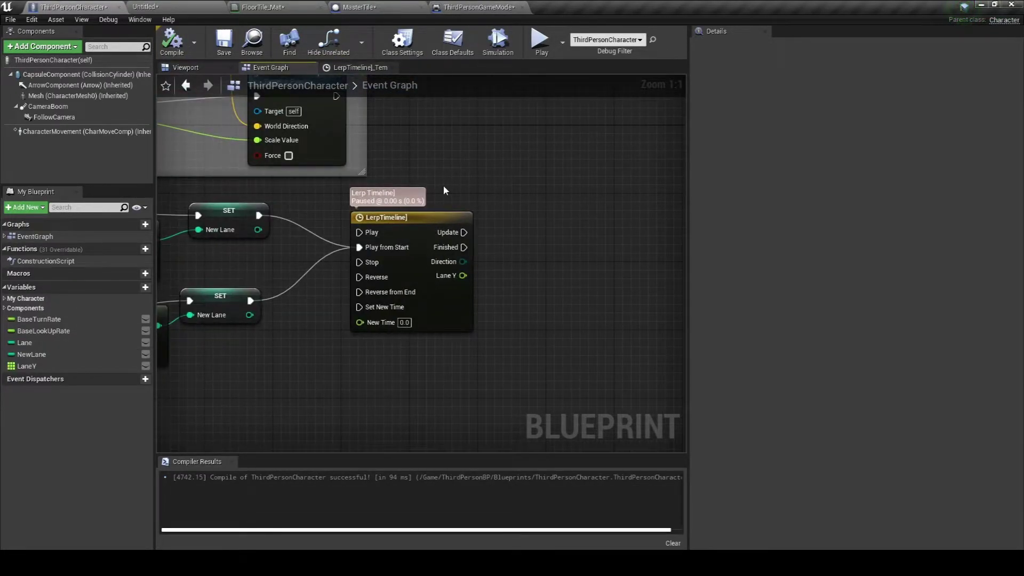
# On timeline Finished, set Lane from a NewLane getter.
pyautogui.moveTo(445, 188); pyautogui.dragTo(332, 208, button='right')
pyautogui.moveTo(350, 268)
pyautogui.mouseDown()
pyautogui.moveTo(392, 272)
pyautogui.moveTo(480, 248)
pyautogui.mouseUp()
pyautogui.click(451, 457)
pyautogui.rightClick(380, 192)
pyautogui.write('newlane')
pyautogui.click(422, 323)
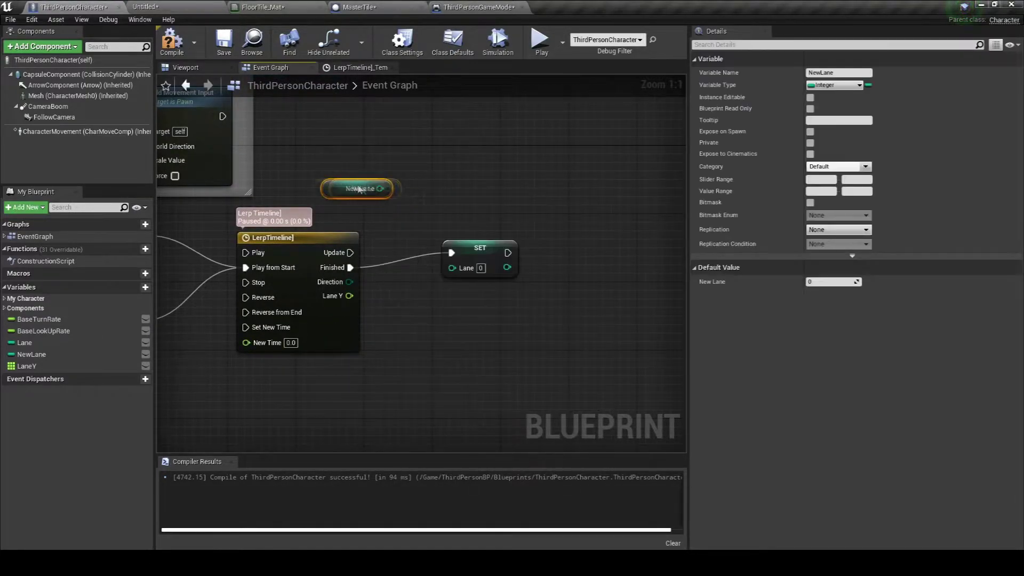
# On timeline Update, call SetActorLocation with New Location split into X, Y, Z.
pyautogui.moveTo(439, 296); pyautogui.dragTo(439, 297)
pyautogui.write('setactorlocation')
pyautogui.click(469, 331)
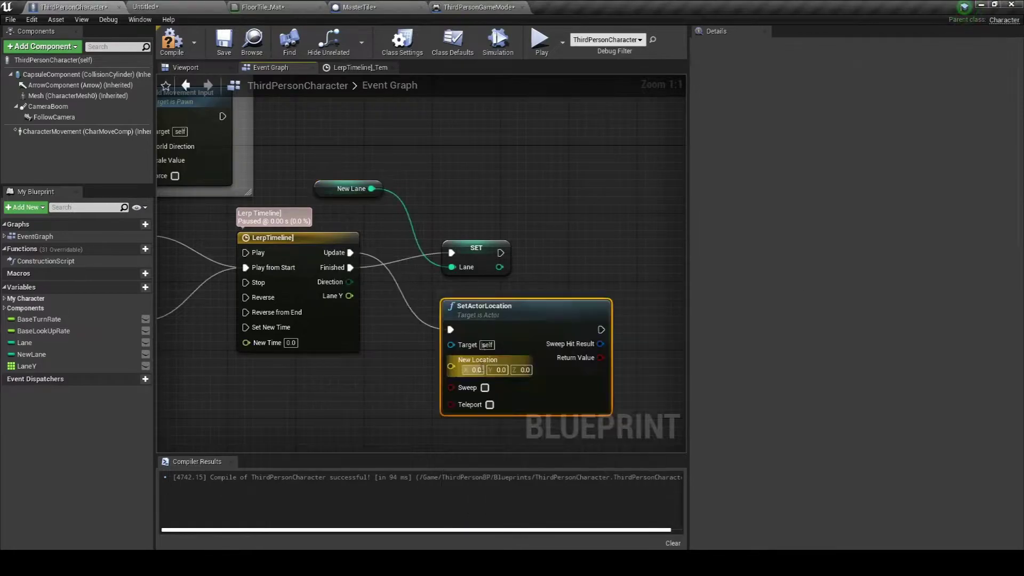
pyautogui.moveTo(476, 248); pyautogui.dragTo(459, 188)
pyautogui.moveTo(501, 308); pyautogui.dragTo(466, 240)
pyautogui.moveTo(452, 296); pyautogui.dragTo(423, 293, button='right')
pyautogui.rightClick(423, 294)
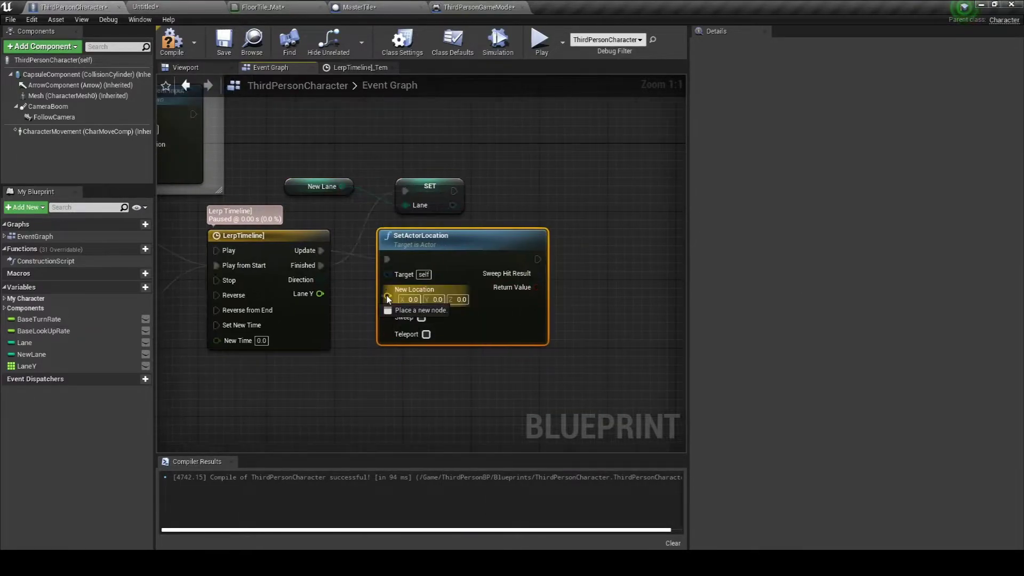
pyautogui.click(473, 318)
pyautogui.scroll(-7, 492, 306)
pyautogui.scroll(2, 493, 306)
pyautogui.scroll(5, 492, 306)
pyautogui.moveTo(529, 266); pyautogui.dragTo(243, 299, button='right')
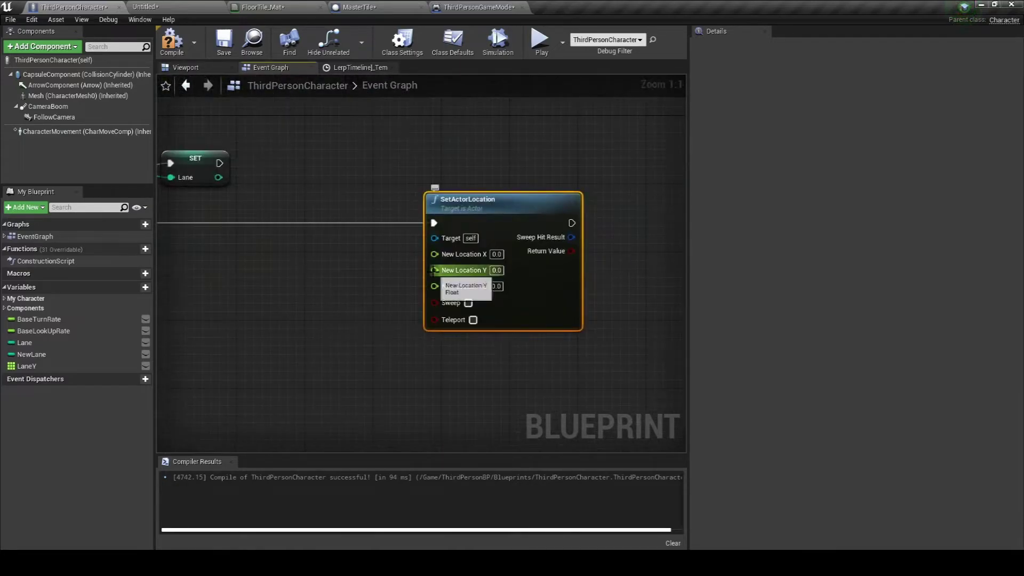
# Feed the Capsule Component's split GetWorldLocation X into New Location X.
pyautogui.rightClick(372, 382)
pyautogui.write('capsu')
pyautogui.click(433, 211)
pyautogui.press('Delete')
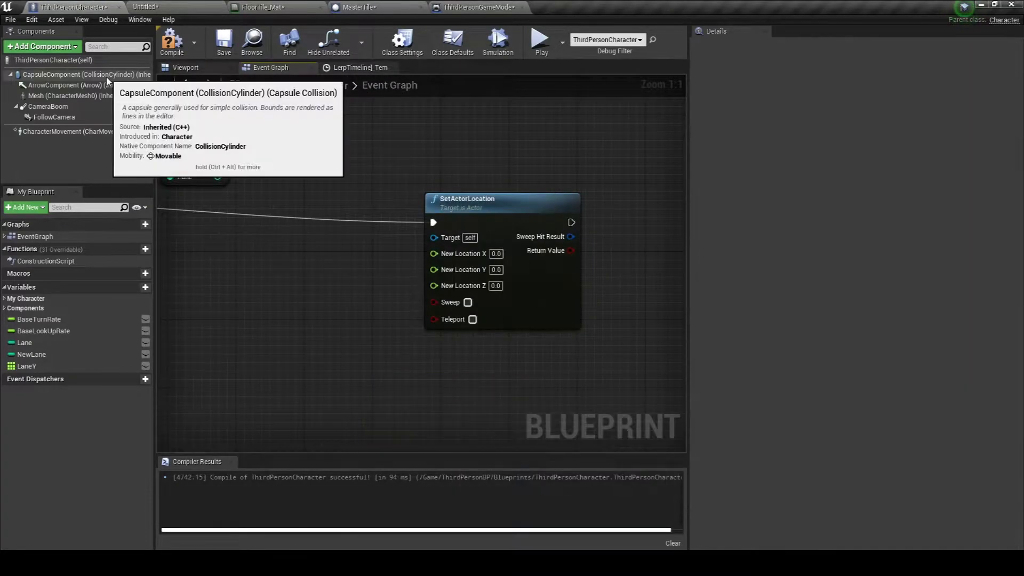
pyautogui.moveTo(80, 75); pyautogui.dragTo(325, 313)
pyautogui.click(366, 389)
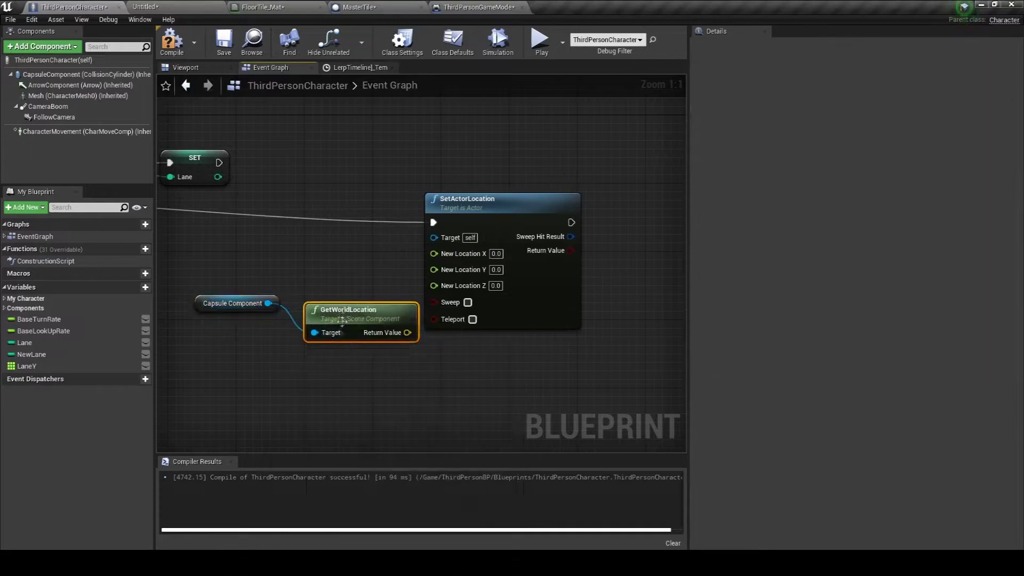
pyautogui.rightClick(399, 307)
pyautogui.click(421, 337)
pyautogui.moveTo(269, 303); pyautogui.dragTo(224, 261)
pyautogui.moveTo(341, 283); pyautogui.dragTo(323, 225)
pyautogui.moveTo(382, 247)
pyautogui.mouseDown()
pyautogui.moveTo(427, 256)
pyautogui.moveTo(433, 285)
pyautogui.mouseUp()
# Add a float Lerp node.
pyautogui.rightClick(341, 366)
pyautogui.write('lerp')
pyautogui.press('Return')
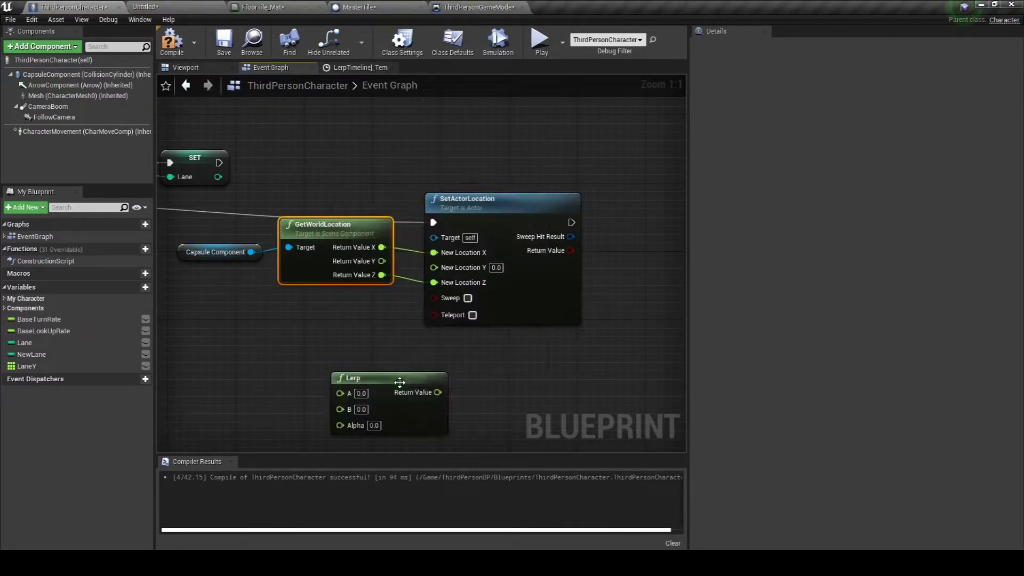
# Wire the Lerp into New Location Y and the timeline's Lane Y into Alpha.
pyautogui.moveTo(342, 373); pyautogui.dragTo(283, 326)
pyautogui.moveTo(369, 341); pyautogui.dragTo(434, 268)
pyautogui.moveTo(270, 346); pyautogui.dragTo(502, 328, button='right')
pyautogui.moveTo(292, 250); pyautogui.dragTo(485, 342)
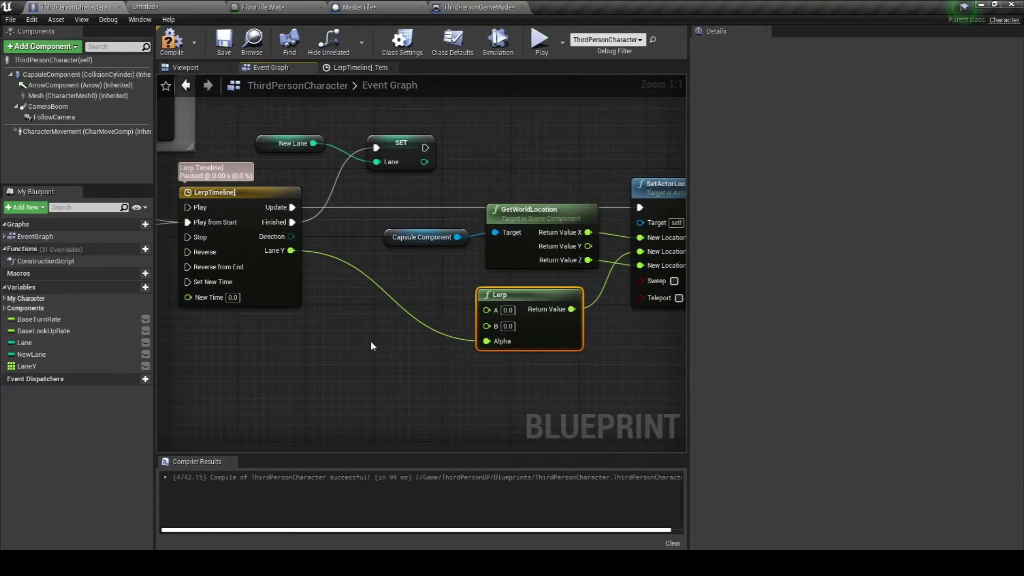
# Connect two LaneY array Get nodes to the Lerp's A and B inputs.
pyautogui.keyDown('ctrl'); pyautogui.moveTo(27, 366); pyautogui.dragTo(347, 341); pyautogui.keyUp('ctrl')
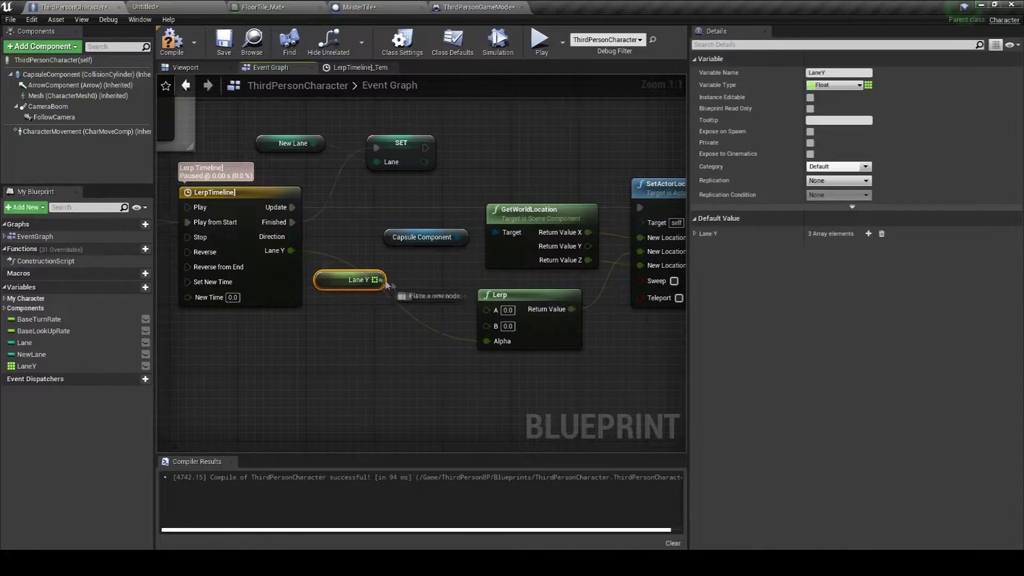
pyautogui.moveTo(380, 283); pyautogui.dragTo(409, 286)
pyautogui.click(453, 373)
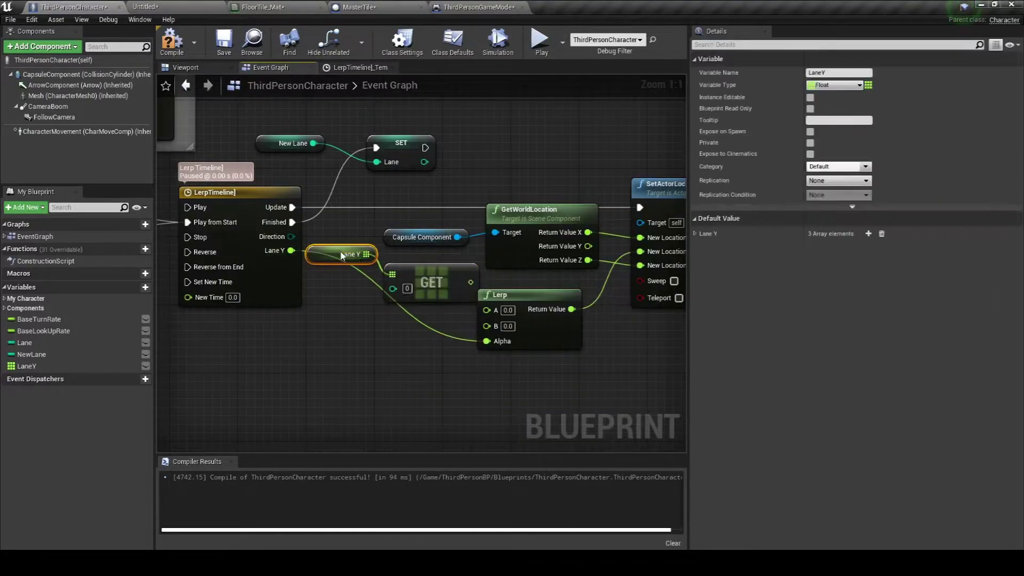
pyautogui.rightClick(446, 277)
pyautogui.click(476, 305)
pyautogui.scroll(-1, 430, 362)
pyautogui.rightClick(446, 342)
pyautogui.click(458, 354)
pyautogui.moveTo(483, 338); pyautogui.dragTo(482, 345)
pyautogui.moveTo(418, 333); pyautogui.dragTo(417, 378)
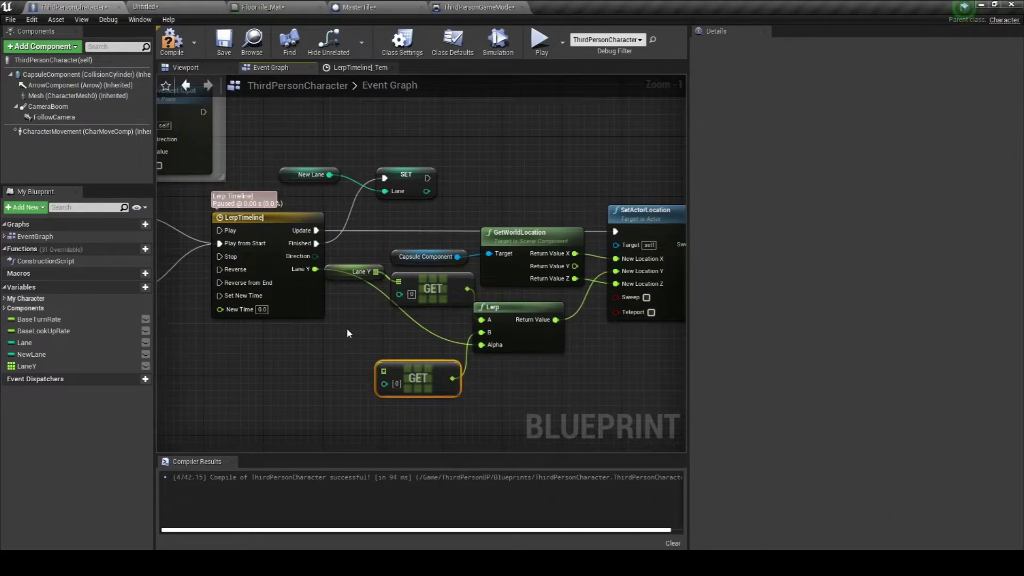
# Index the Gets with Lane and NewLane, then play to test lane switching.
pyautogui.click(354, 316)
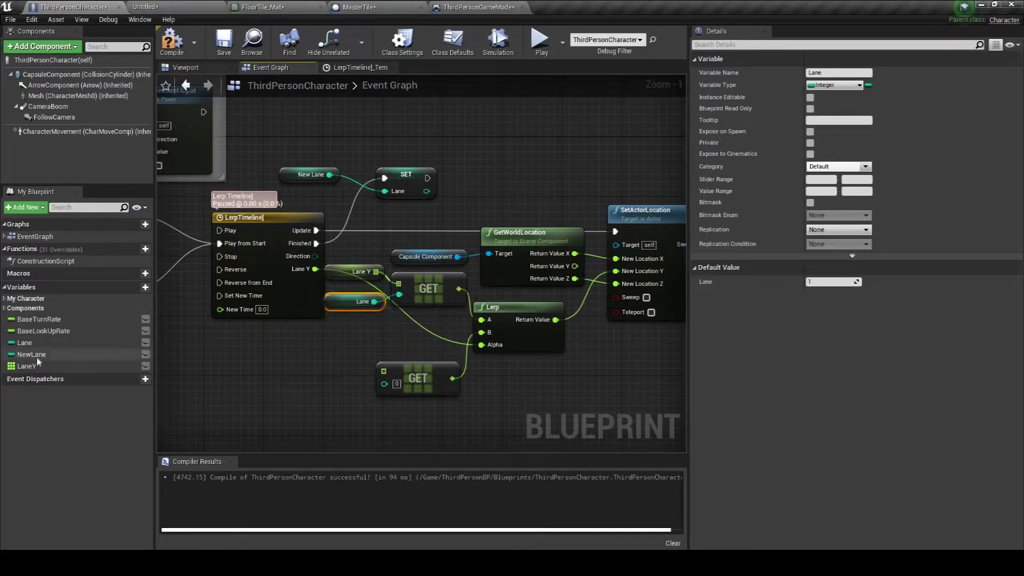
pyautogui.moveTo(396, 384); pyautogui.dragTo(344, 331)
pyautogui.click(373, 363)
pyautogui.moveTo(412, 372); pyautogui.dragTo(425, 334)
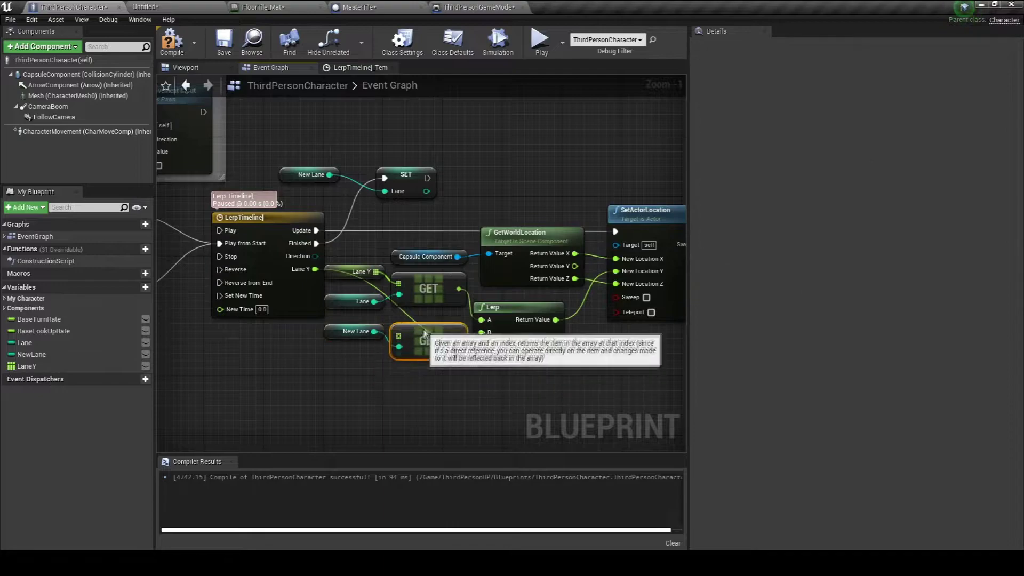
pyautogui.scroll(-4, 473, 375)
pyautogui.scroll(3, 394, 290)
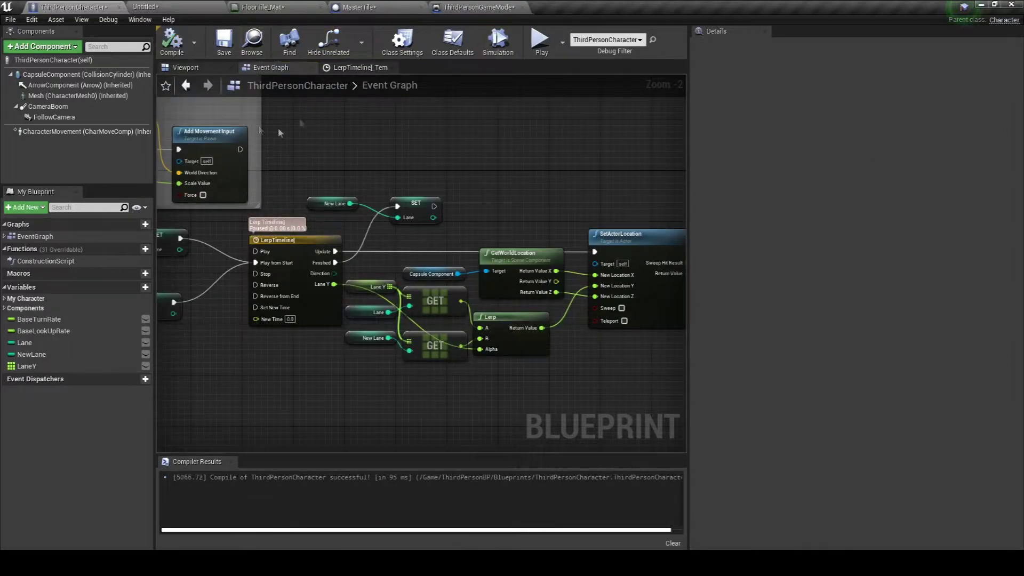
pyautogui.click(540, 40)
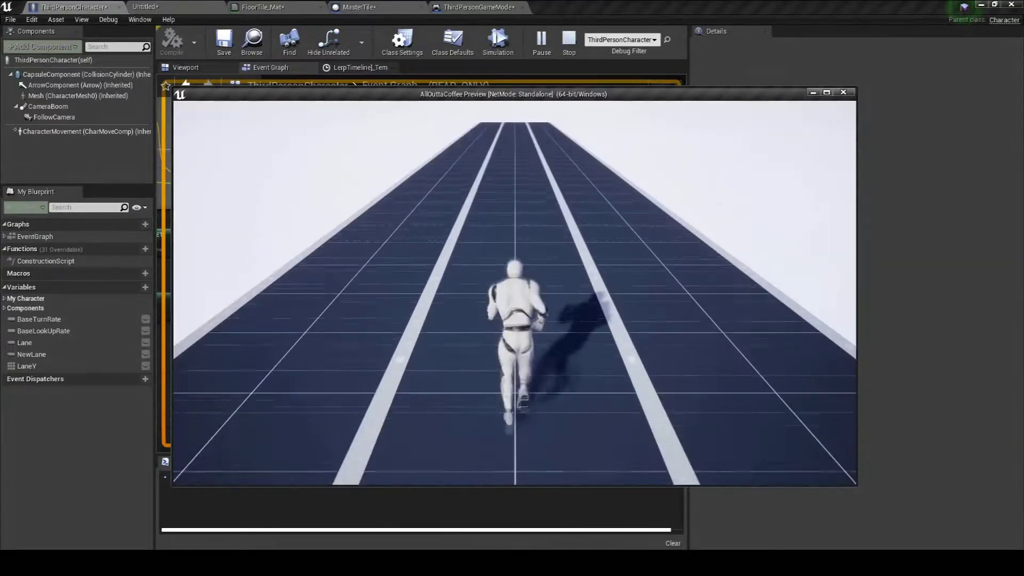
# Stop the play test and pan around the character's lane-switching movement input nodes.
pyautogui.press('Escape')
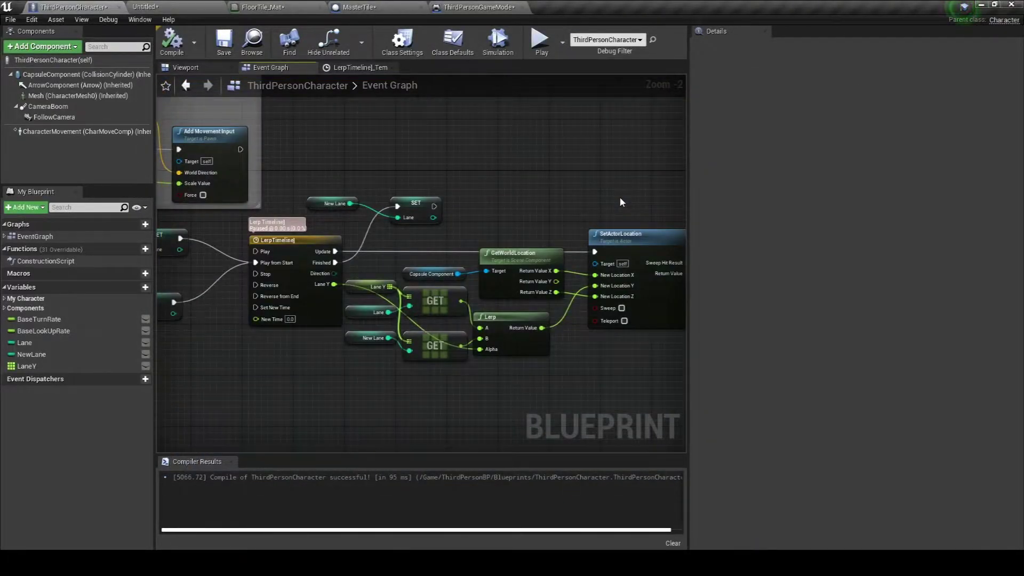
pyautogui.scroll(-3, 621, 202)
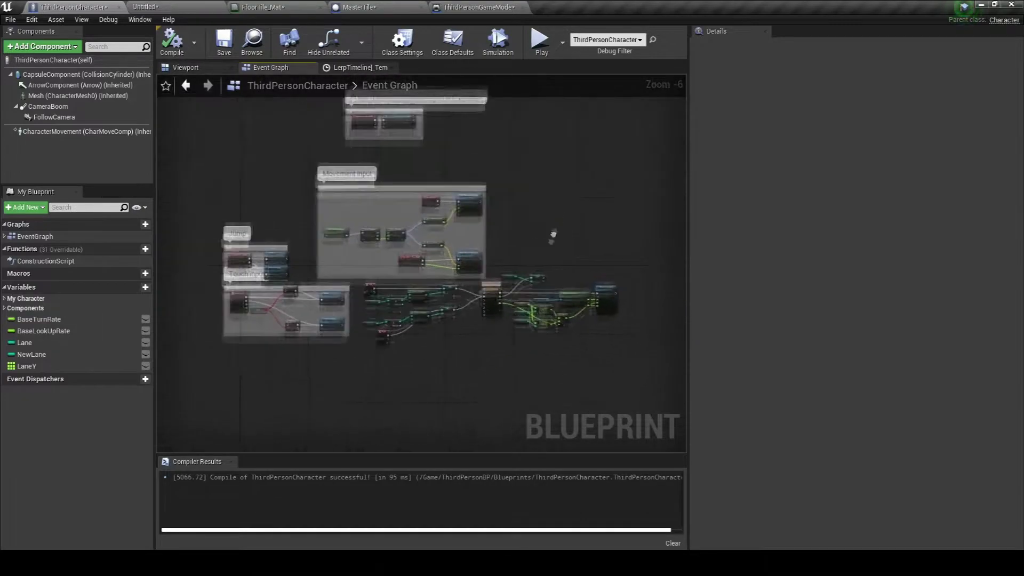
pyautogui.scroll(2, 472, 240)
pyautogui.moveTo(473, 240)
pyautogui.mouseDown(button='right')
pyautogui.moveTo(319, 266)
pyautogui.moveTo(315, 306)
pyautogui.moveTo(158, 317)
pyautogui.mouseUp(button='right')
pyautogui.scroll(1, 319, 265)
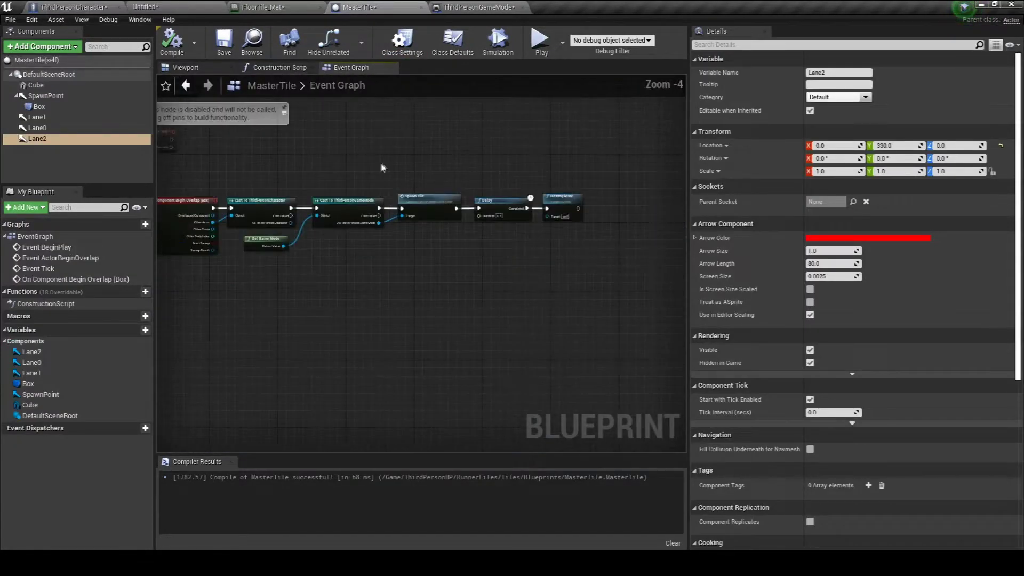
pyautogui.scroll(1, 382, 168)
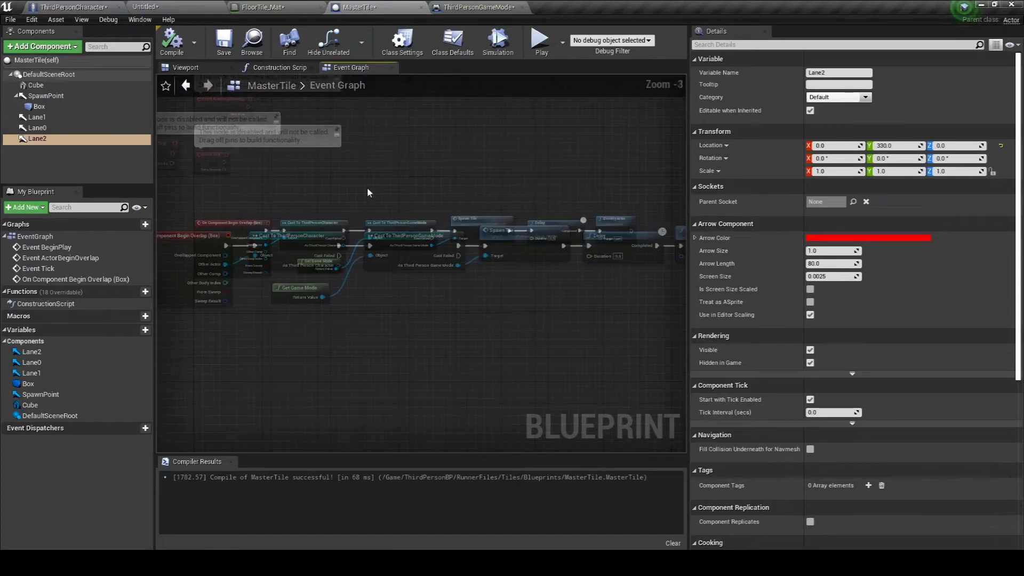
# Pan the MasterTile graph to the Spawn Tile, Delay and DestroyActor nodes.
pyautogui.scroll(2, 360, 187)
pyautogui.moveTo(360, 187); pyautogui.dragTo(224, 192, button='right')
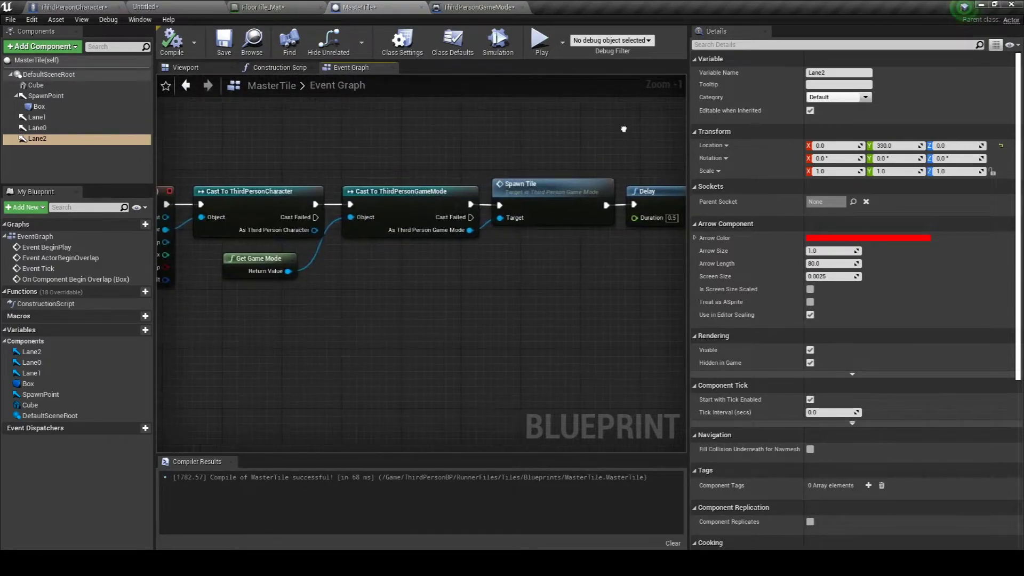
pyautogui.moveTo(629, 160); pyautogui.dragTo(493, 154, button='right')
# Add Integer variables CurrentPoints and PointsMultiplier to ThirdPersonGameMode and compile it.
pyautogui.click(478, 7)
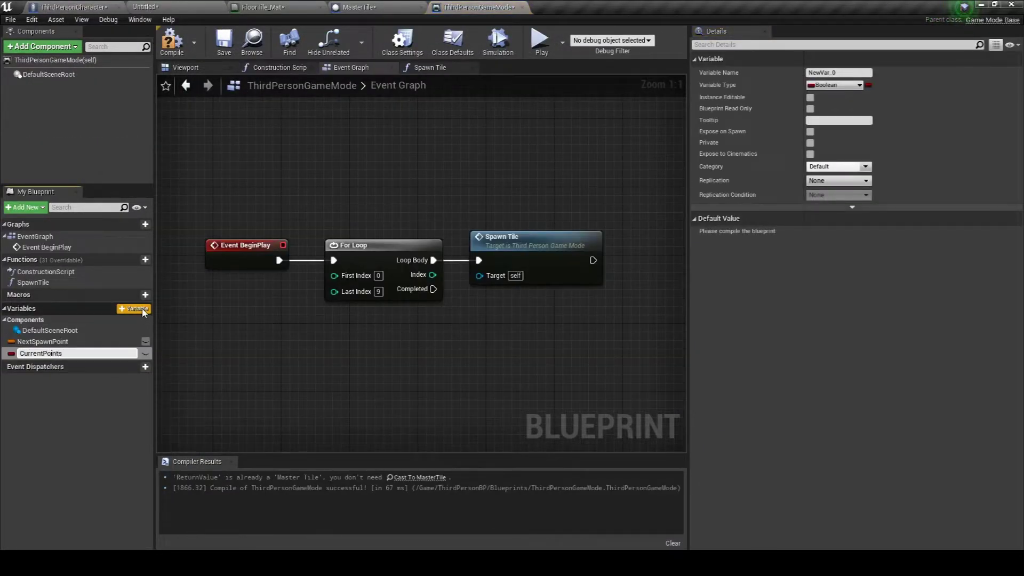
pyautogui.press('Return')
pyautogui.click(835, 85)
pyautogui.click(718, 138)
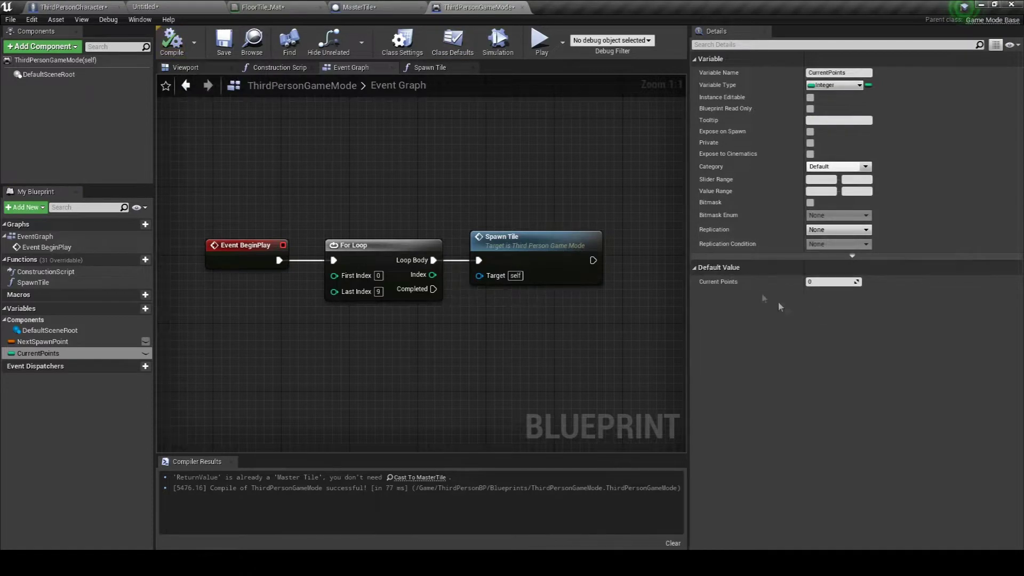
pyautogui.click(146, 308)
pyautogui.write('PointsMultiplier')
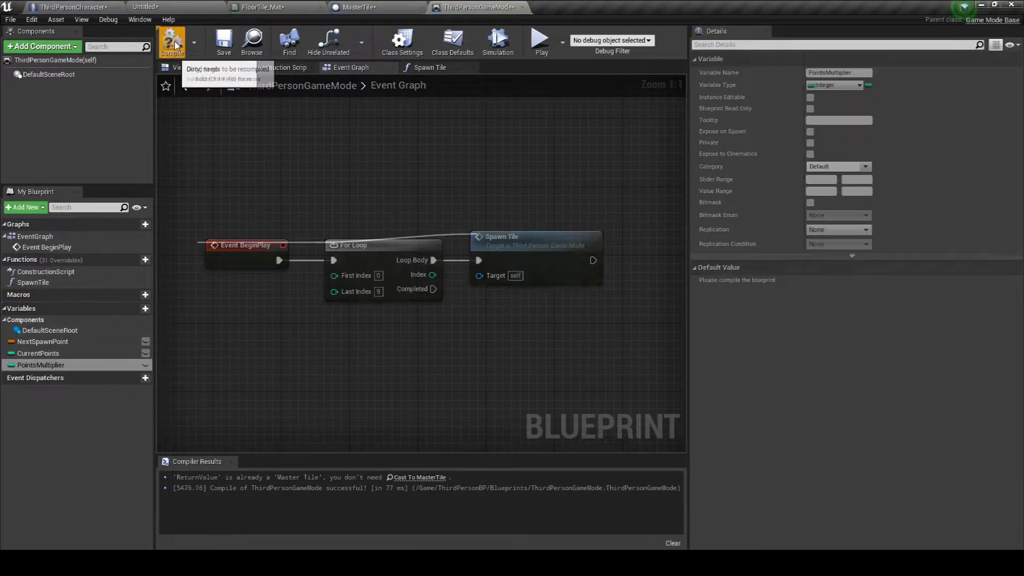
pyautogui.click(172, 42)
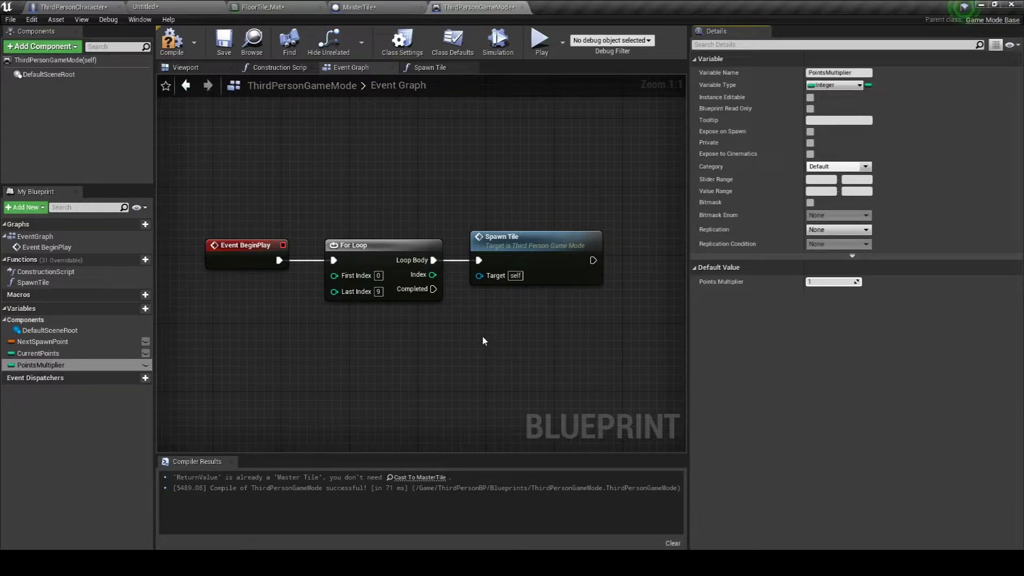
pyautogui.click(182, 8)
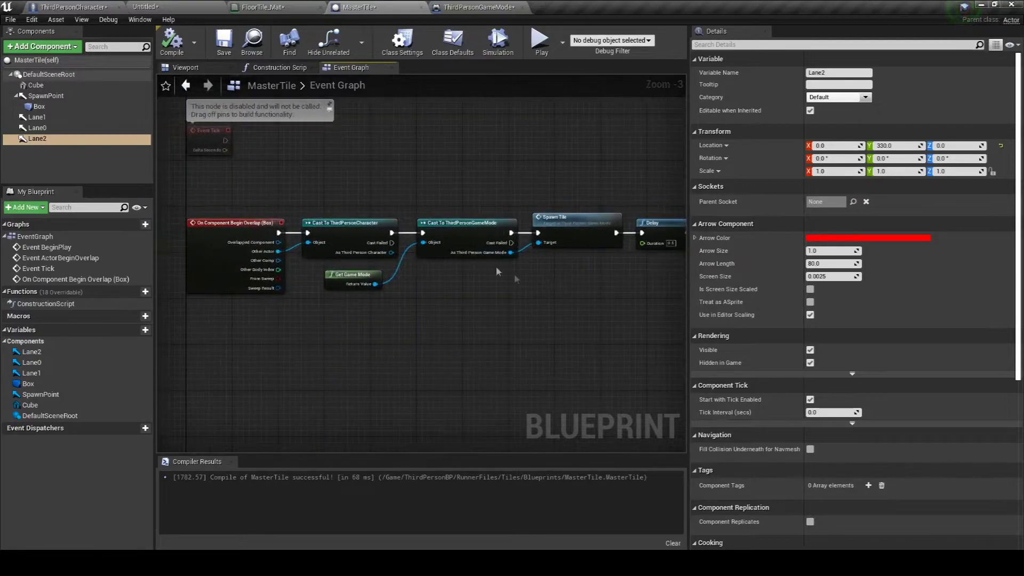
# In MasterTile, break the link between Delay and DestroyActor.
pyautogui.click(185, 67)
pyautogui.moveTo(374, 240); pyautogui.dragTo(383, 135, button='right')
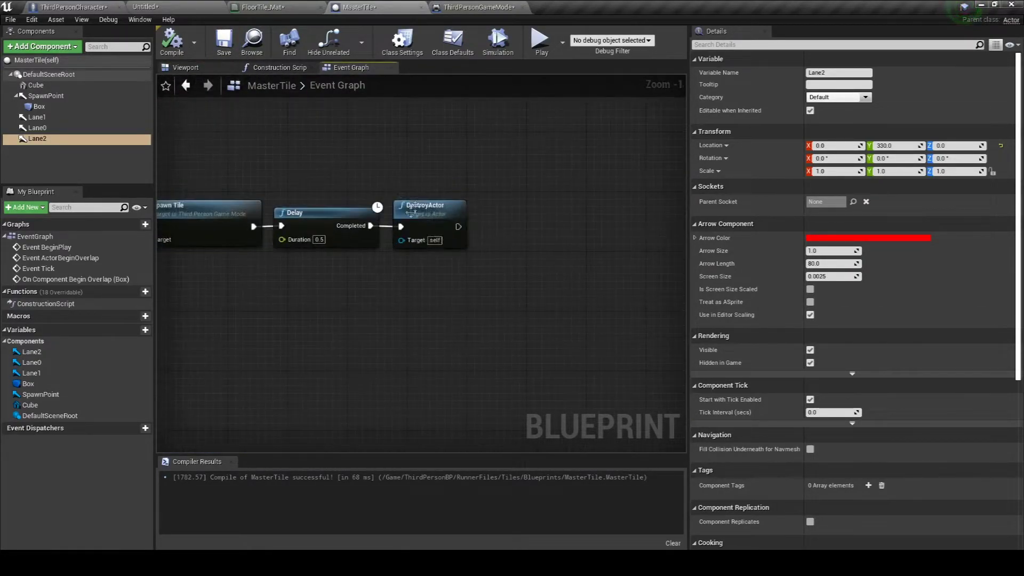
pyautogui.rightClick(326, 213)
pyautogui.moveTo(368, 248)
pyautogui.click(459, 248)
pyautogui.scroll(-3, 459, 248)
# Add a Cast To ThirdPersonGameMode node fed by Get Game Mode.
pyautogui.rightClick(423, 230)
pyautogui.write('cast to third')
pyautogui.press('Return')
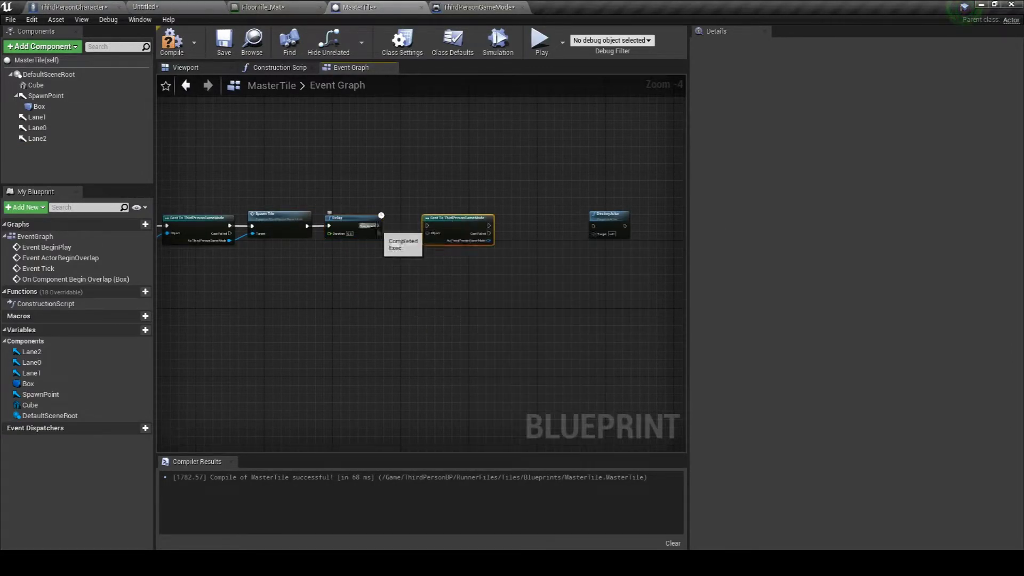
pyautogui.scroll(5, 380, 226)
pyautogui.moveTo(394, 227); pyautogui.dragTo(350, 275)
pyautogui.write('get game mo')
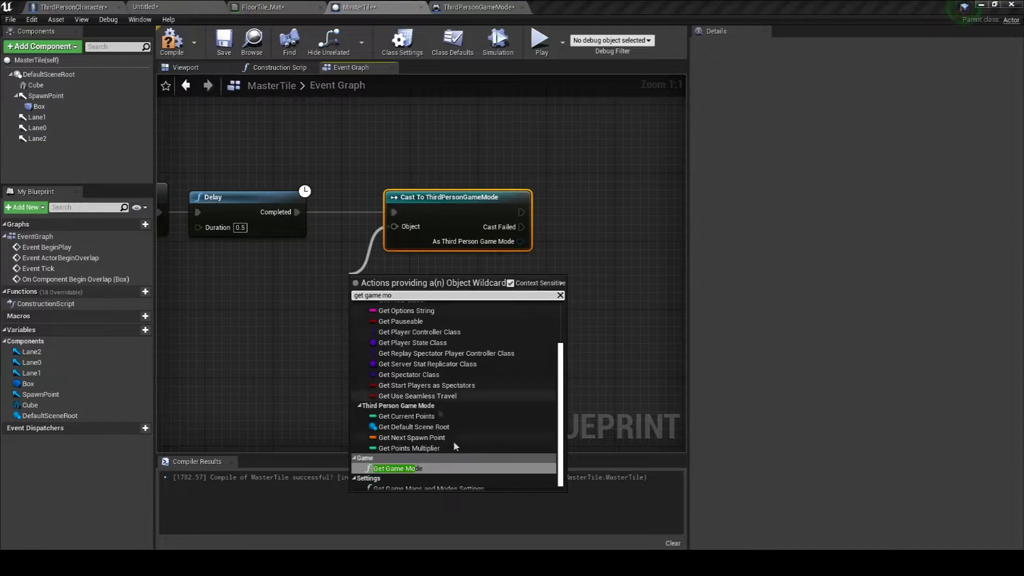
pyautogui.press('Return')
# Add a SET Current Points node after the successful cast.
pyautogui.moveTo(506, 212); pyautogui.dragTo(279, 256, button='right')
pyautogui.moveTo(279, 256); pyautogui.dragTo(342, 265)
pyautogui.write('set c')
pyautogui.click(418, 335)
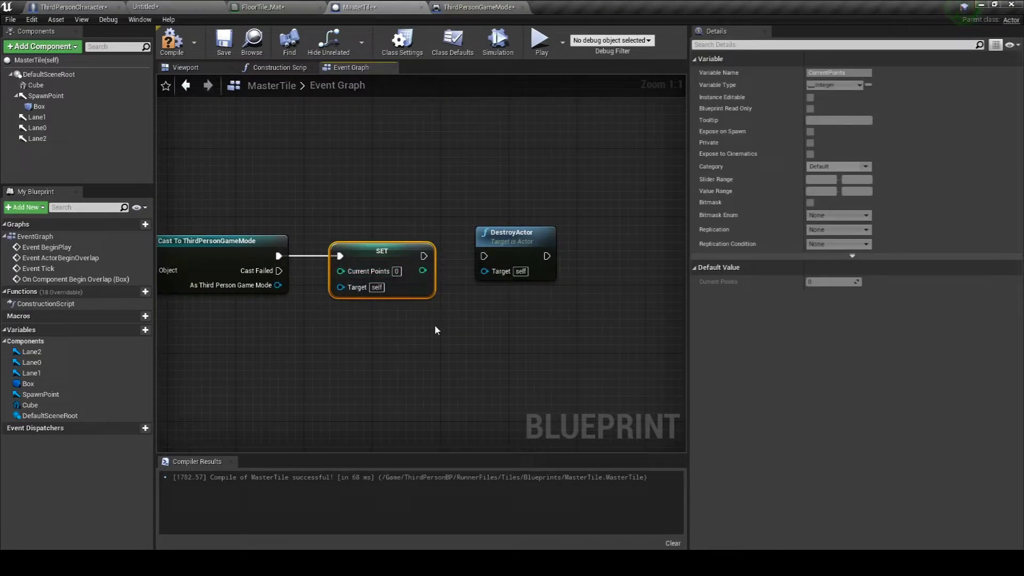
pyautogui.moveTo(437, 329); pyautogui.dragTo(432, 368, button='right')
pyautogui.click(511, 415)
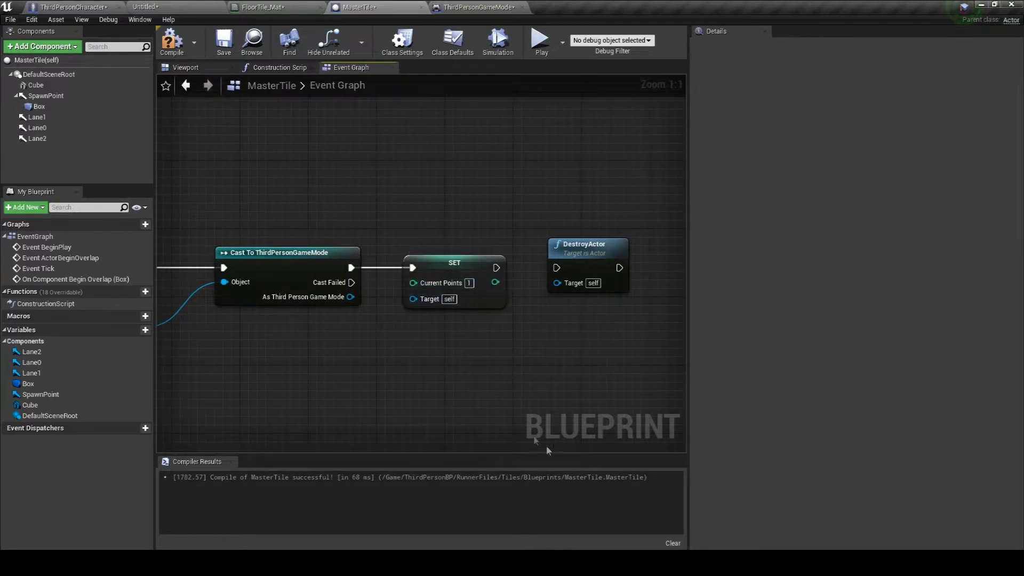
# Get Current Points from the cast and feed it into an integer addition node.
pyautogui.moveTo(387, 354); pyautogui.dragTo(440, 315, button='right')
pyautogui.moveTo(404, 257); pyautogui.dragTo(320, 341)
pyautogui.write('get curren')
pyautogui.press('Return')
pyautogui.moveTo(421, 343); pyautogui.dragTo(474, 350)
pyautogui.click(512, 253)
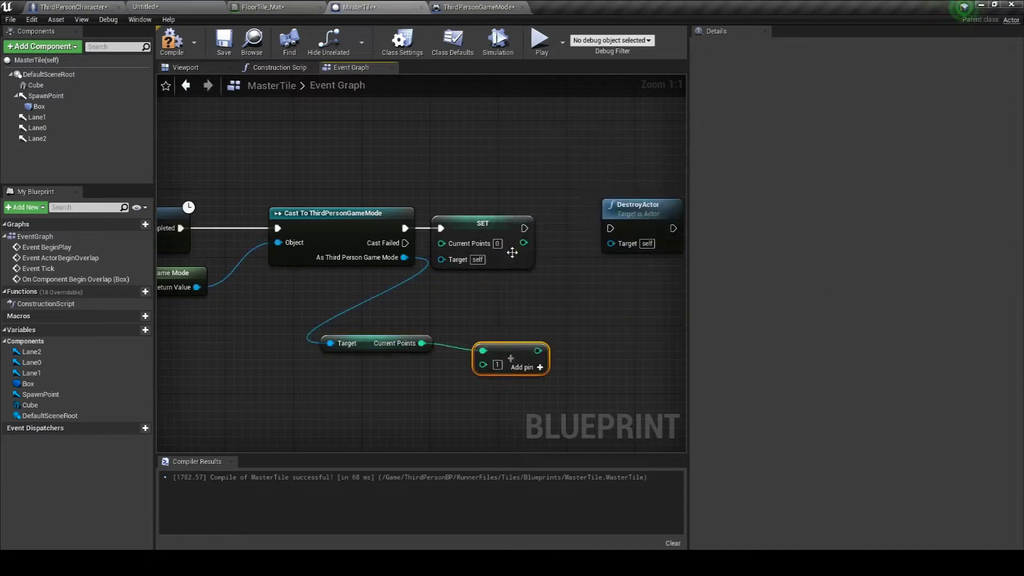
pyautogui.moveTo(507, 336); pyautogui.dragTo(441, 316, button='right')
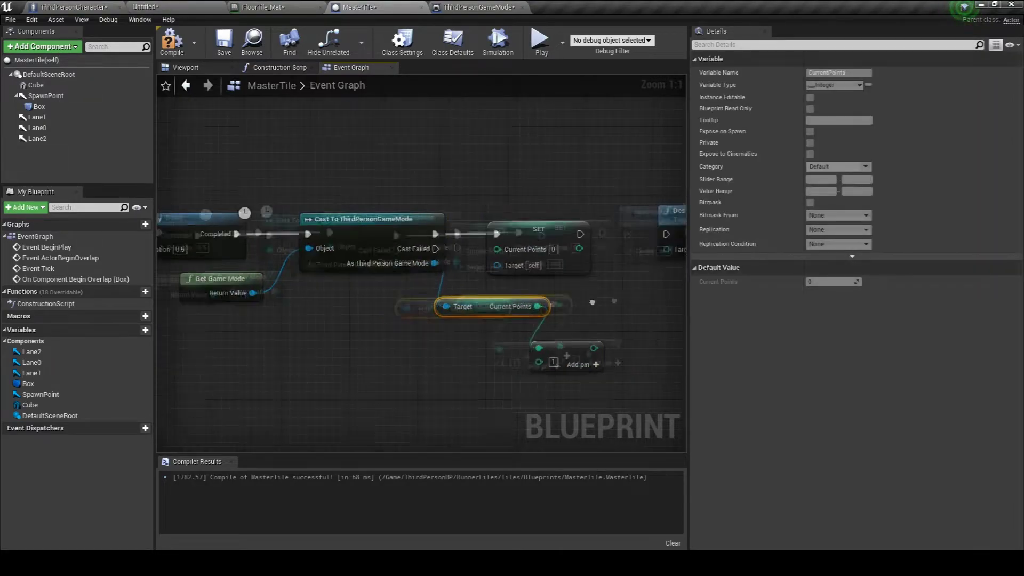
pyautogui.moveTo(447, 319); pyautogui.dragTo(421, 319)
pyautogui.moveTo(484, 340); pyautogui.dragTo(600, 333, button='right')
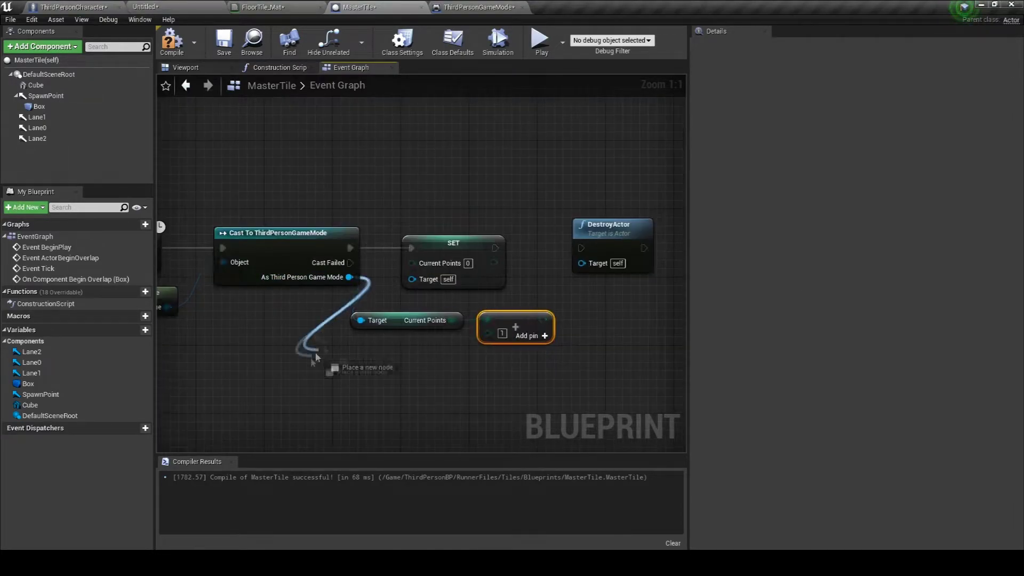
# Get Points Multiplier from the cast and run it through a multiply node.
pyautogui.moveTo(315, 357); pyautogui.dragTo(315, 357)
pyautogui.write('points')
pyautogui.click(363, 279)
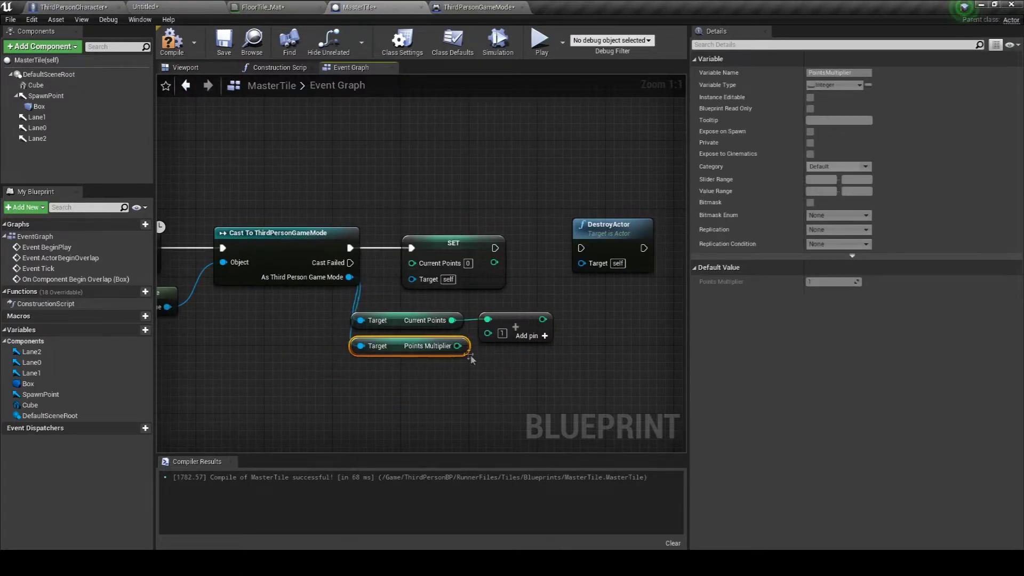
pyautogui.moveTo(458, 346); pyautogui.dragTo(478, 374)
pyautogui.write('*')
pyautogui.press('Return')
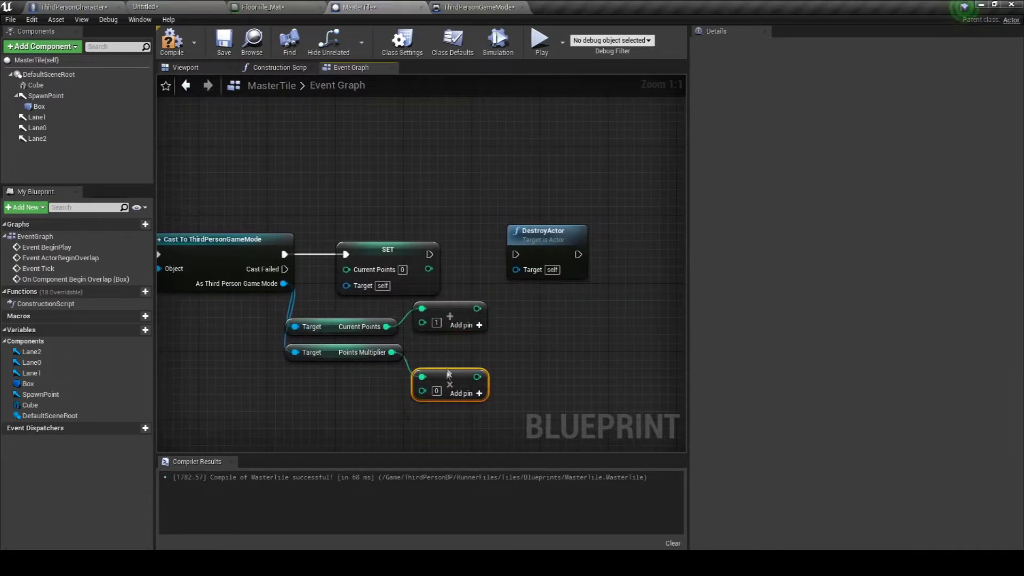
pyautogui.moveTo(459, 356); pyautogui.dragTo(459, 374)
pyautogui.moveTo(534, 340); pyautogui.dragTo(442, 322, button='right')
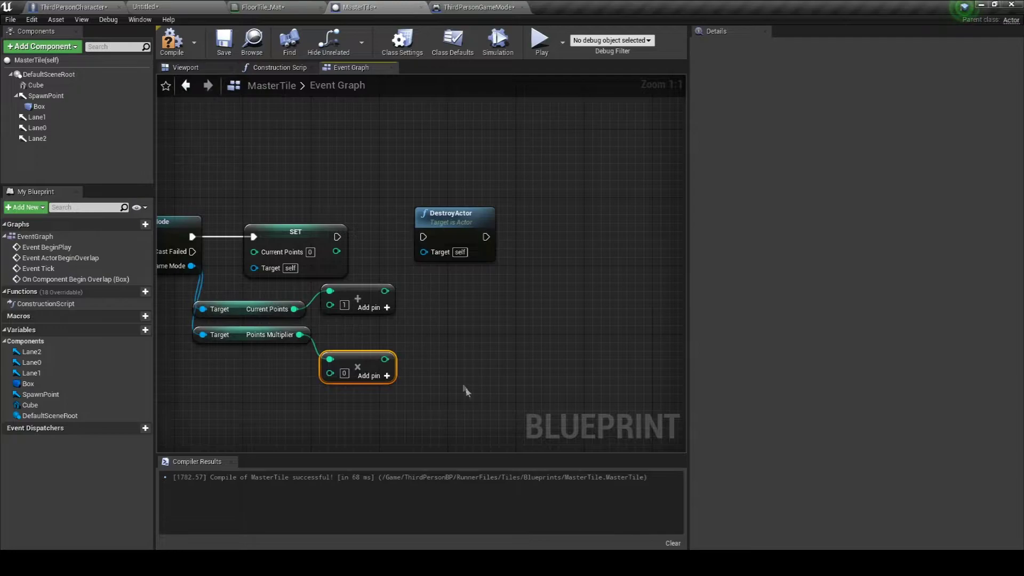
pyautogui.moveTo(375, 282); pyautogui.dragTo(437, 293, button='right')
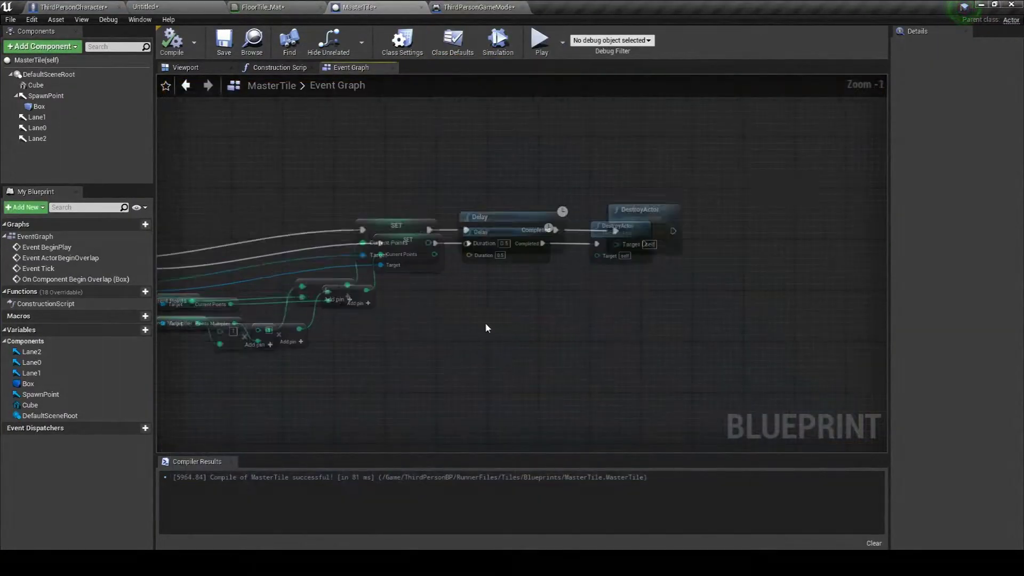
# Insert a Print String between SET and Delay, then run a quick play test.
pyautogui.moveTo(431, 209); pyautogui.dragTo(486, 267)
pyautogui.write('print')
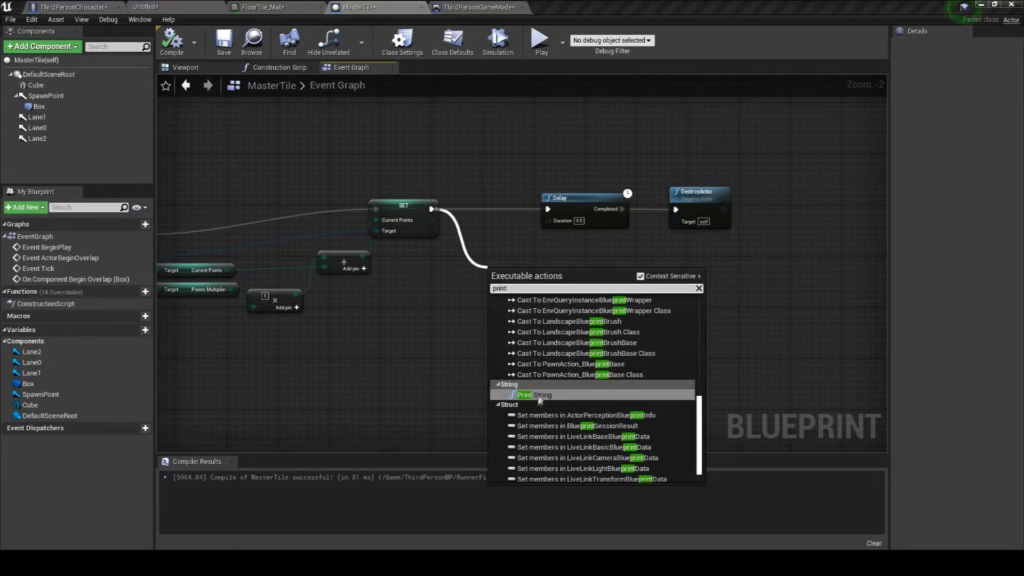
pyautogui.click(534, 395)
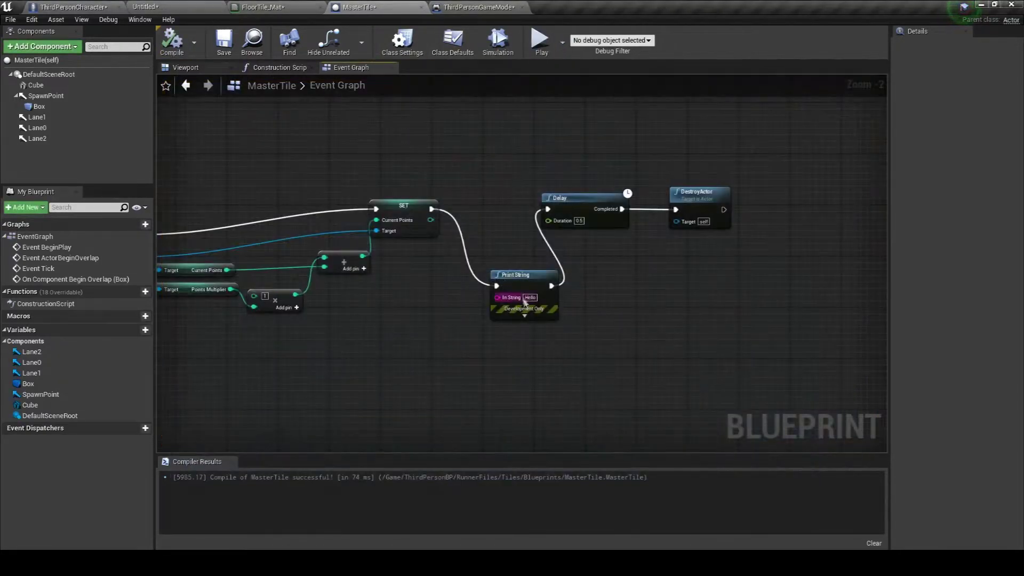
pyautogui.click(542, 53)
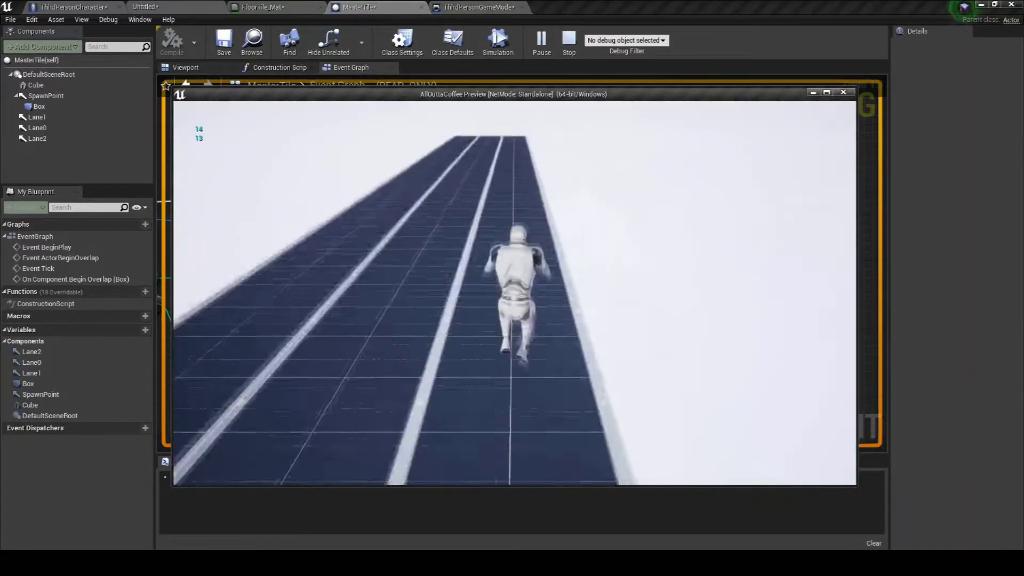
pyautogui.press('Escape')
pyautogui.click(458, 7)
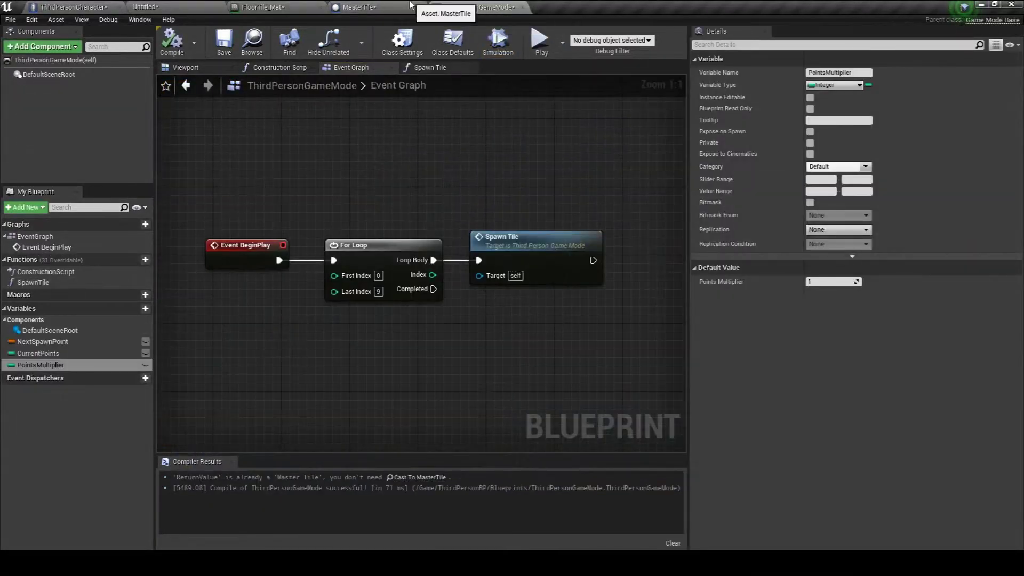
# Create a Widget Blueprint named RunnerHUD in the parent content folder.
pyautogui.click(211, 6)
pyautogui.rightClick(108, 400)
pyautogui.click(111, 451)
pyautogui.rightClick(87, 446)
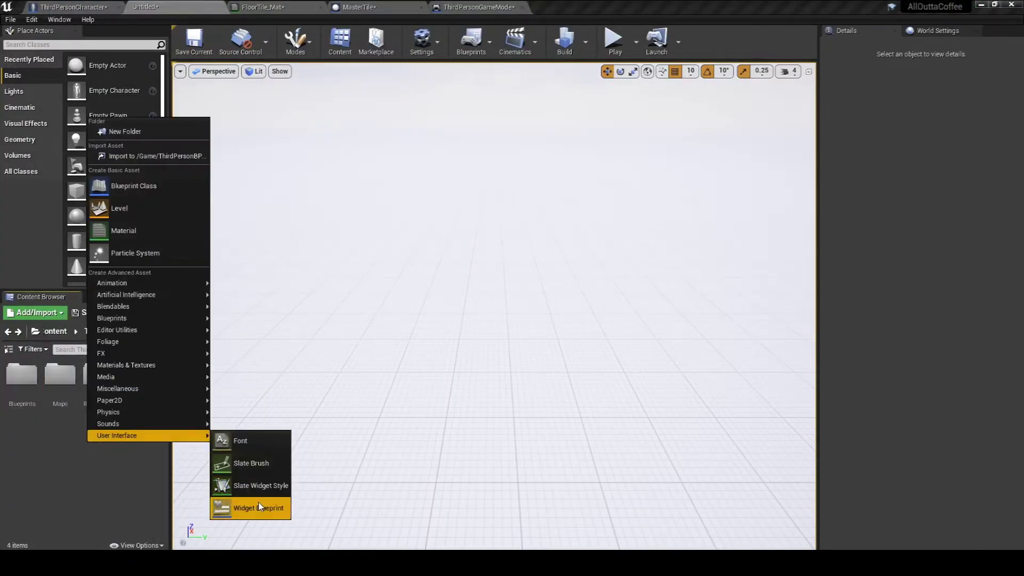
pyautogui.click(245, 507)
pyautogui.write('RunnerHUD')
pyautogui.press('Return')
# Place a bold size-100 text block near the top of the RunnerHUD canvas.
pyautogui.doubleClick(145, 376)
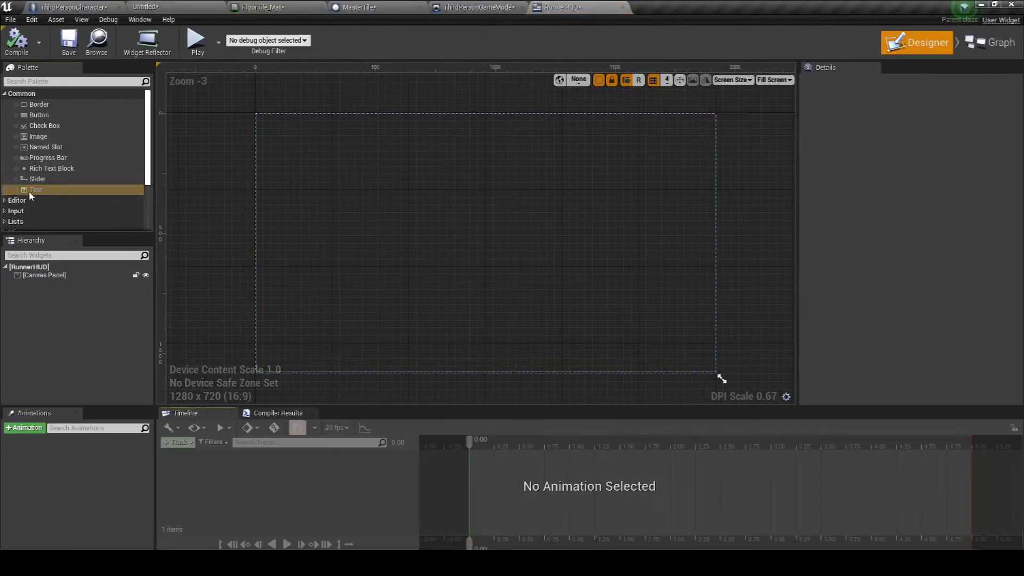
pyautogui.moveTo(361, 143); pyautogui.dragTo(676, 143)
pyautogui.scroll(5, 558, 336)
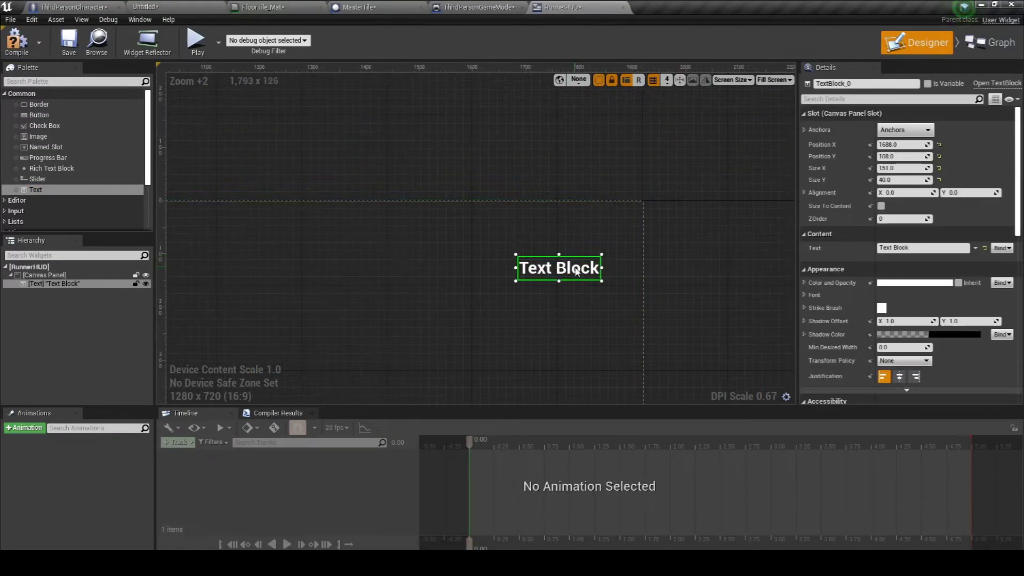
pyautogui.moveTo(601, 249); pyautogui.dragTo(602, 223)
pyautogui.scroll(-1, 907, 240)
pyautogui.moveTo(887, 319)
pyautogui.mouseDown()
pyautogui.moveTo(907, 319)
pyautogui.moveTo(854, 319)
pyautogui.mouseUp()
pyautogui.scroll(1, 902, 147)
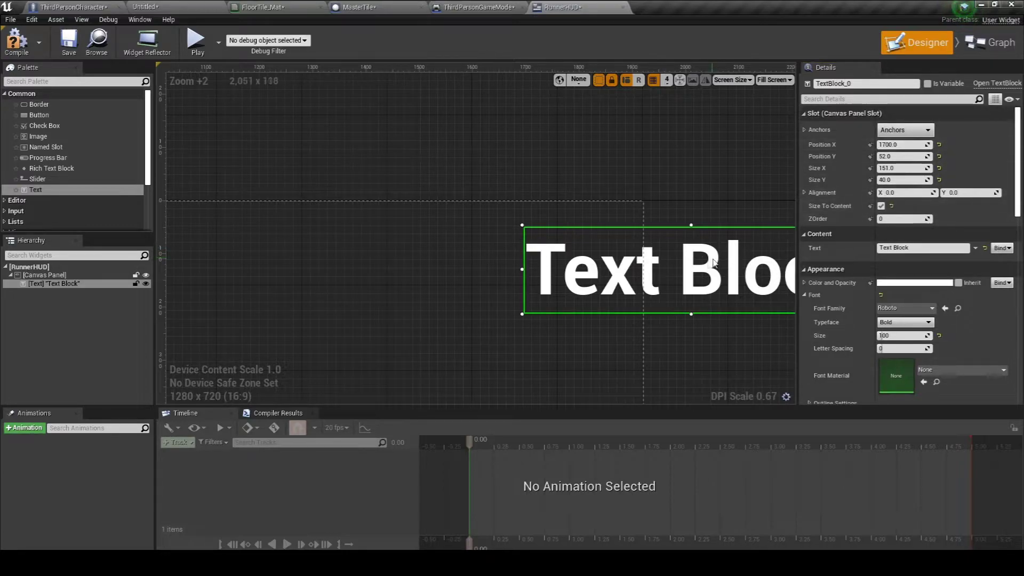
pyautogui.moveTo(714, 261); pyautogui.dragTo(489, 246)
# Anchor the text block top-right and create a binding for its text.
pyautogui.click(905, 129)
pyautogui.click(960, 153)
pyautogui.scroll(-4, 693, 240)
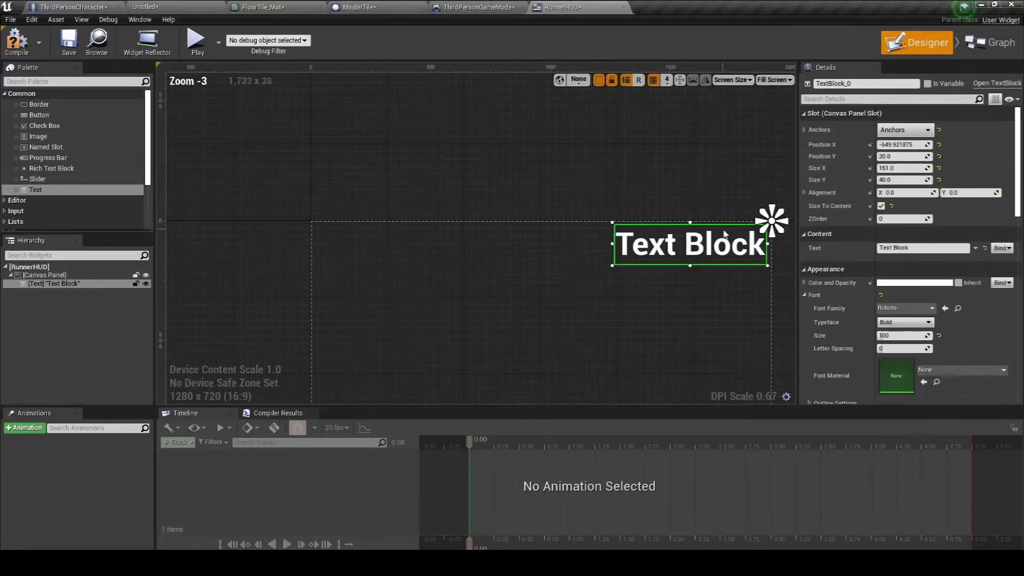
pyautogui.scroll(1, 694, 240)
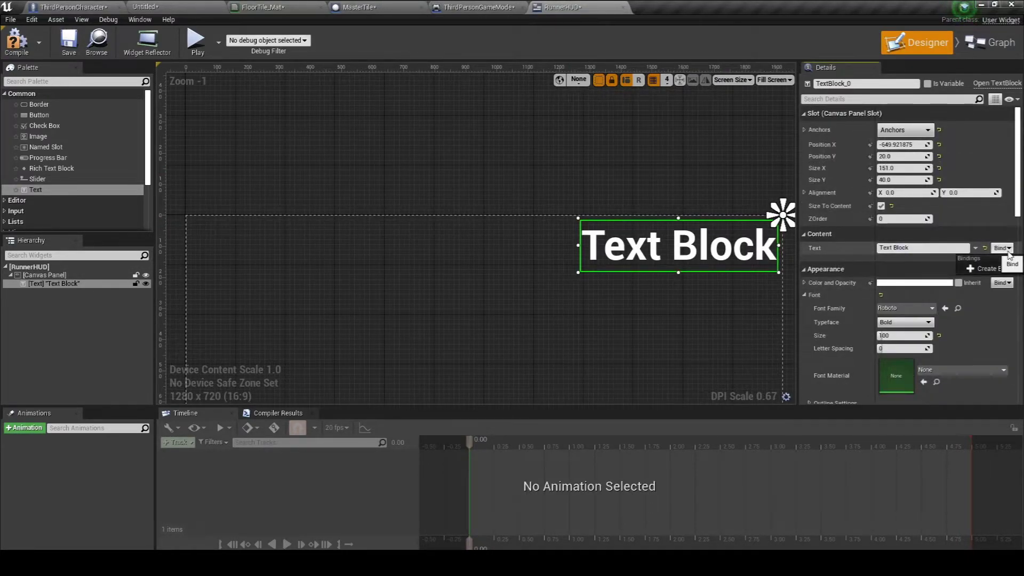
pyautogui.click(984, 269)
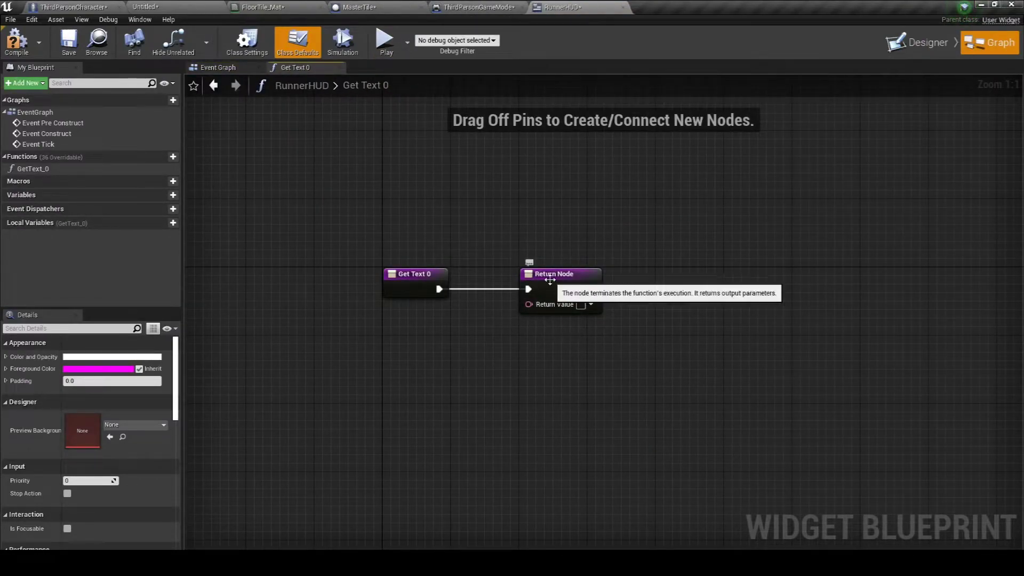
# In GetText_0, add a Cast To ThirdPersonGameMode fed by Get Game Mode.
pyautogui.moveTo(550, 281); pyautogui.dragTo(693, 280)
pyautogui.moveTo(440, 289); pyautogui.dragTo(478, 316)
pyautogui.write('cast to thir')
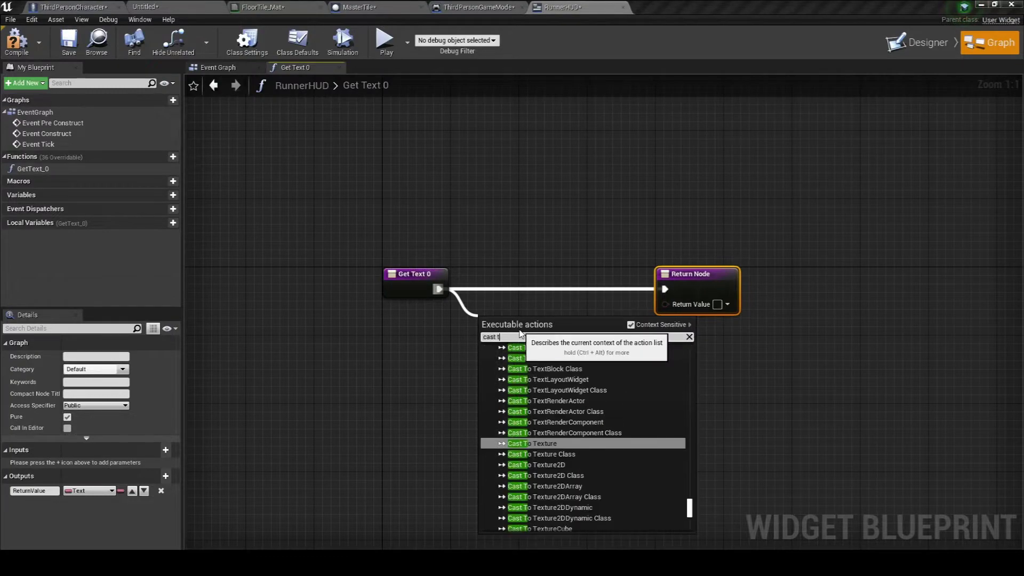
pyautogui.click(556, 410)
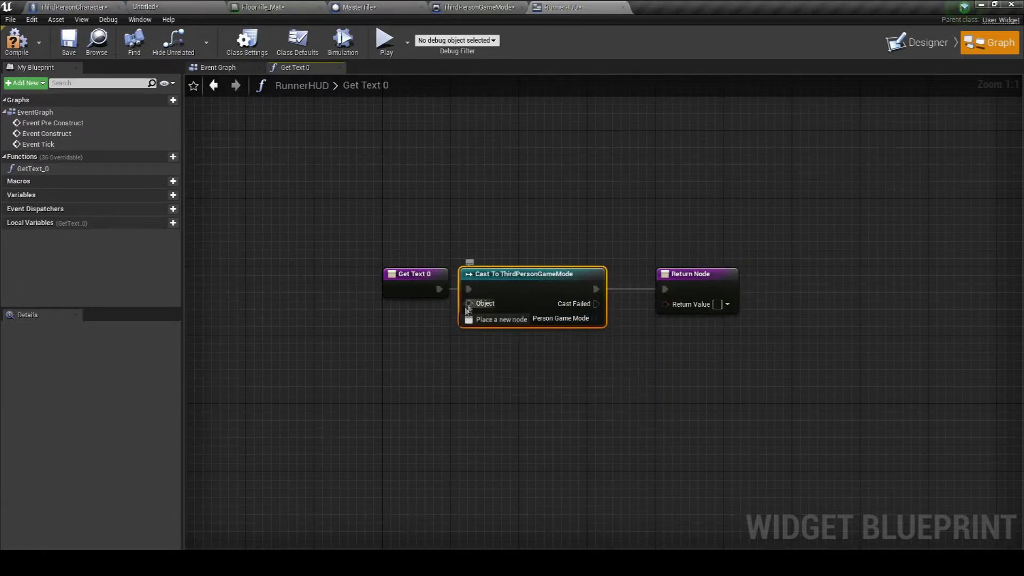
pyautogui.moveTo(468, 309); pyautogui.dragTo(430, 320)
pyautogui.write('get gameo')
pyautogui.press('Return')
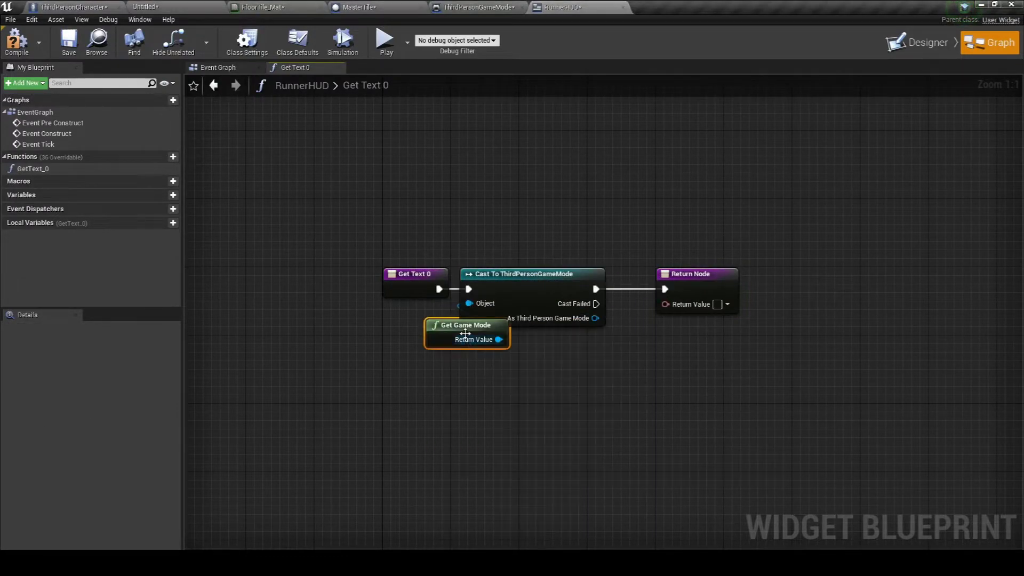
# Return Current Points via integer ToText with minimum 4 digits, and tidy the nodes.
pyautogui.moveTo(595, 318); pyautogui.dragTo(622, 362)
pyautogui.write('get cur')
pyautogui.press('Return')
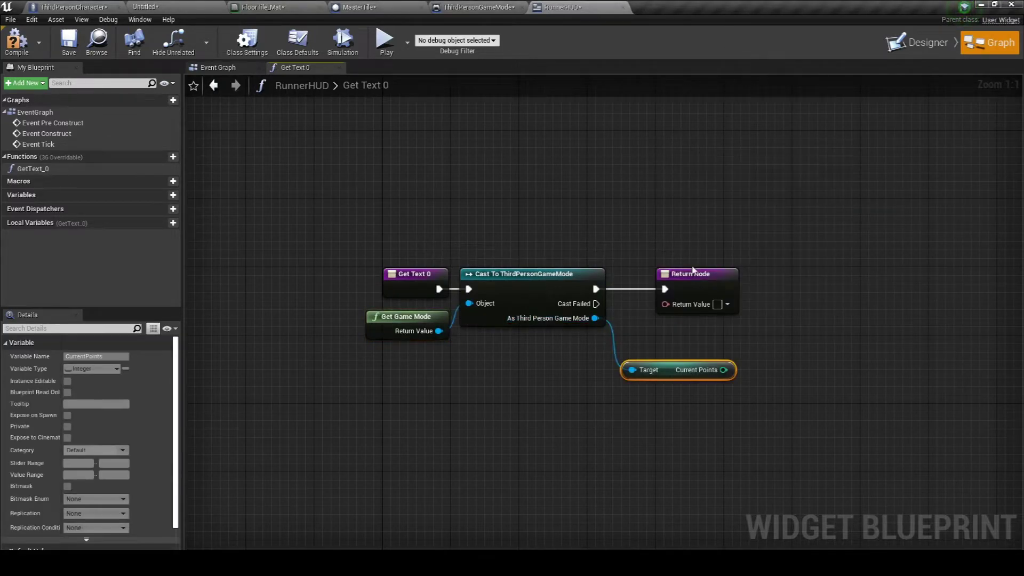
pyautogui.moveTo(724, 370); pyautogui.dragTo(768, 303)
pyautogui.moveTo(640, 370); pyautogui.dragTo(555, 343)
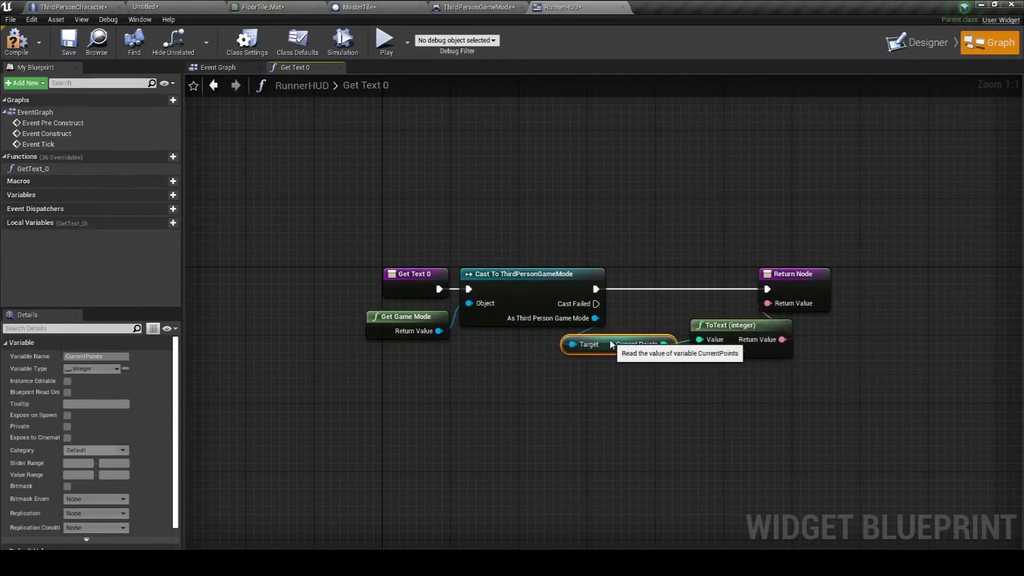
pyautogui.moveTo(731, 325); pyautogui.dragTo(697, 298)
pyautogui.click(707, 325)
pyautogui.moveTo(862, 372); pyautogui.dragTo(759, 373, button='right')
pyautogui.moveTo(705, 285); pyautogui.dragTo(846, 280)
pyautogui.moveTo(587, 305); pyautogui.dragTo(647, 305)
pyautogui.moveTo(503, 345); pyautogui.dragTo(528, 353)
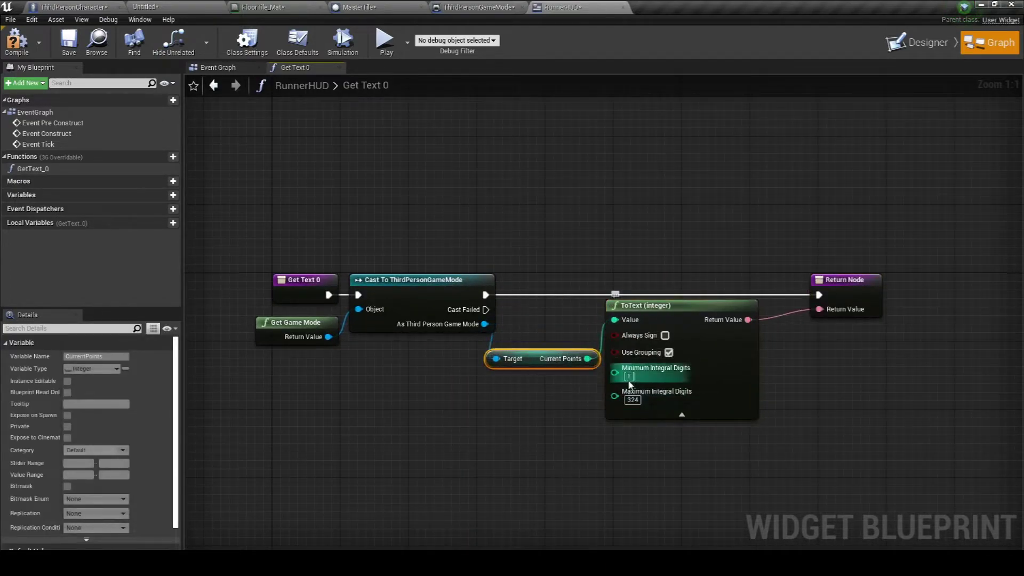
pyautogui.click(816, 394)
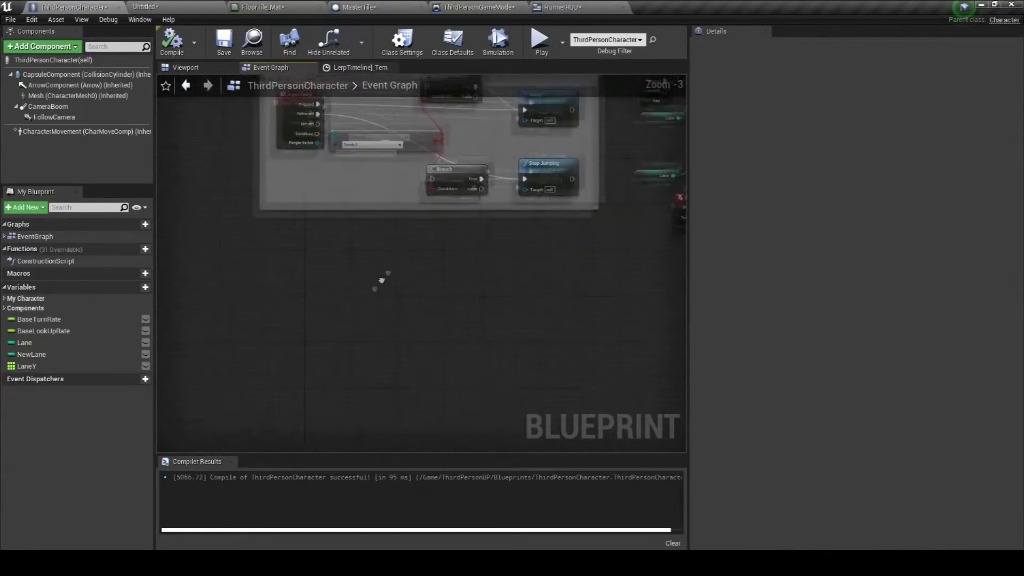
# On Event BeginPlay, create a RunnerHUD widget, add it to the viewport, and play-test.
pyautogui.rightClick(318, 297)
pyautogui.write('begin pla')
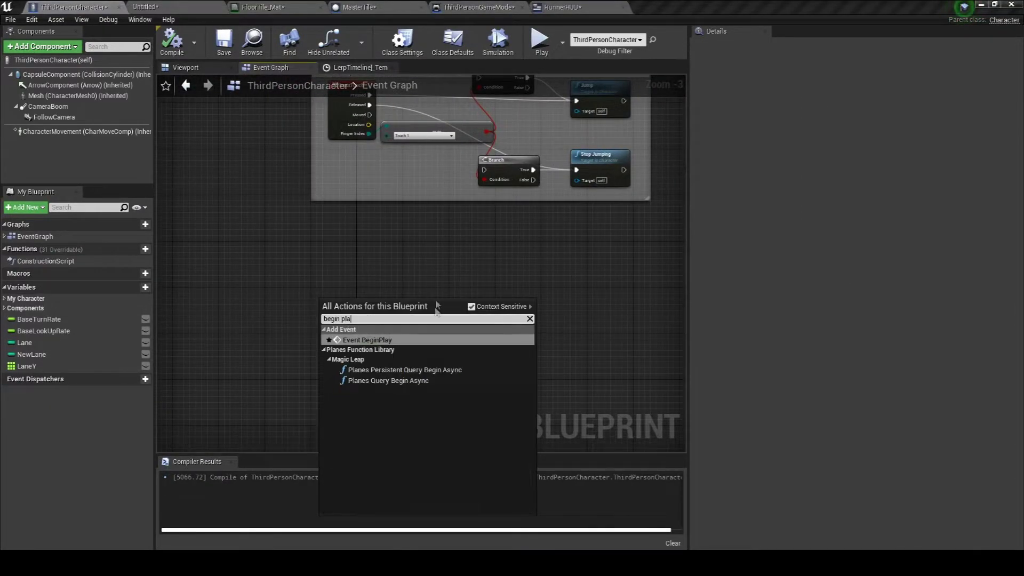
pyautogui.press('Return')
pyautogui.moveTo(369, 314); pyautogui.dragTo(423, 327)
pyautogui.write('create widget')
pyautogui.press('Return')
pyautogui.click(440, 341)
pyautogui.click(464, 386)
pyautogui.moveTo(504, 341); pyautogui.dragTo(536, 311)
pyautogui.click(572, 295)
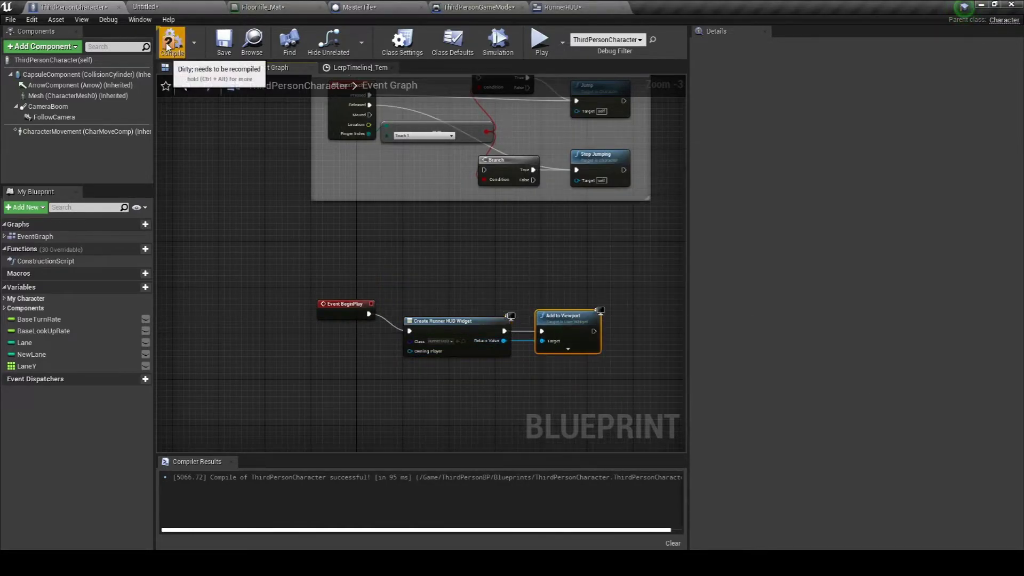
pyautogui.click(542, 43)
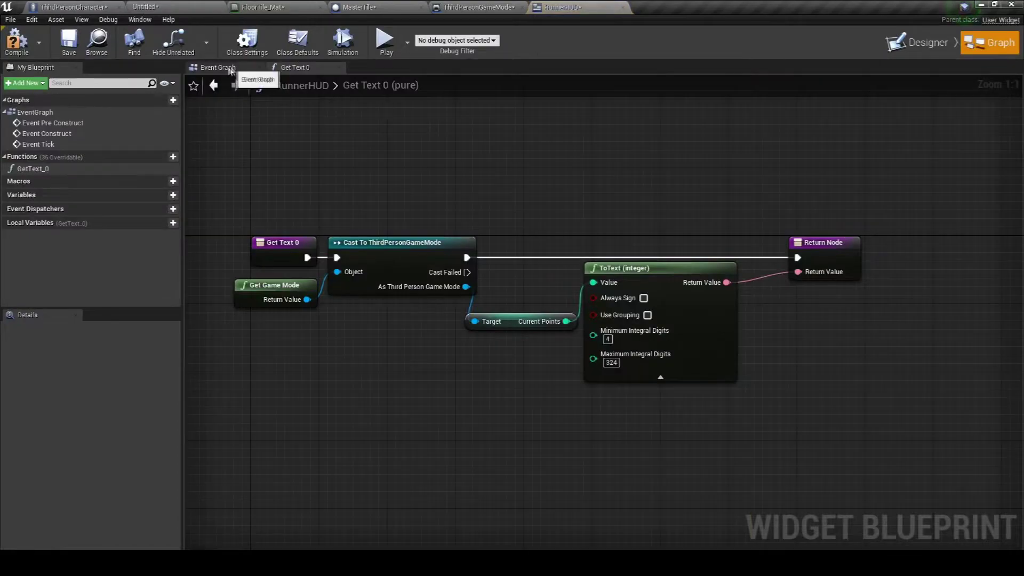
# Check RunnerHUD's text block and watch the score reach 0082 during play.
pyautogui.click(904, 53)
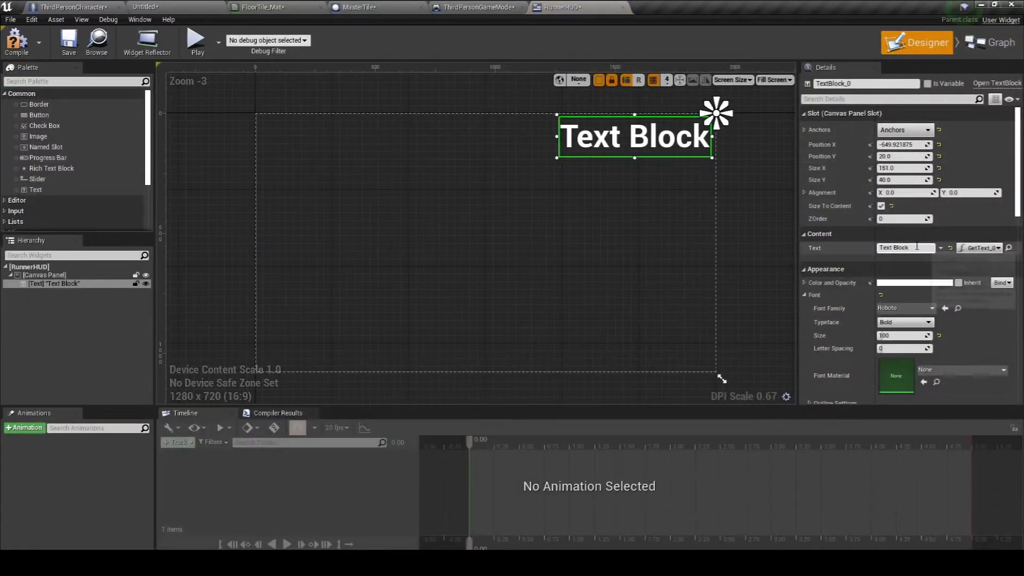
pyautogui.click(980, 44)
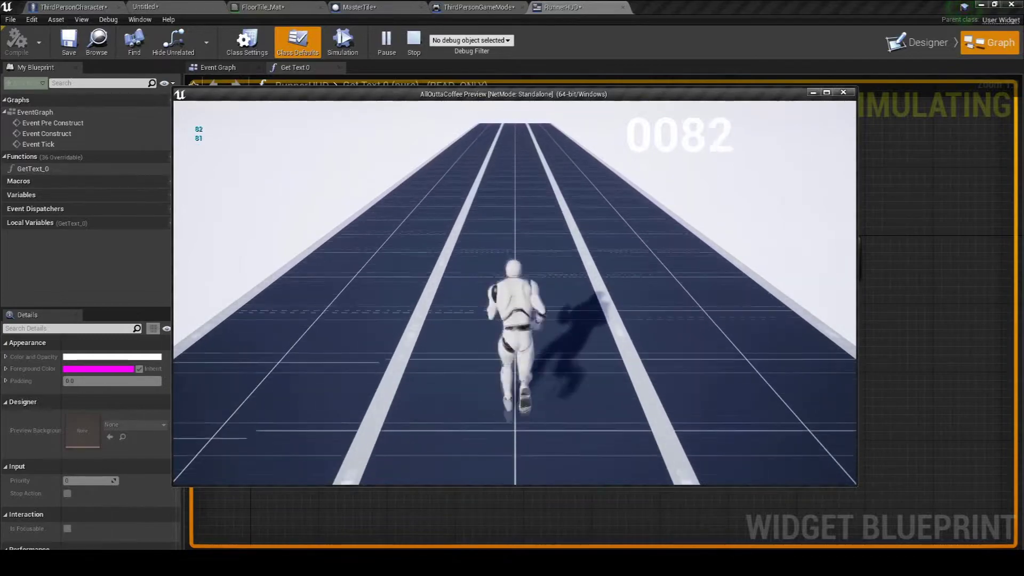
pyautogui.press('Escape')
pyautogui.scroll(-3, 502, 232)
pyautogui.click(356, 7)
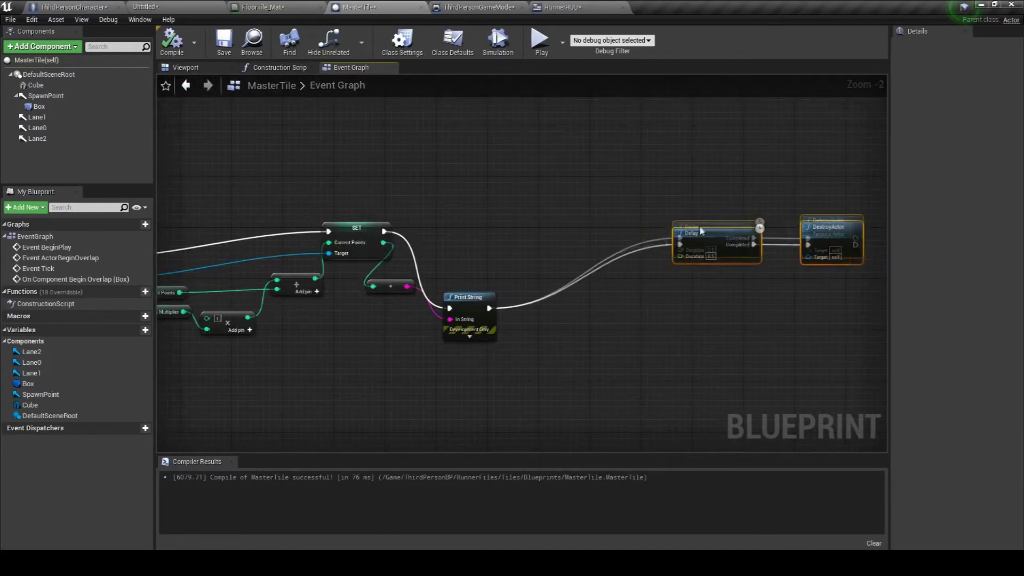
# Add a Cast To ThirdPersonCharacter after Print String, fed by Get Player Character.
pyautogui.scroll(3, 543, 275)
pyautogui.rightClick(543, 272)
pyautogui.write('cast t')
pyautogui.write('hird')
pyautogui.click(597, 325)
pyautogui.moveTo(467, 232)
pyautogui.mouseDown()
pyautogui.moveTo(543, 283)
pyautogui.moveTo(580, 228)
pyautogui.mouseUp()
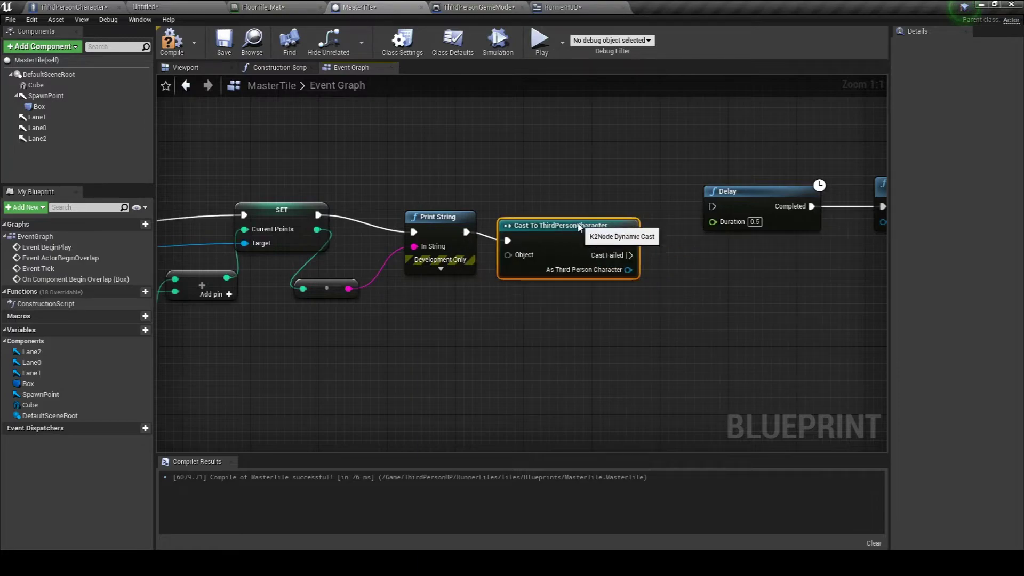
pyautogui.moveTo(597, 282); pyautogui.dragTo(530, 310, button='right')
pyautogui.moveTo(440, 276); pyautogui.dragTo(424, 335)
pyautogui.write('get game mo')
pyautogui.press('BackSpace')
pyautogui.press('BackSpace')
pyautogui.press('BackSpace')
pyautogui.write('player')
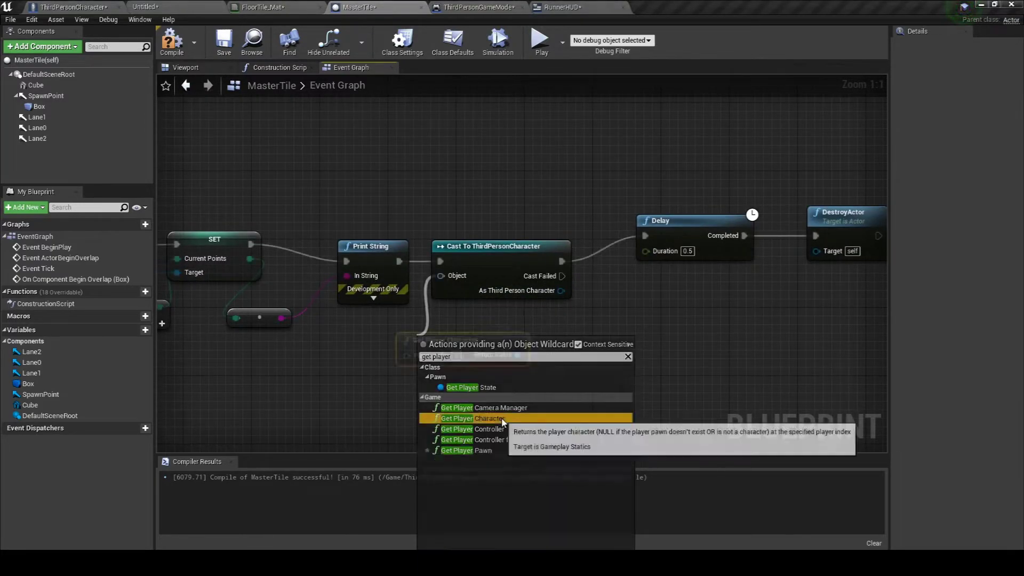
pyautogui.click(464, 494)
# Get the cast character's Character Movement and add a Set Max Walk Speed node.
pyautogui.moveTo(555, 293); pyautogui.dragTo(614, 315)
pyautogui.write('get character move')
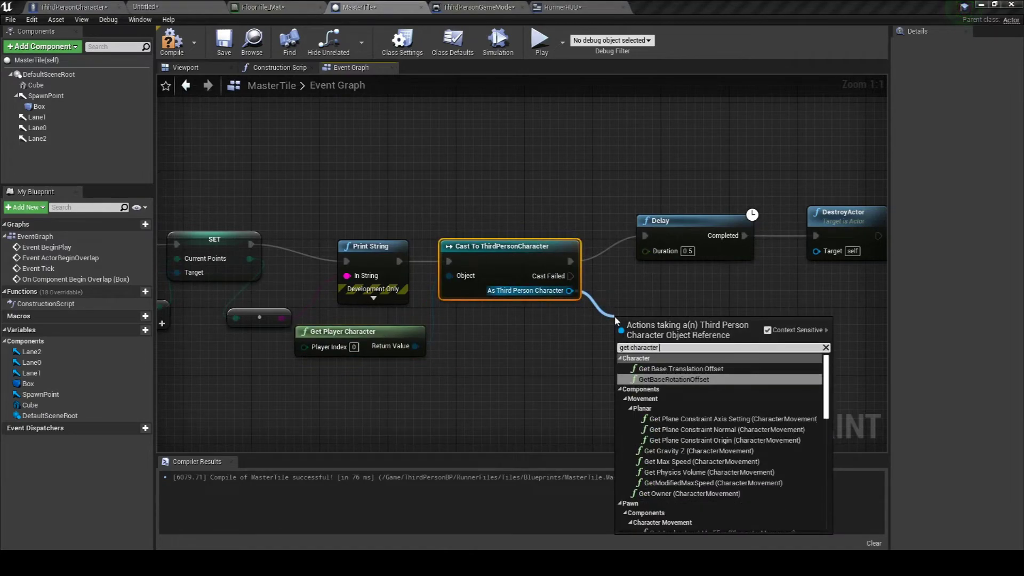
pyautogui.click(693, 527)
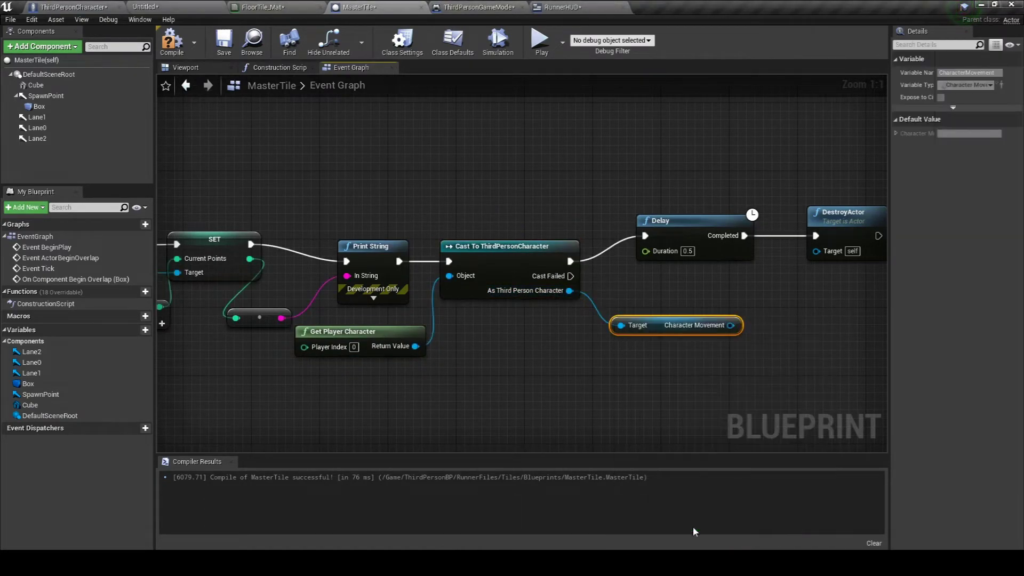
pyautogui.moveTo(679, 317); pyautogui.dragTo(723, 328)
pyautogui.write('set max')
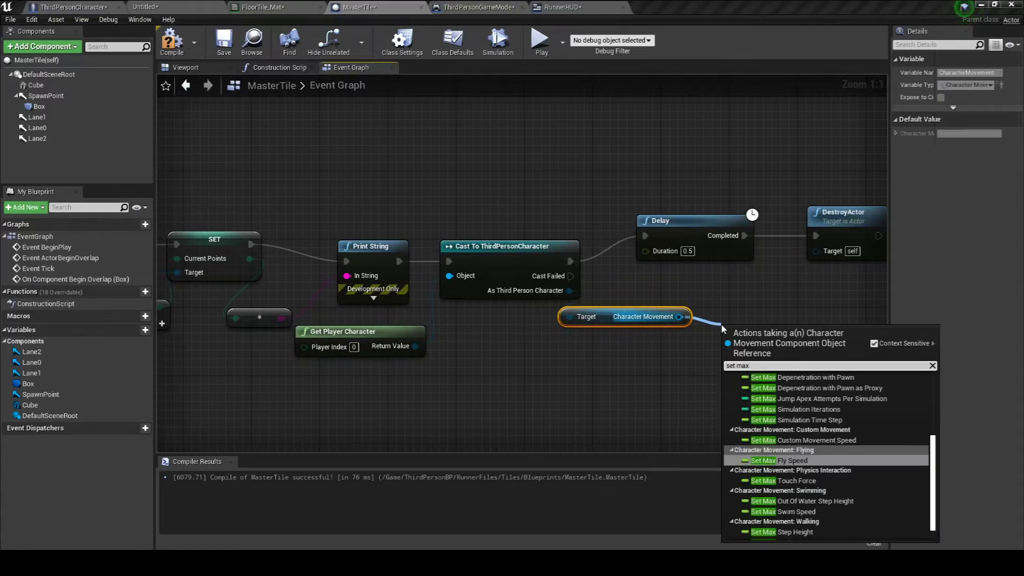
pyautogui.scroll(-3, 827, 454)
pyautogui.click(790, 428)
pyautogui.moveTo(796, 294); pyautogui.dragTo(572, 338, button='right')
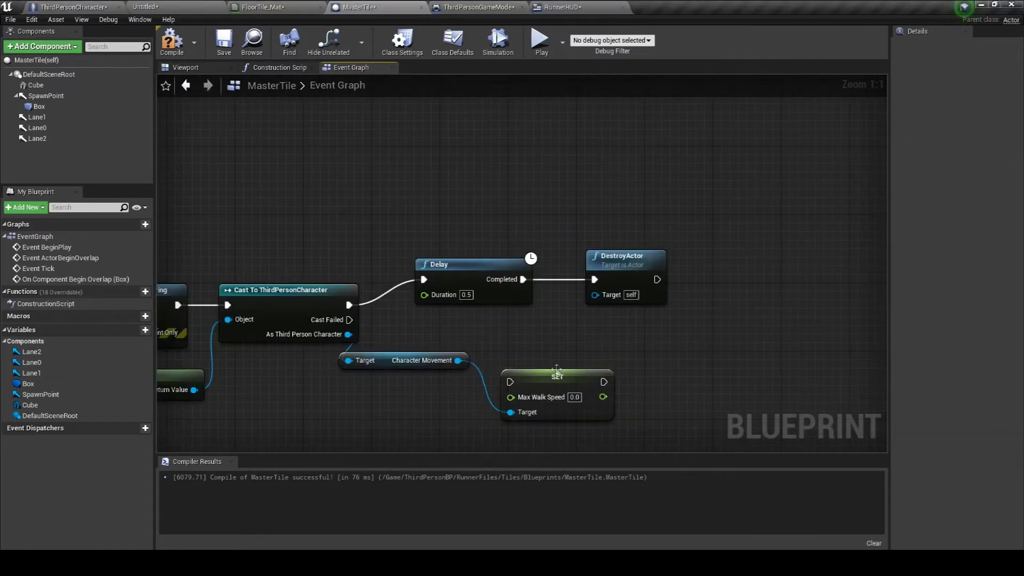
pyautogui.click(660, 396)
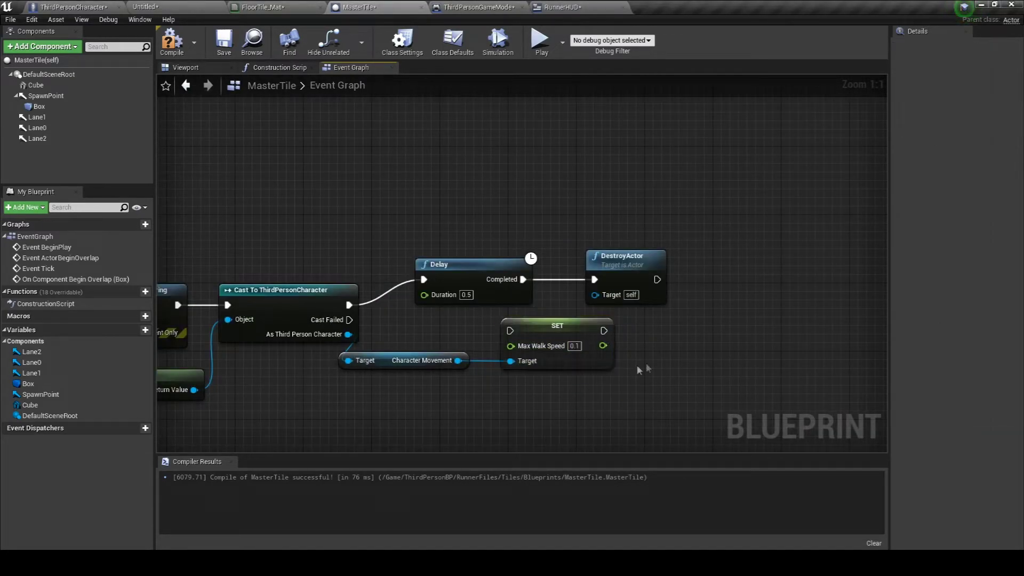
pyautogui.click(589, 355)
# Multiply the current Max Walk Speed by 1.01 with a float multiply node.
pyautogui.moveTo(458, 360)
pyautogui.mouseDown()
pyautogui.moveTo(480, 405)
pyautogui.moveTo(551, 419)
pyautogui.mouseUp()
pyautogui.write('get max walk')
pyautogui.press('Return')
pyautogui.write('float')
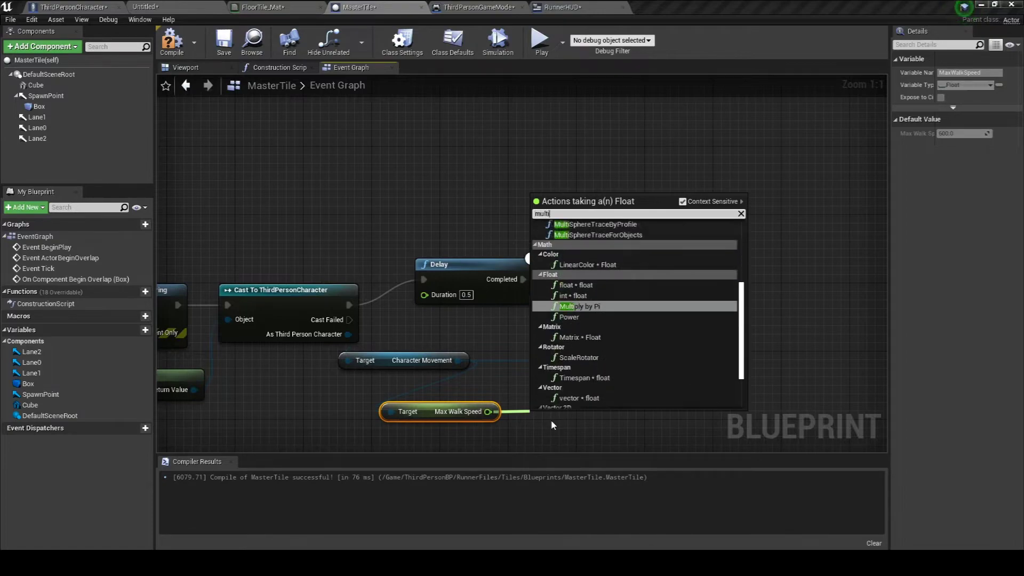
pyautogui.scroll(-1, 630, 283)
pyautogui.click(630, 286)
pyautogui.moveTo(550, 409); pyautogui.dragTo(414, 409, button='right')
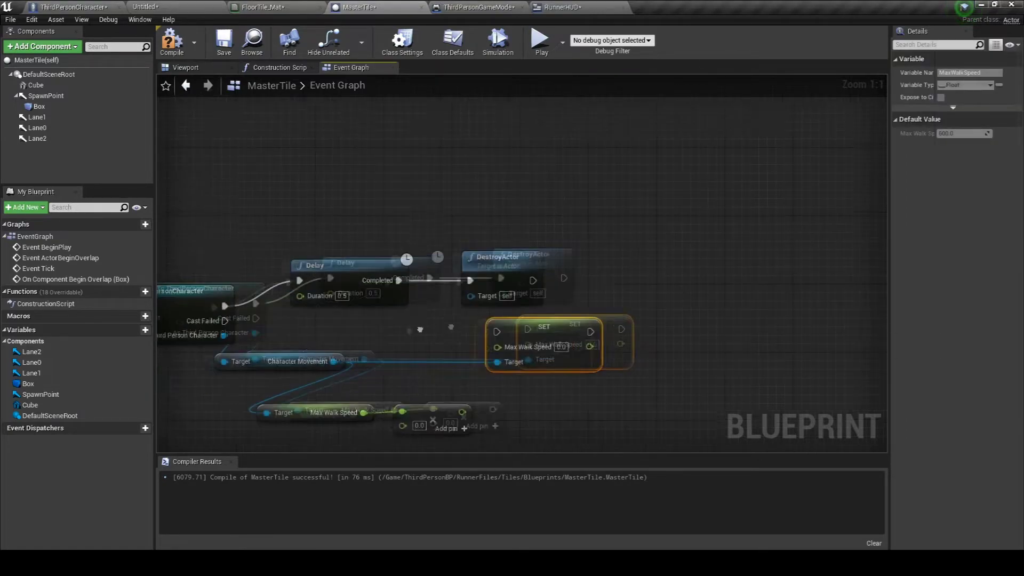
pyautogui.moveTo(320, 250); pyautogui.dragTo(490, 237)
pyautogui.write('1')
pyautogui.click(499, 351)
# Clamp the multiplied speed between 600 and 1200 and feed it into Set Max Walk Speed.
pyautogui.rightClick(452, 414)
pyautogui.moveTo(454, 414); pyautogui.dragTo(508, 416)
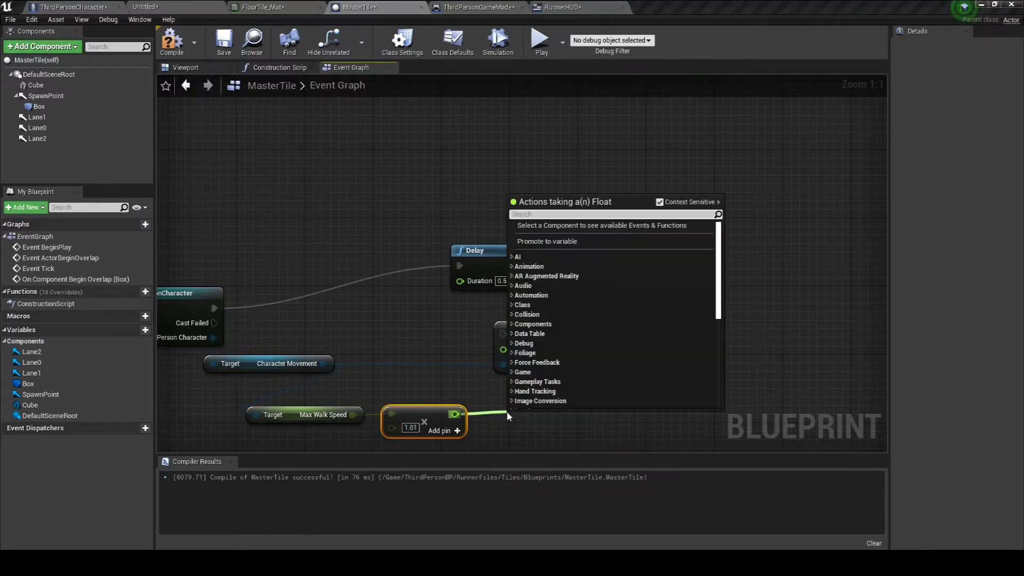
pyautogui.write('clamp')
pyautogui.press('Return')
pyautogui.moveTo(566, 319); pyautogui.dragTo(725, 320)
pyautogui.moveTo(674, 339); pyautogui.dragTo(613, 410)
pyautogui.moveTo(664, 446); pyautogui.dragTo(664, 427, button='right')
pyautogui.hotkey('shift', 'Tab')
pyautogui.write('600')
pyautogui.press('Tab')
pyautogui.write('1200')
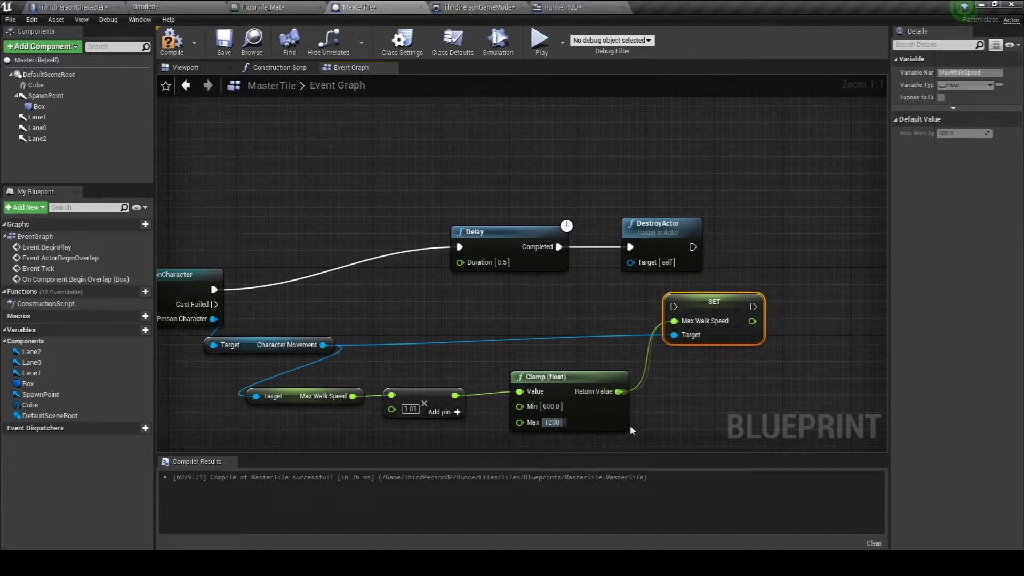
pyautogui.click(632, 430)
# Tidy the speed-node layout and start a Play test of the game.
pyautogui.scroll(-1, 632, 430)
pyautogui.moveTo(333, 332); pyautogui.dragTo(434, 368)
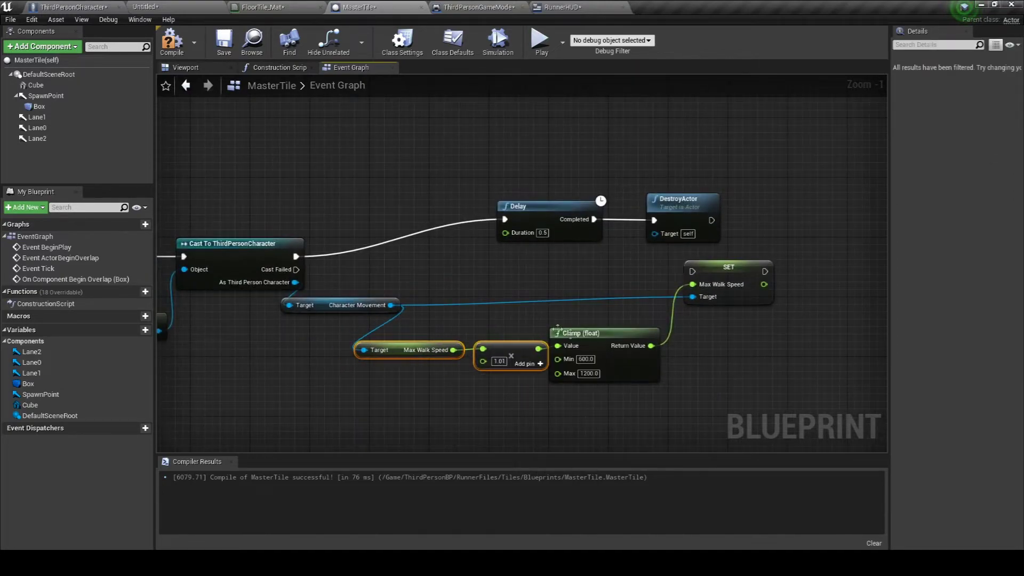
pyautogui.moveTo(600, 337); pyautogui.dragTo(623, 314)
pyautogui.scroll(-3, 355, 308)
pyautogui.scroll(4, 355, 308)
pyautogui.moveTo(577, 242)
pyautogui.mouseDown(button='right')
pyautogui.moveTo(821, 271)
pyautogui.moveTo(416, 245)
pyautogui.mouseUp(button='right')
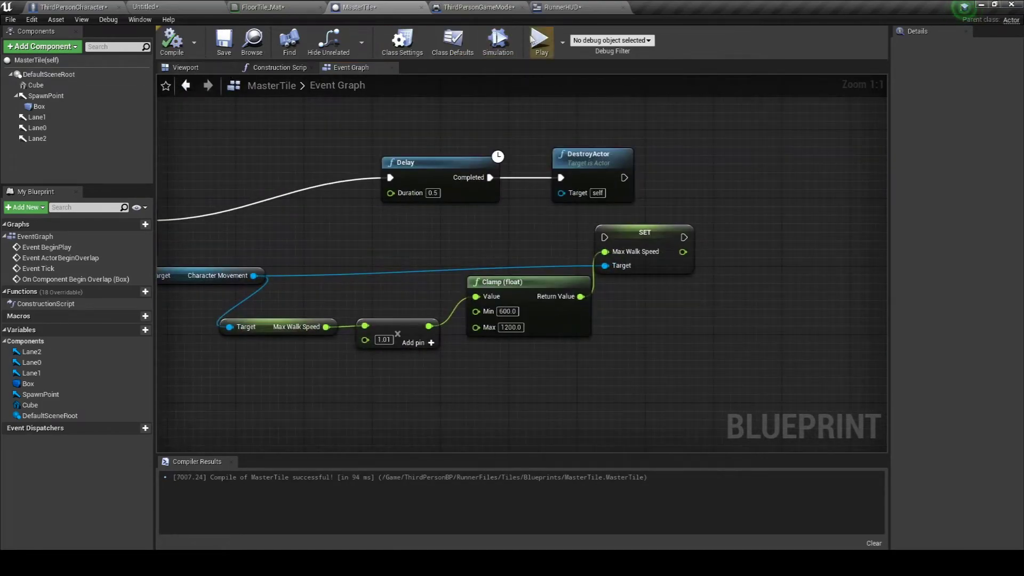
pyautogui.click(534, 40)
# Steer the runner to the centre lane, left, then back to centre as the score reaches 0028.
pyautogui.press('d')
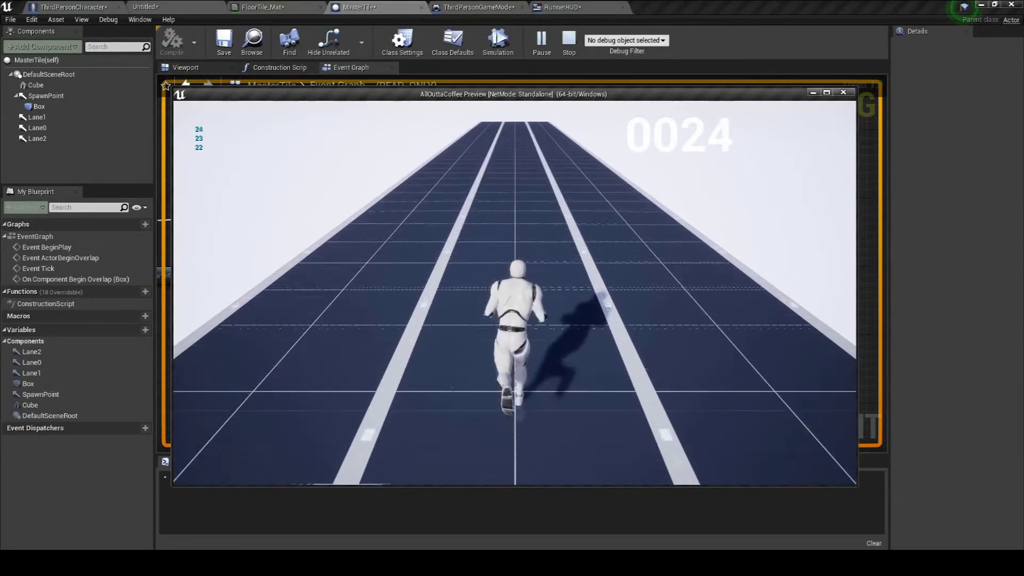
pyautogui.press('a')
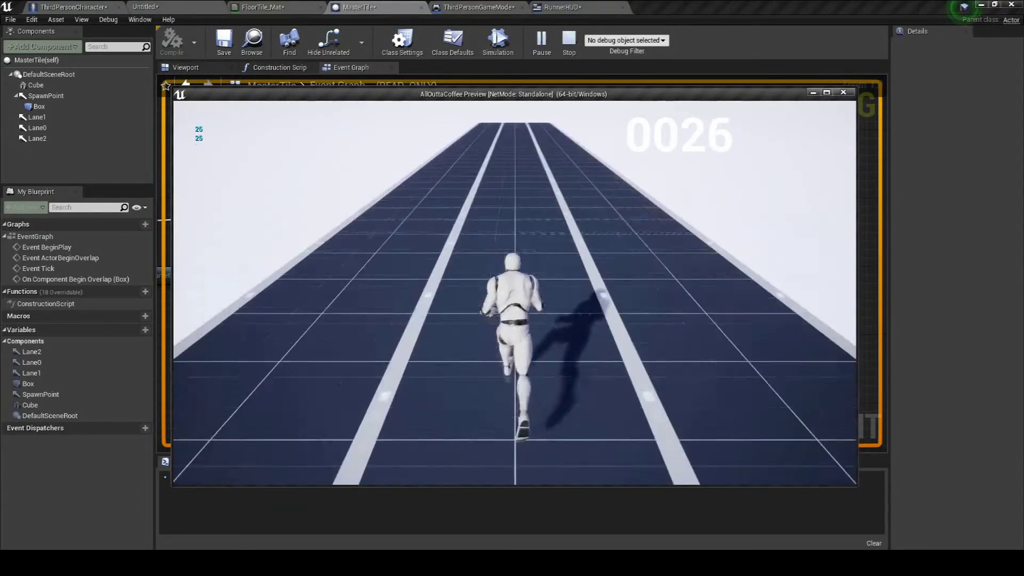
pyautogui.press('d')
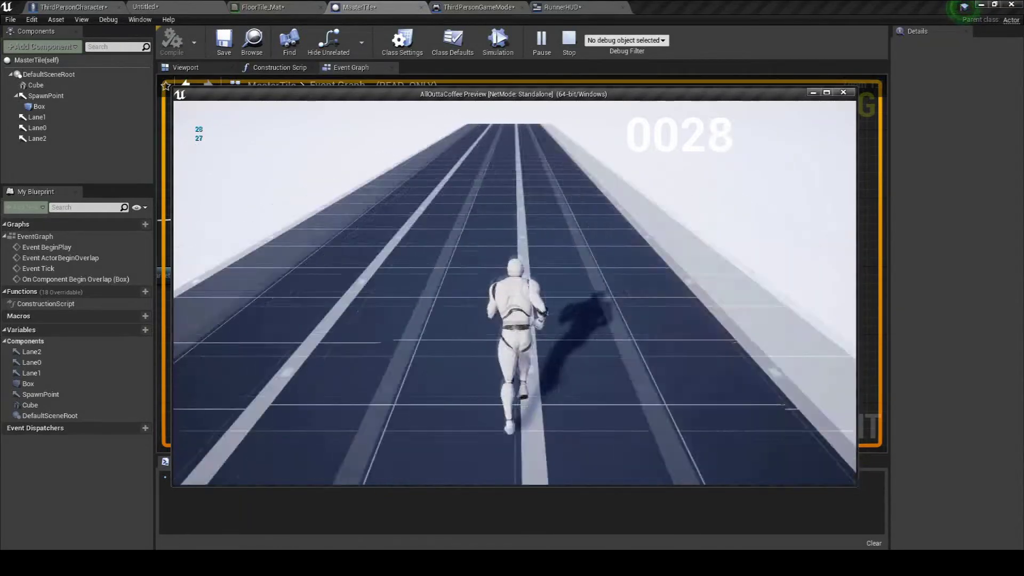